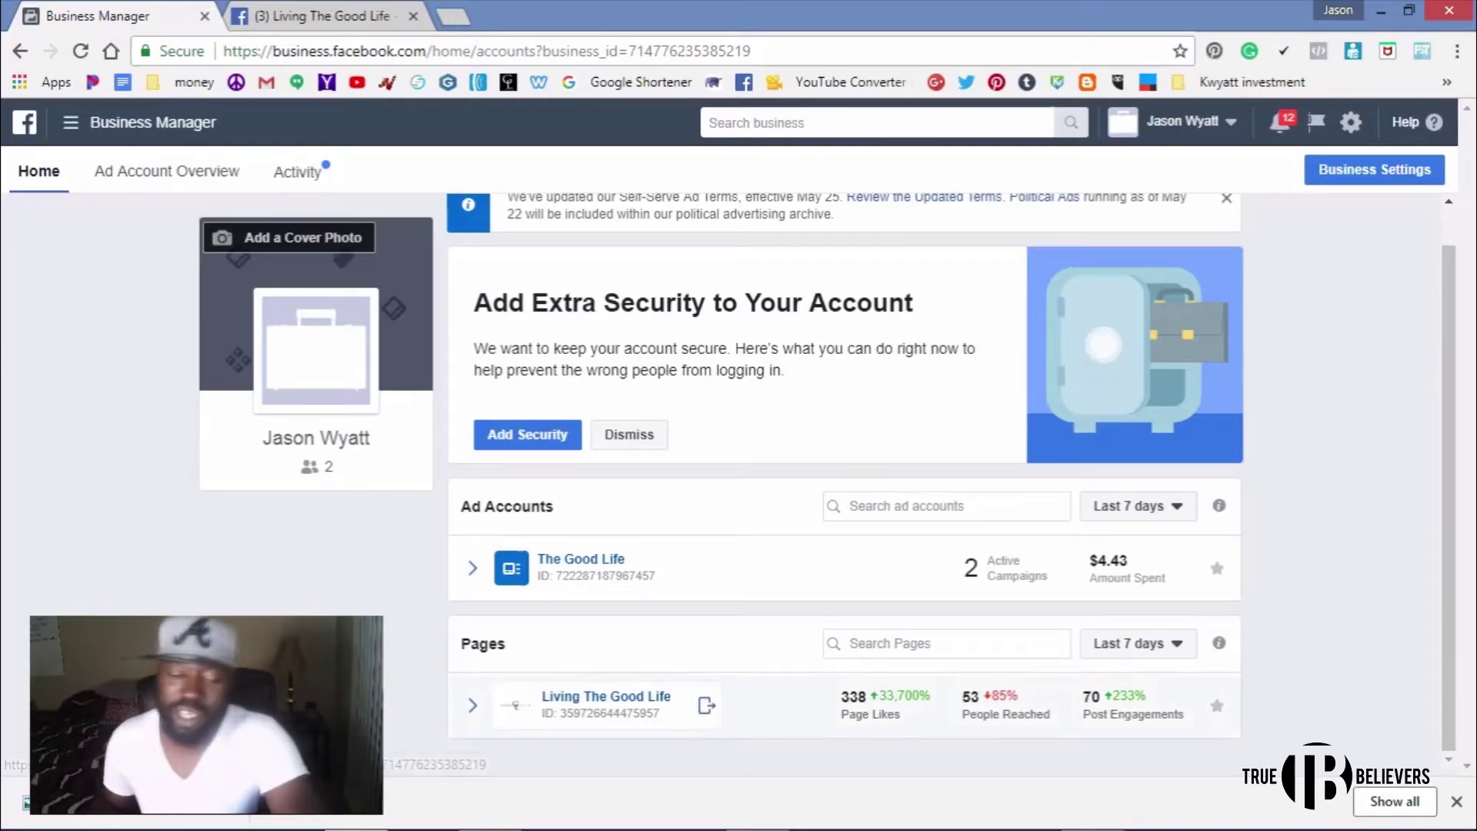
- Open The Good Life ad account's campaign list from the ad account overview
left_click(606, 696)
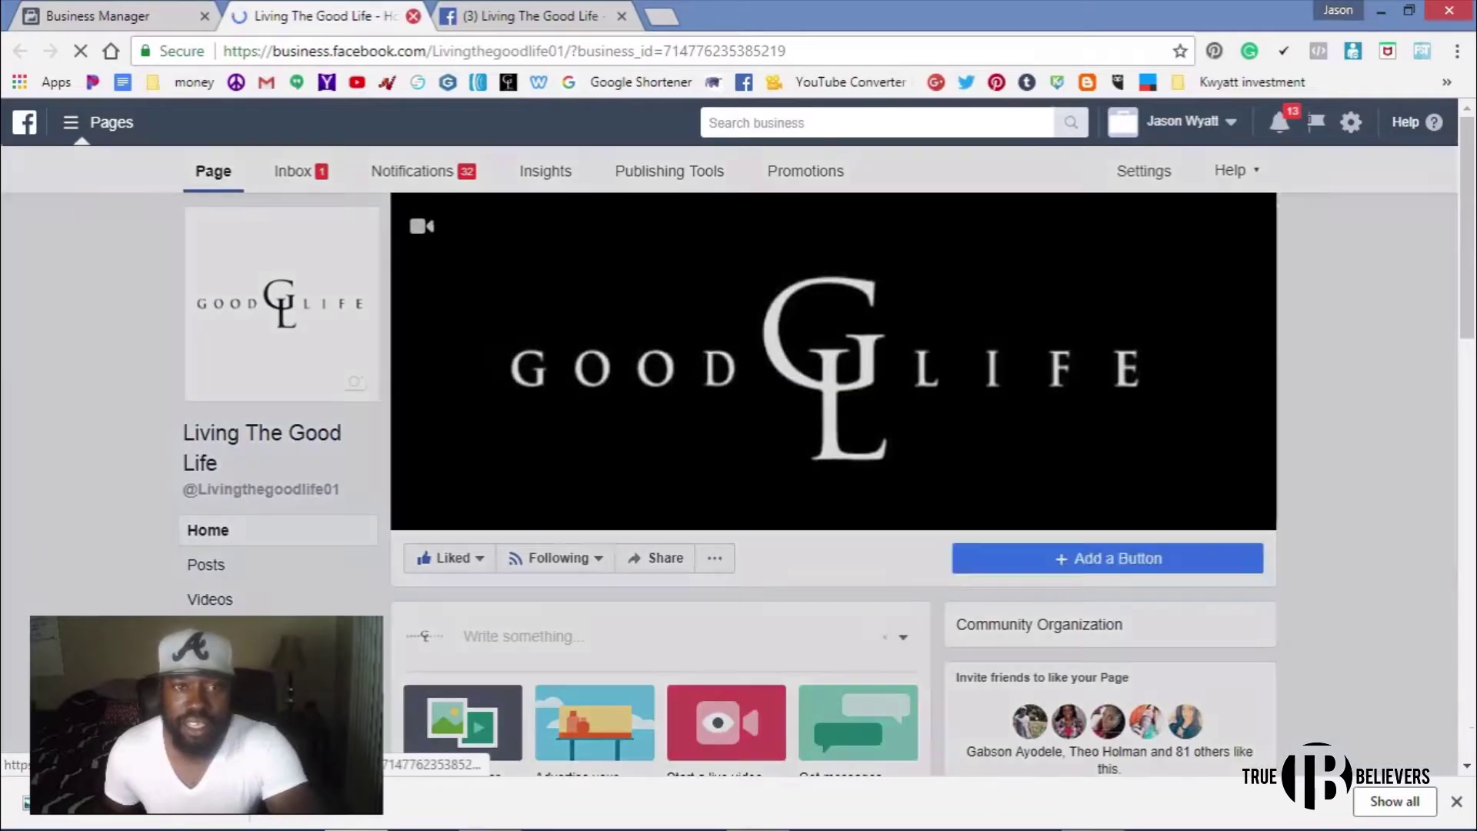
key("ctrl+w")
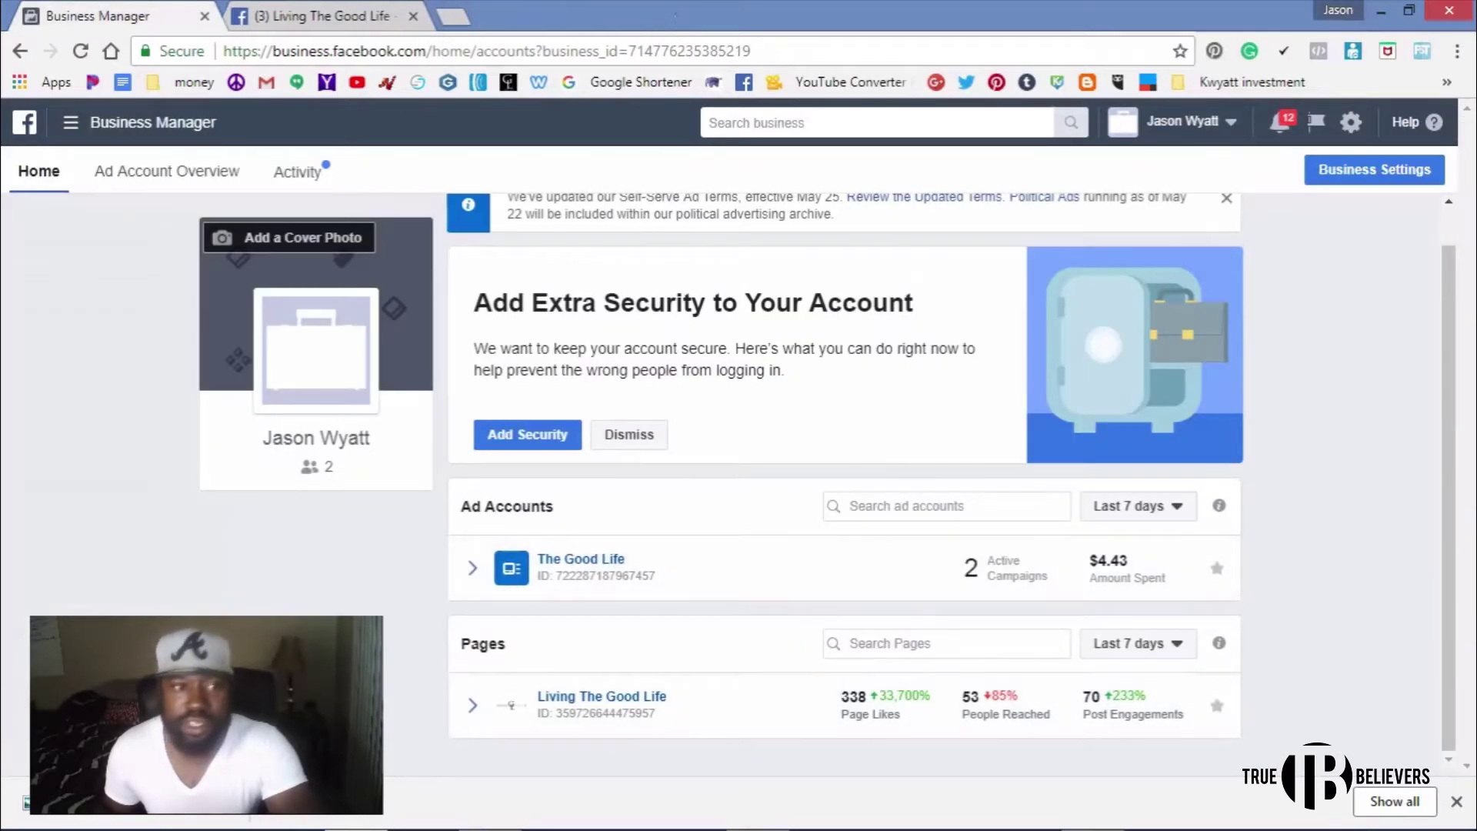
left_click(166, 170)
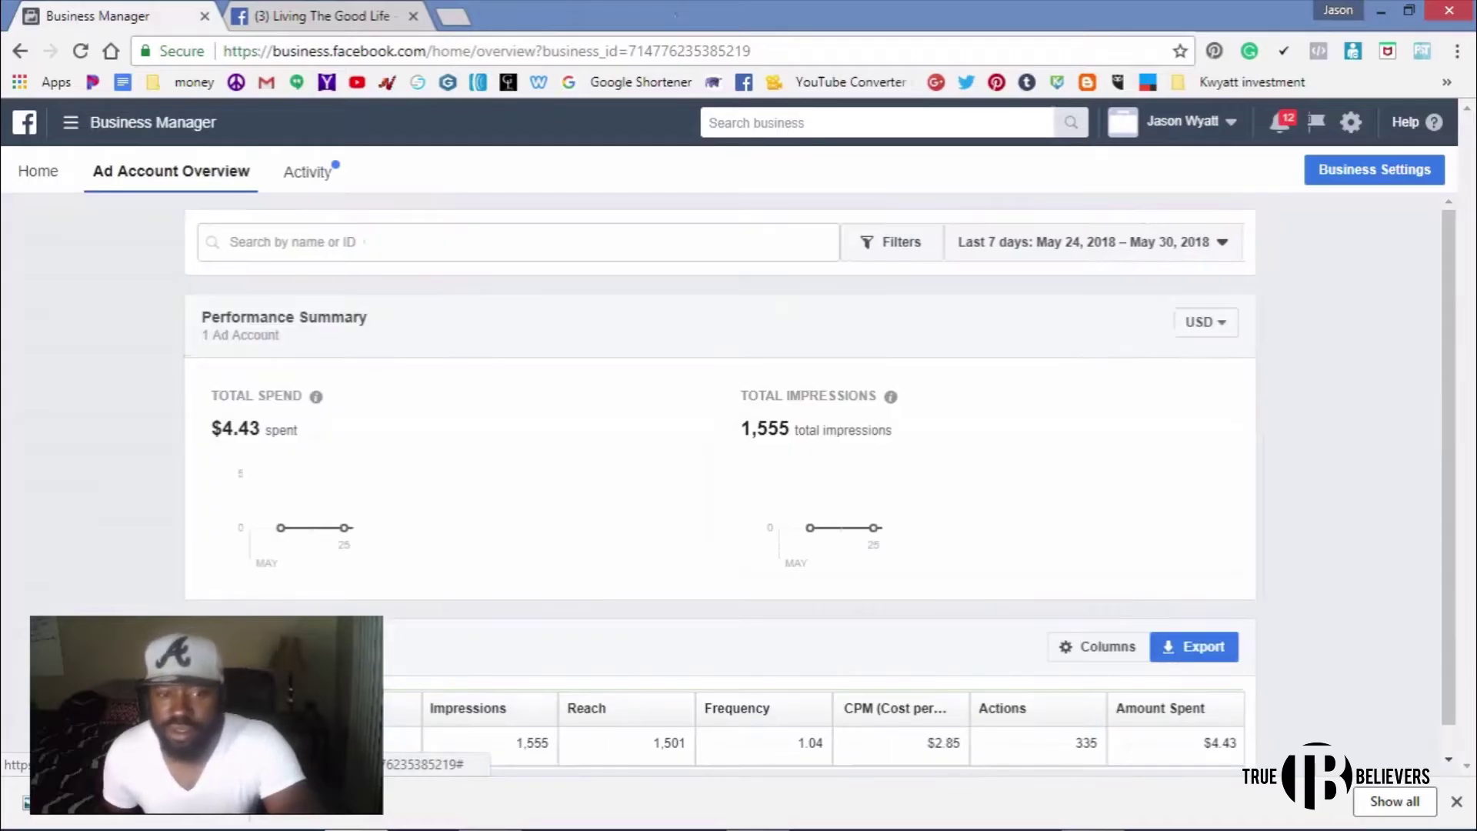
scroll(720, 481, "down", 1)
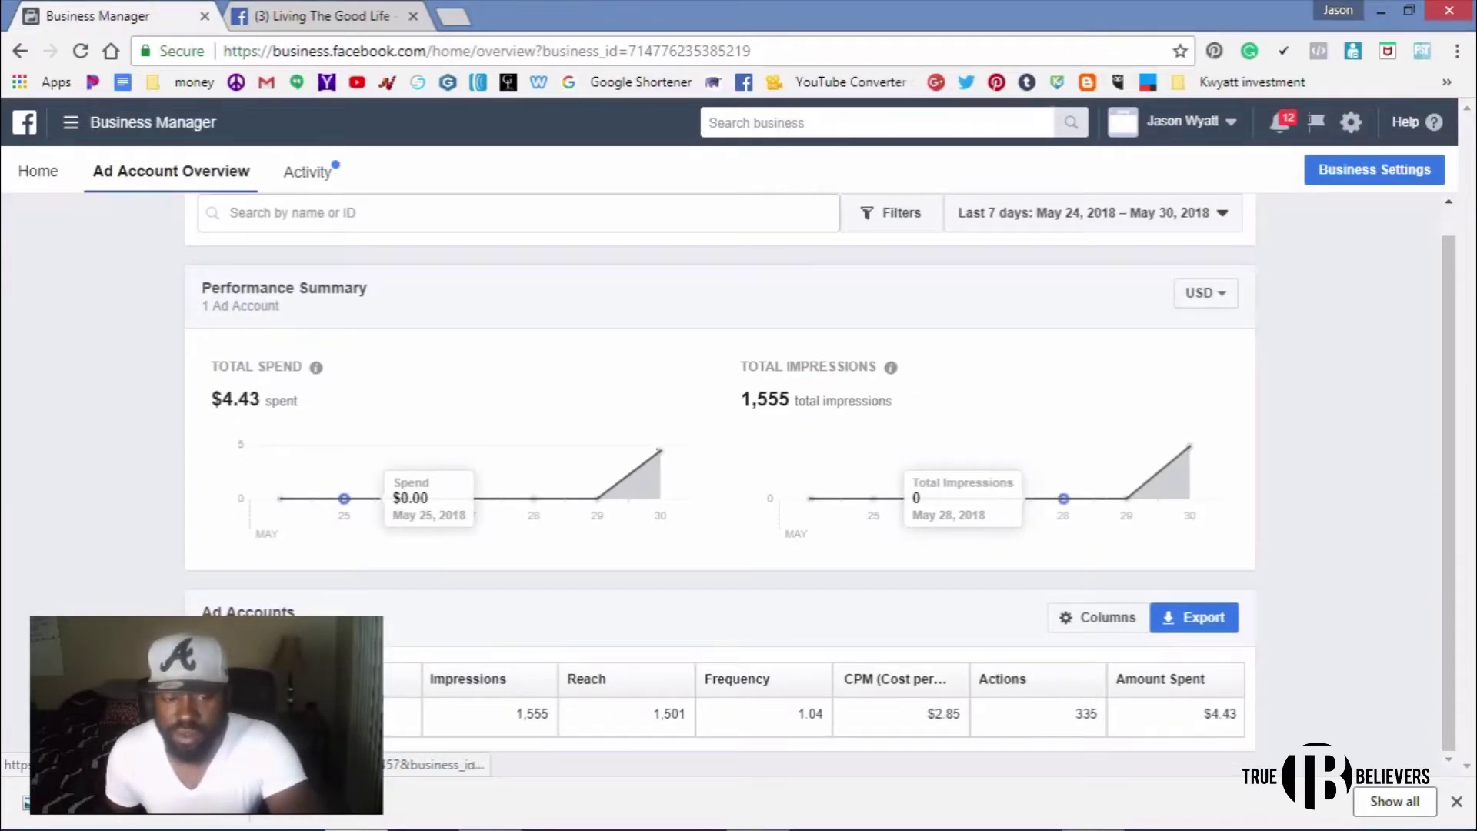
left_click(303, 713)
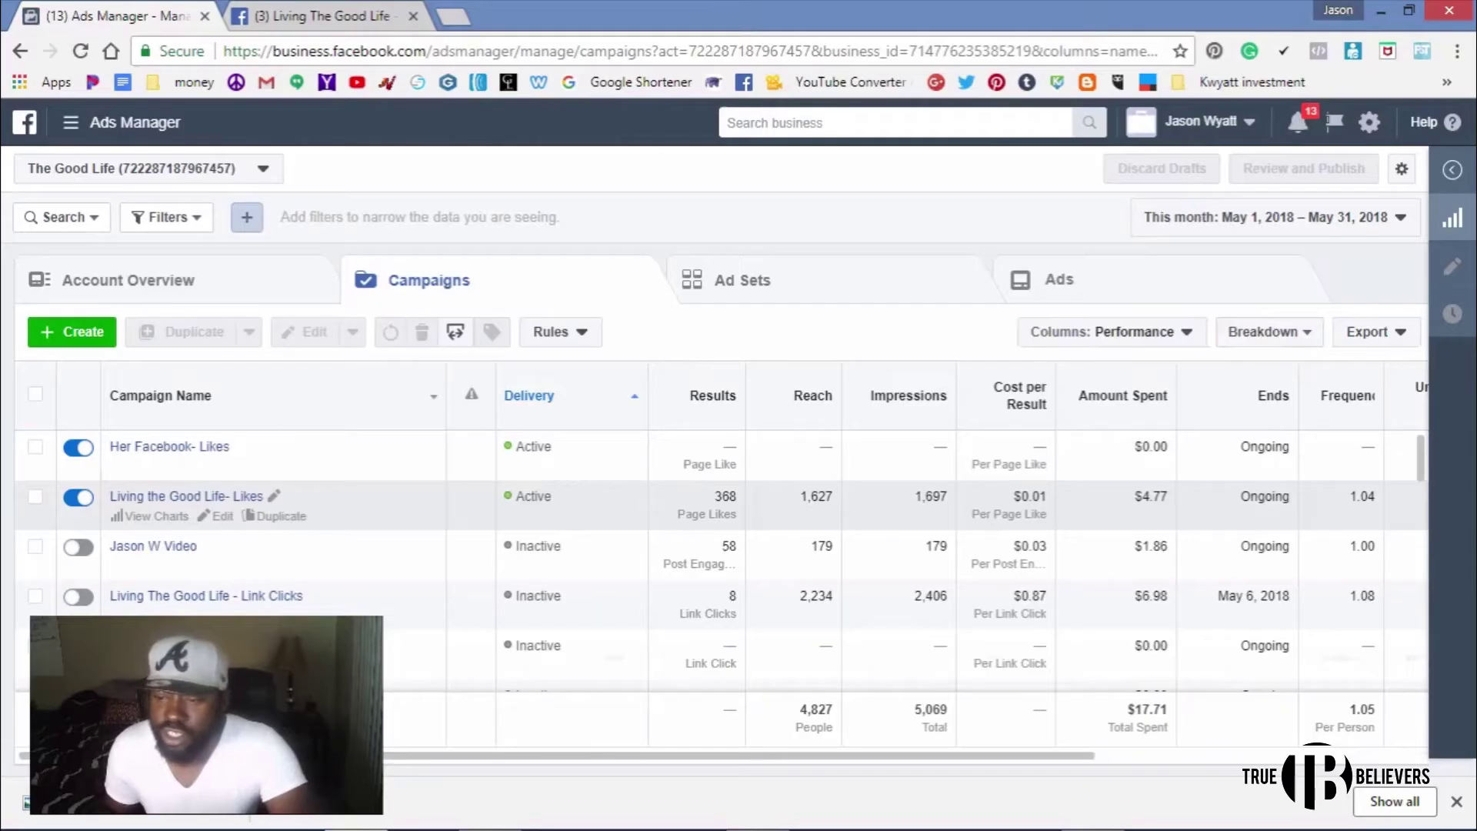
- Examine the Living the Good Life- Likes campaign's cost per result, performance charts, activity history and campaign settings
left_click(1024, 496)
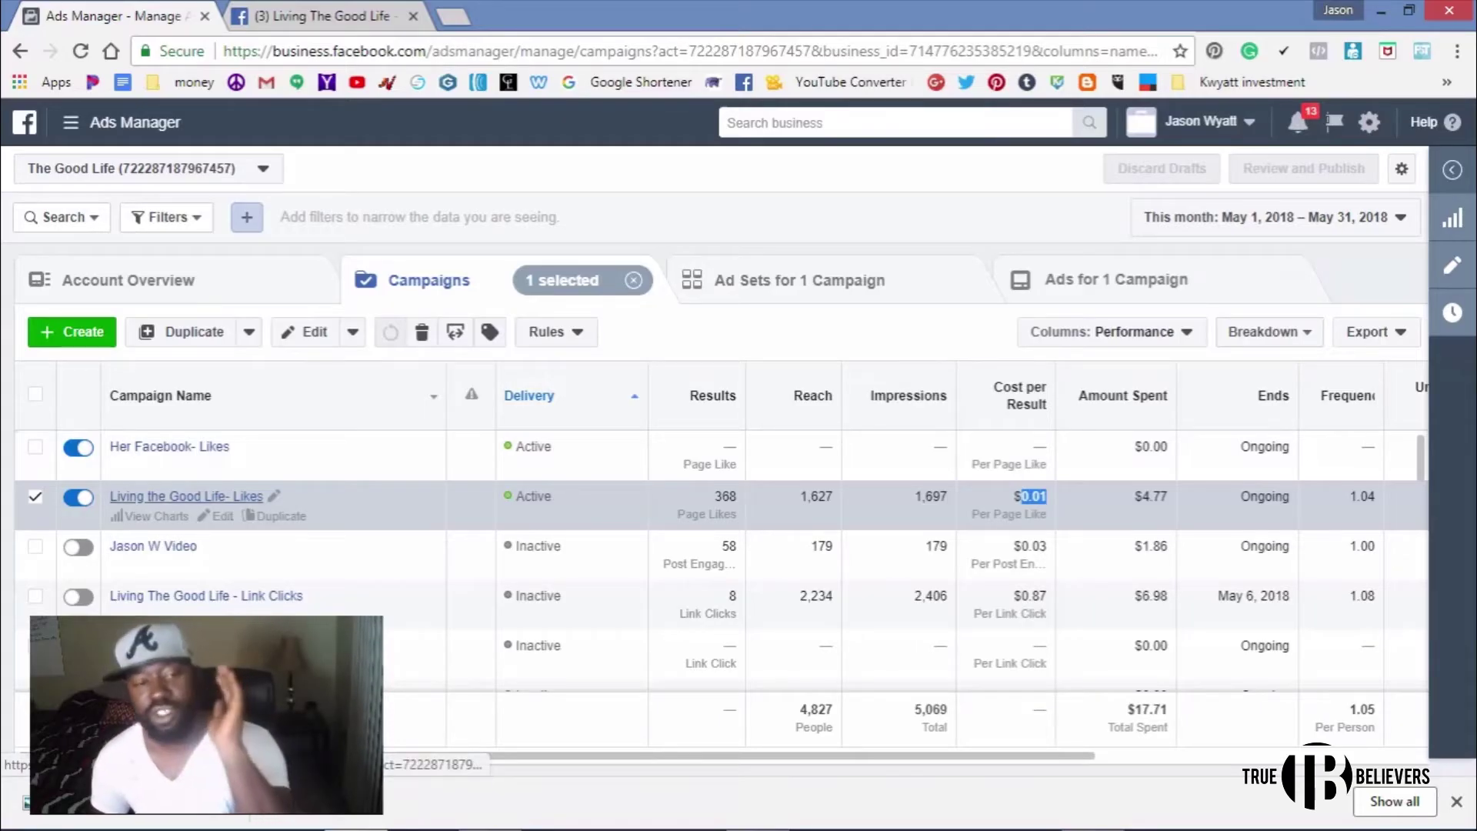
left_click(139, 515)
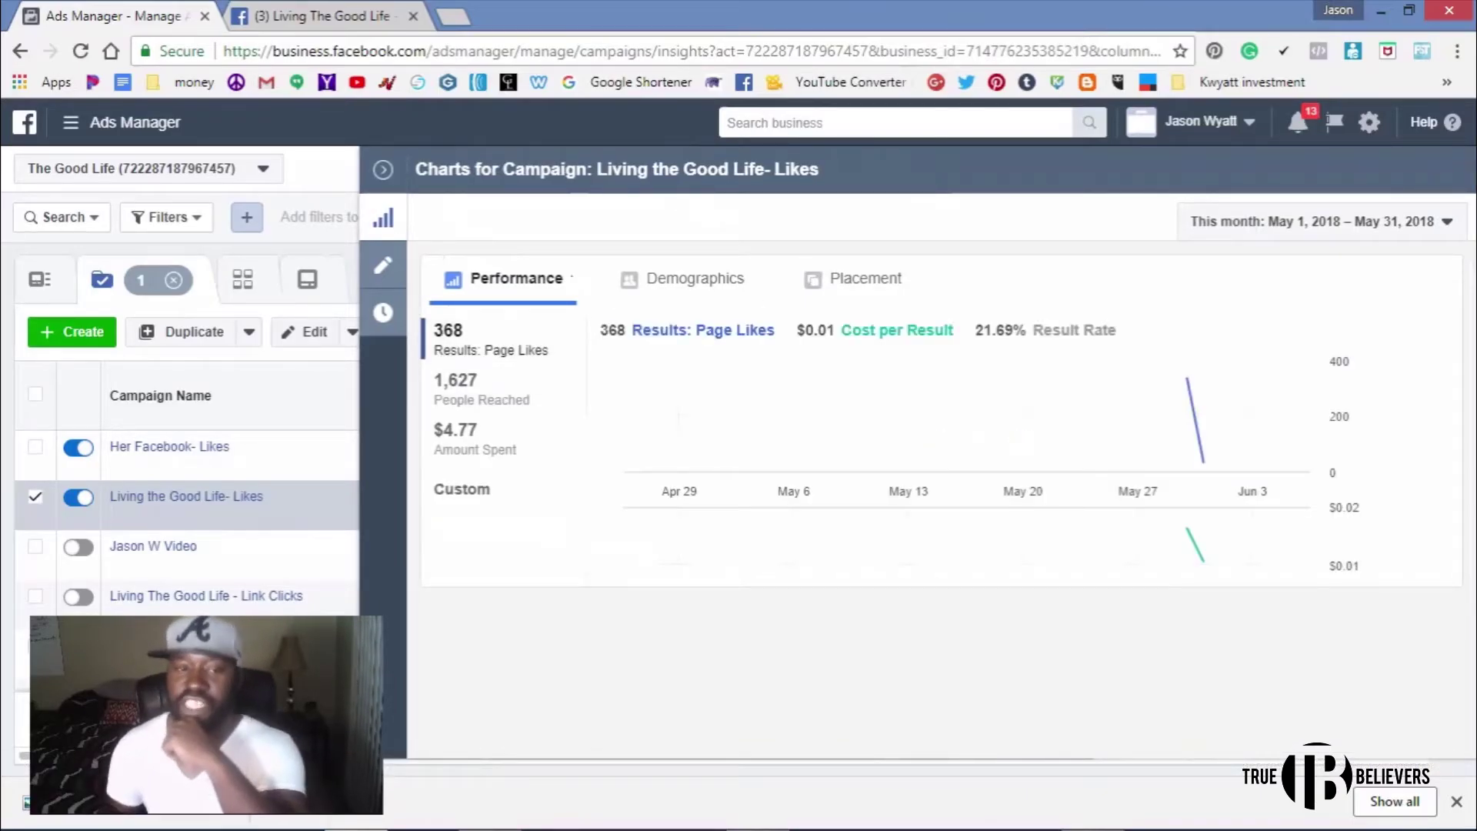
left_click(308, 331)
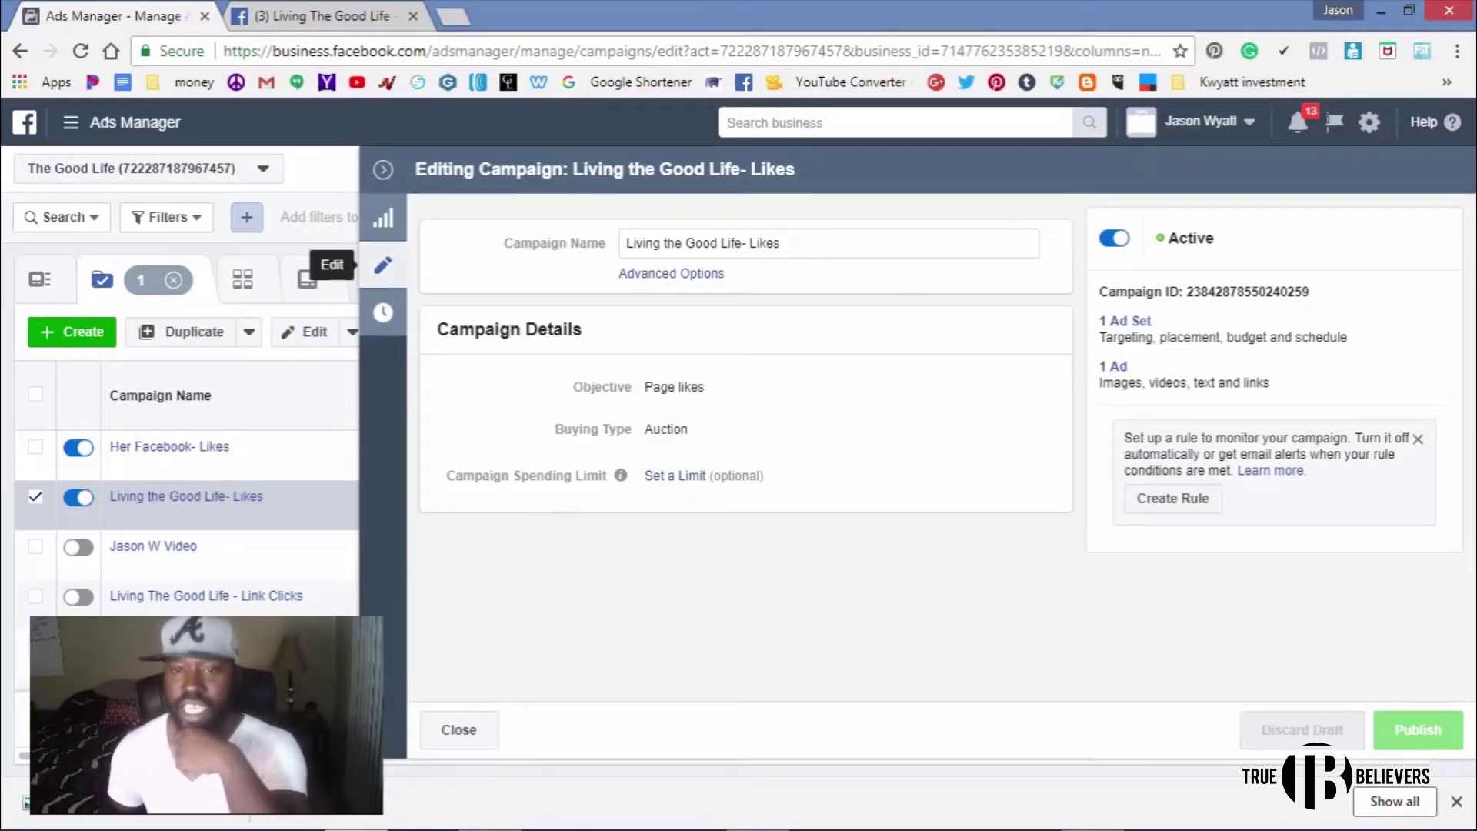
left_click(383, 265)
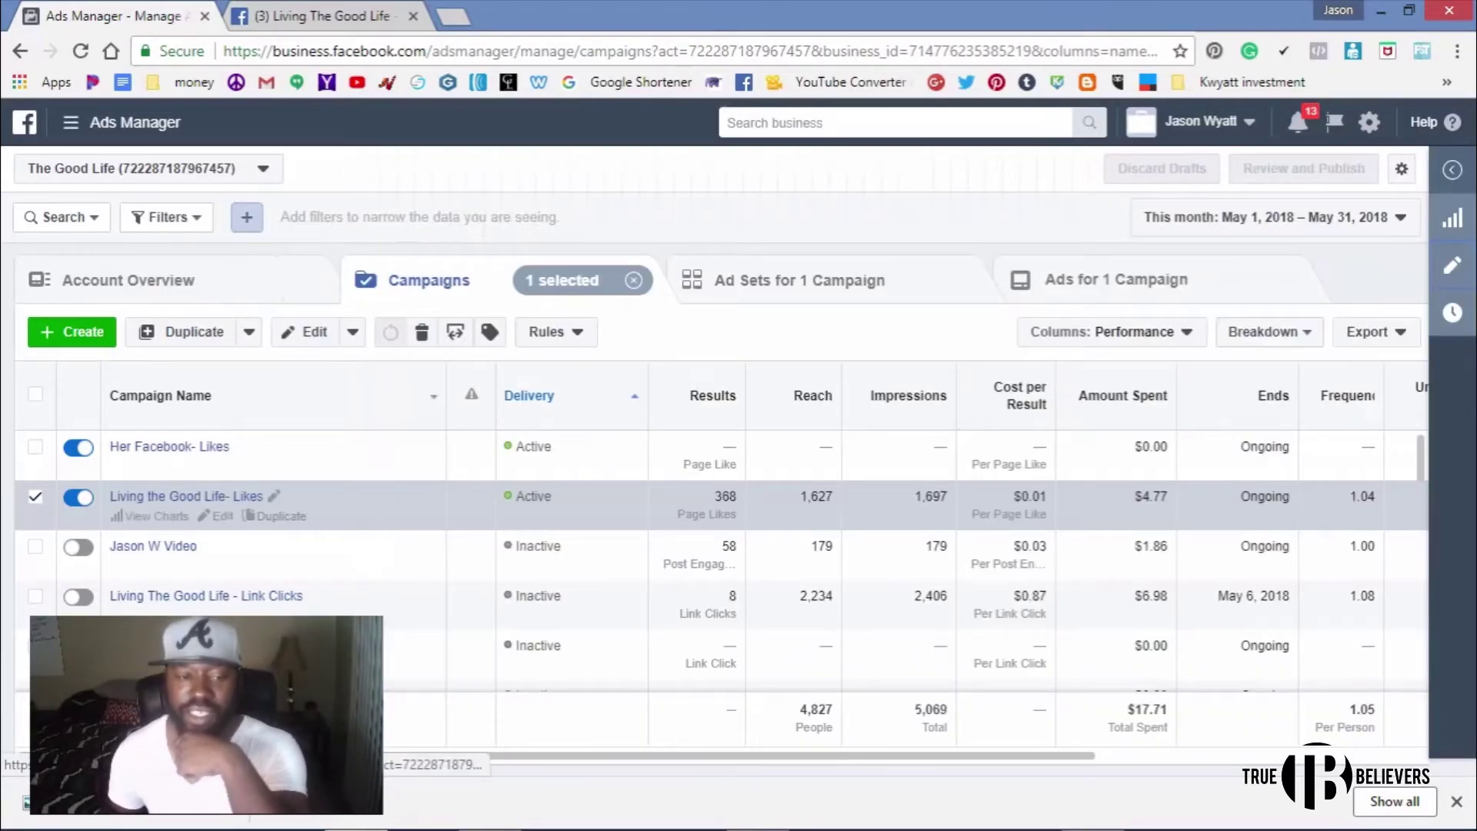
left_click(150, 515)
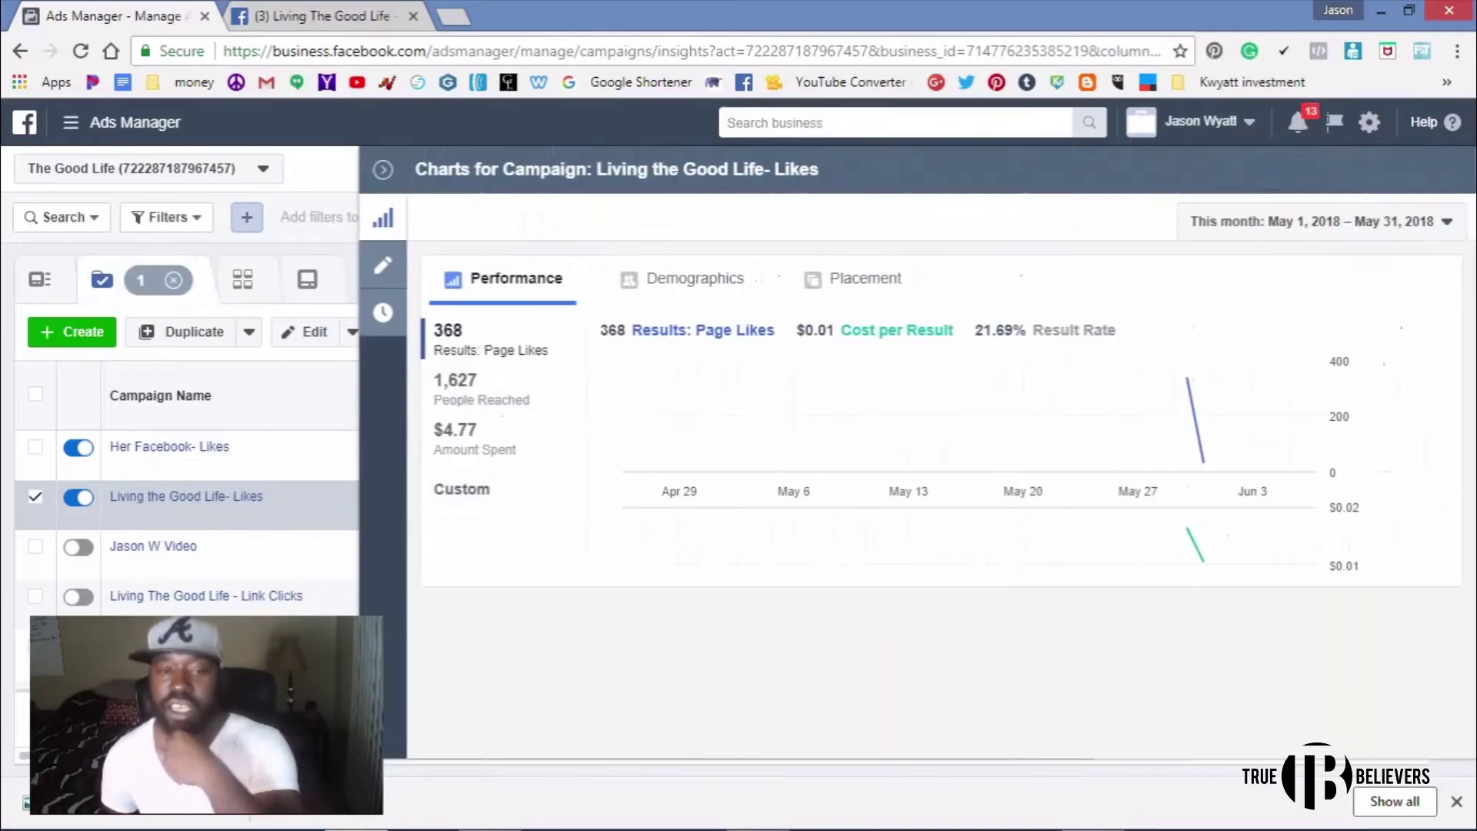
left_click(383, 311)
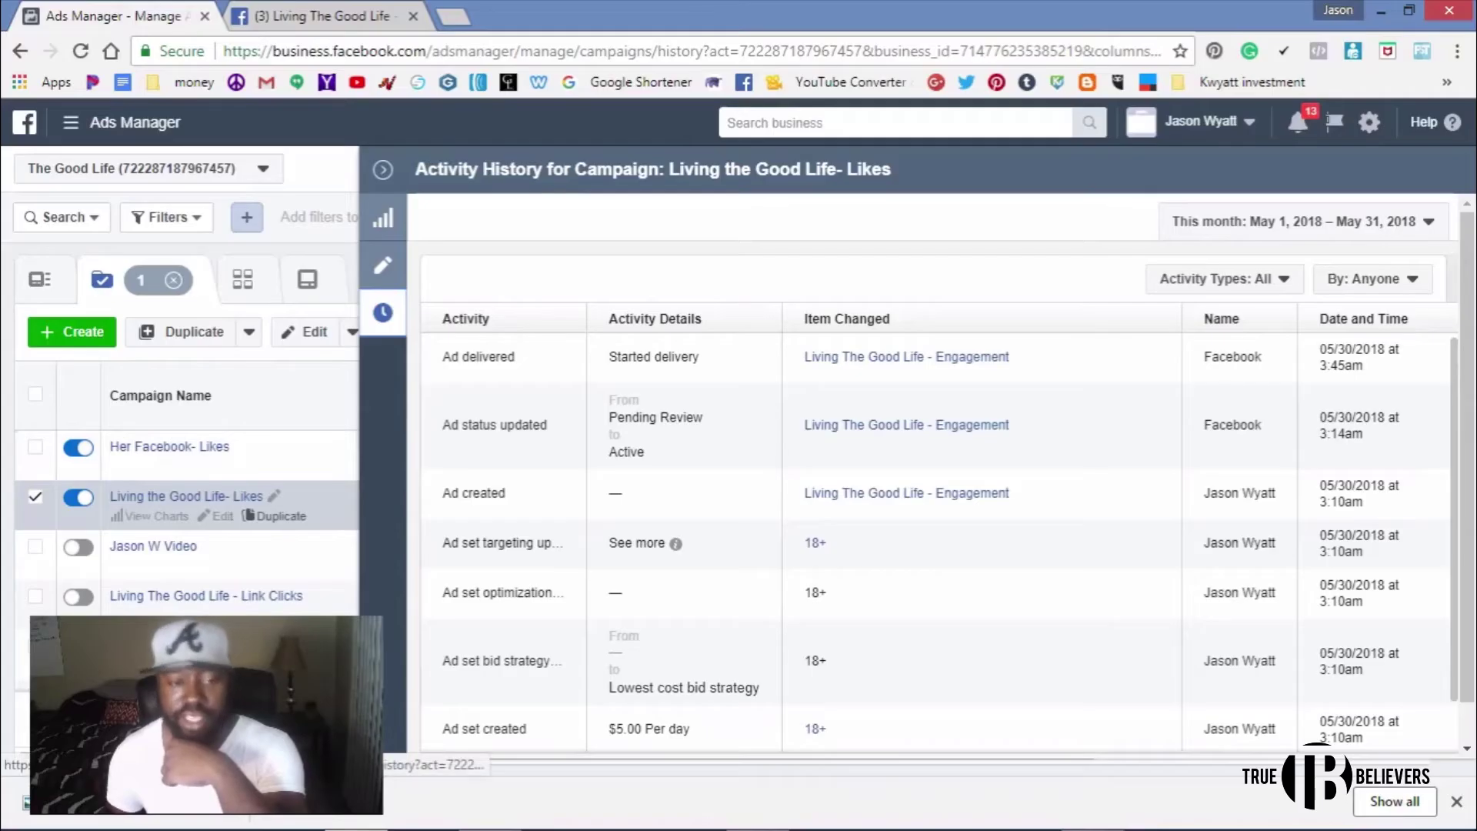
left_click(221, 516)
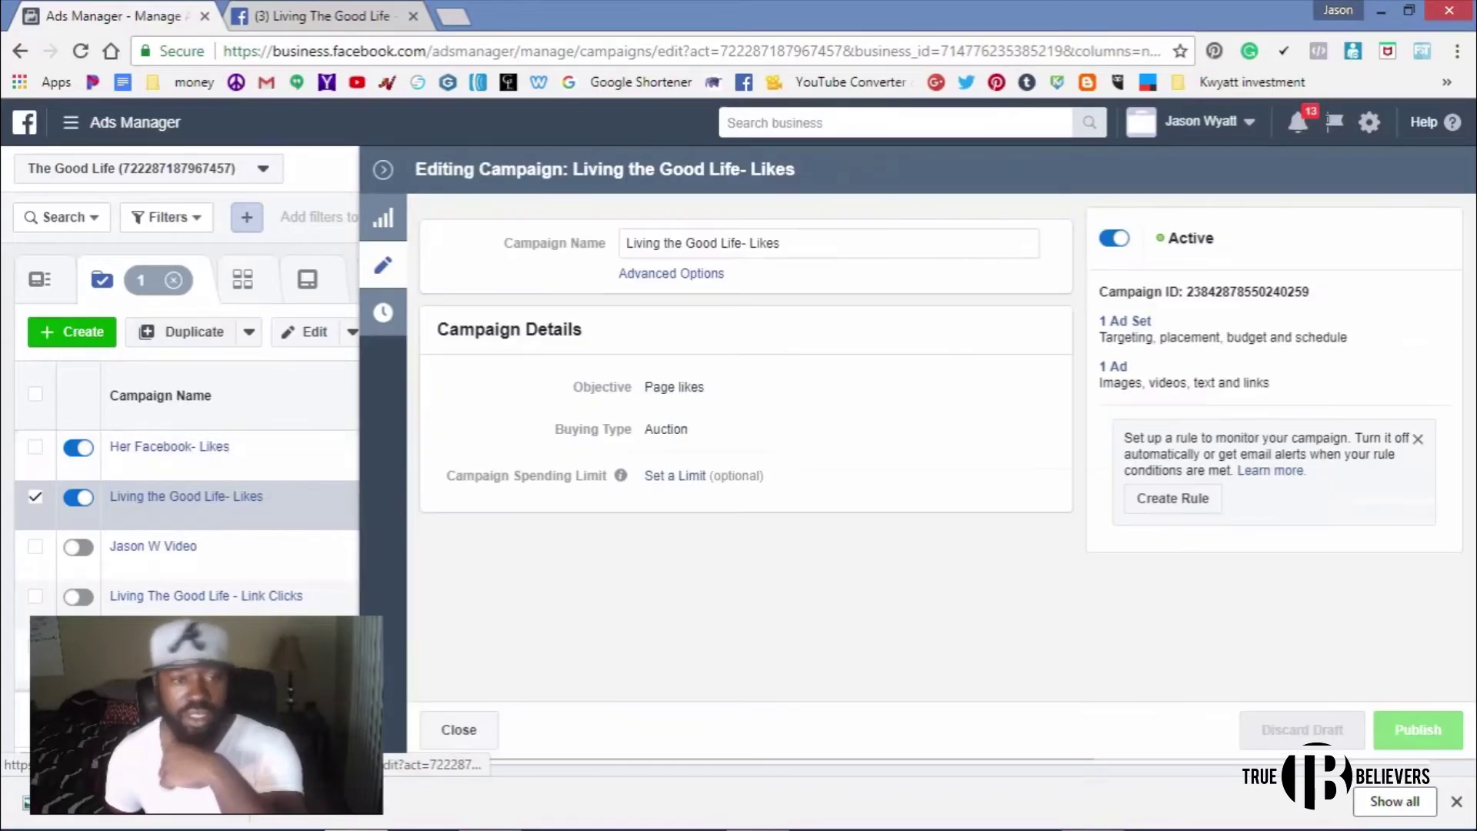
- View the demographics chart for the campaign's Living The Good Life - Engagement ad
left_click(307, 279)
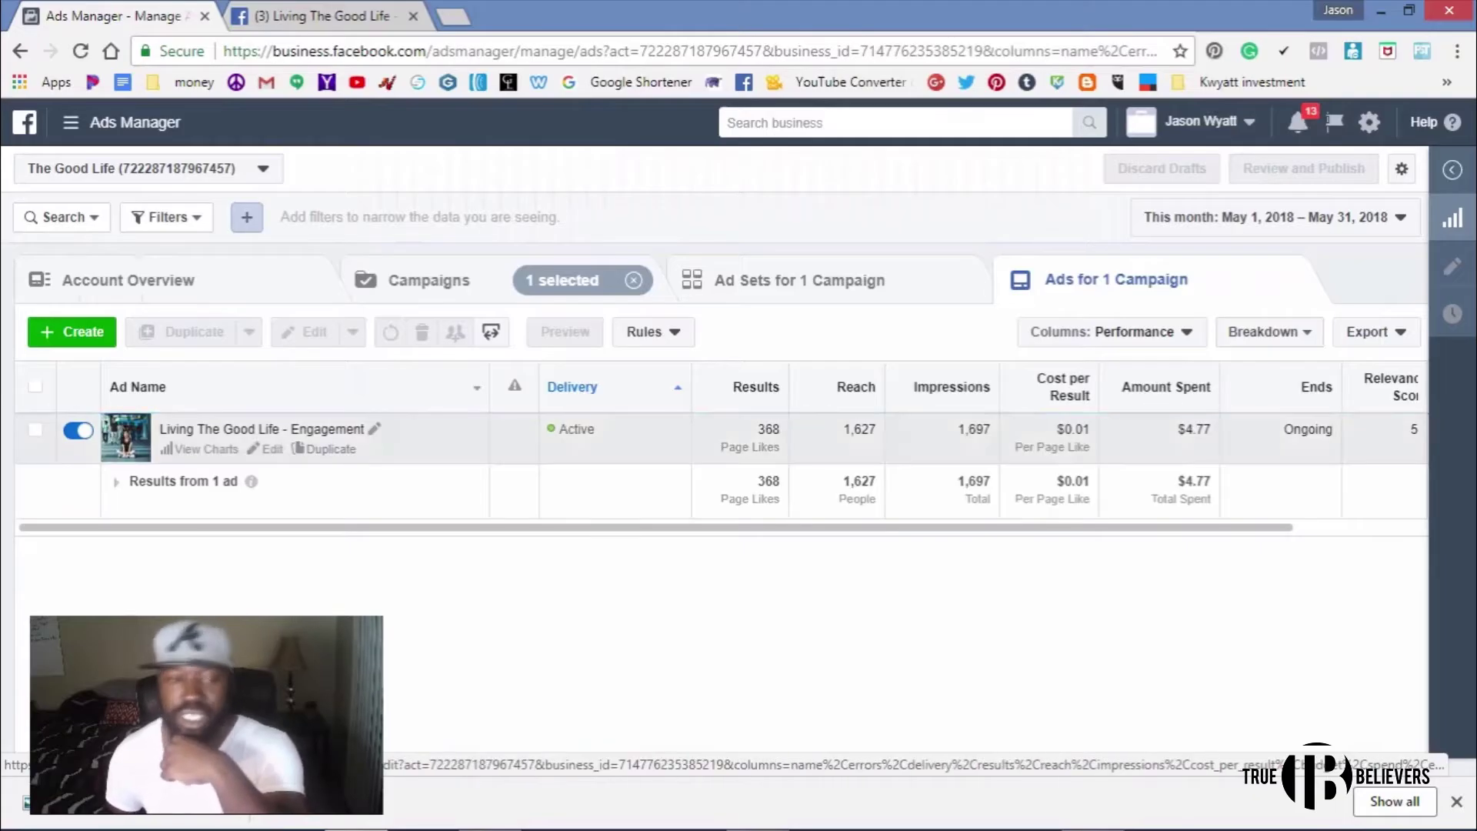
left_click(201, 448)
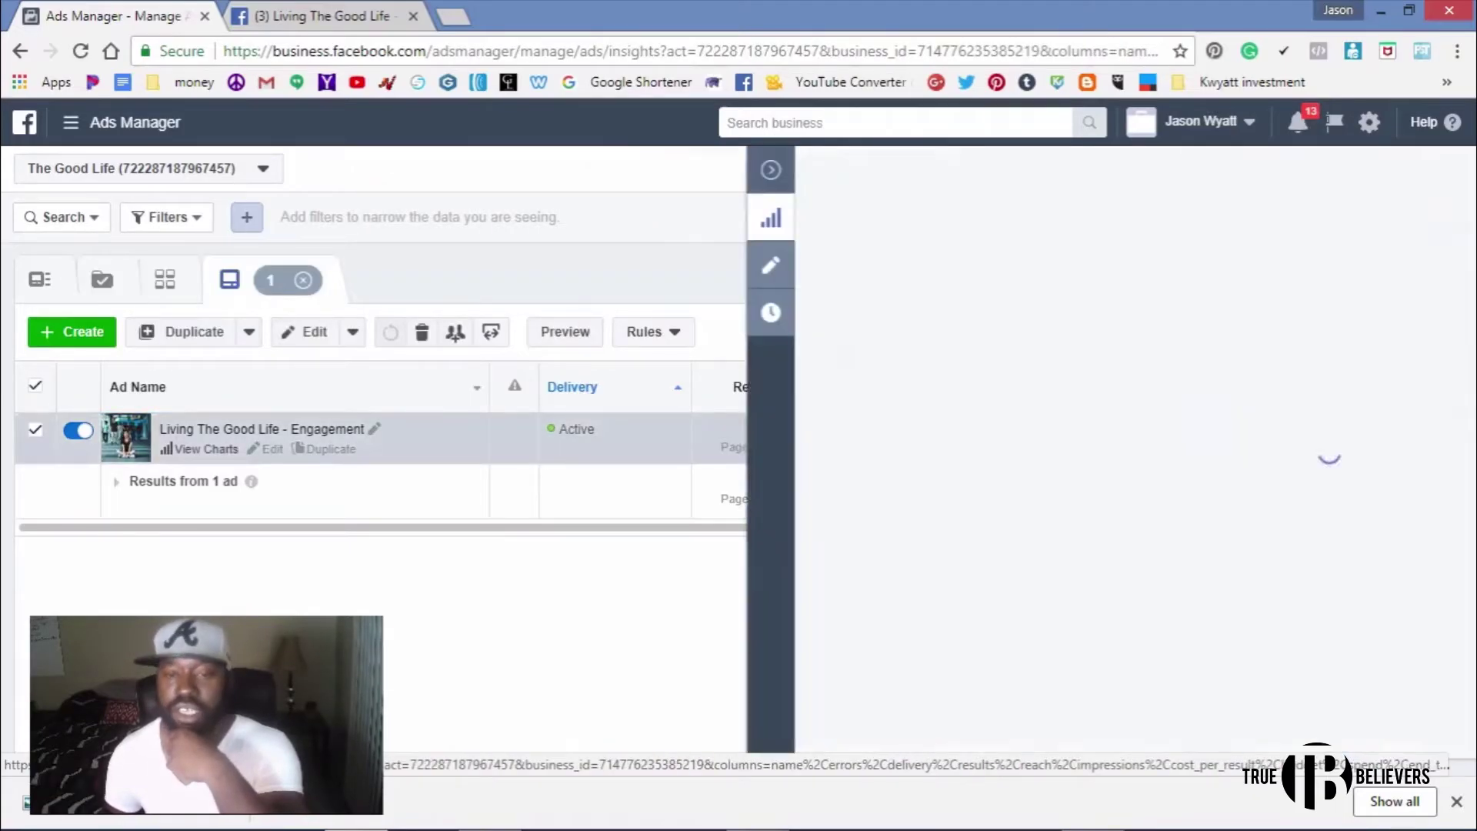
left_click(695, 278)
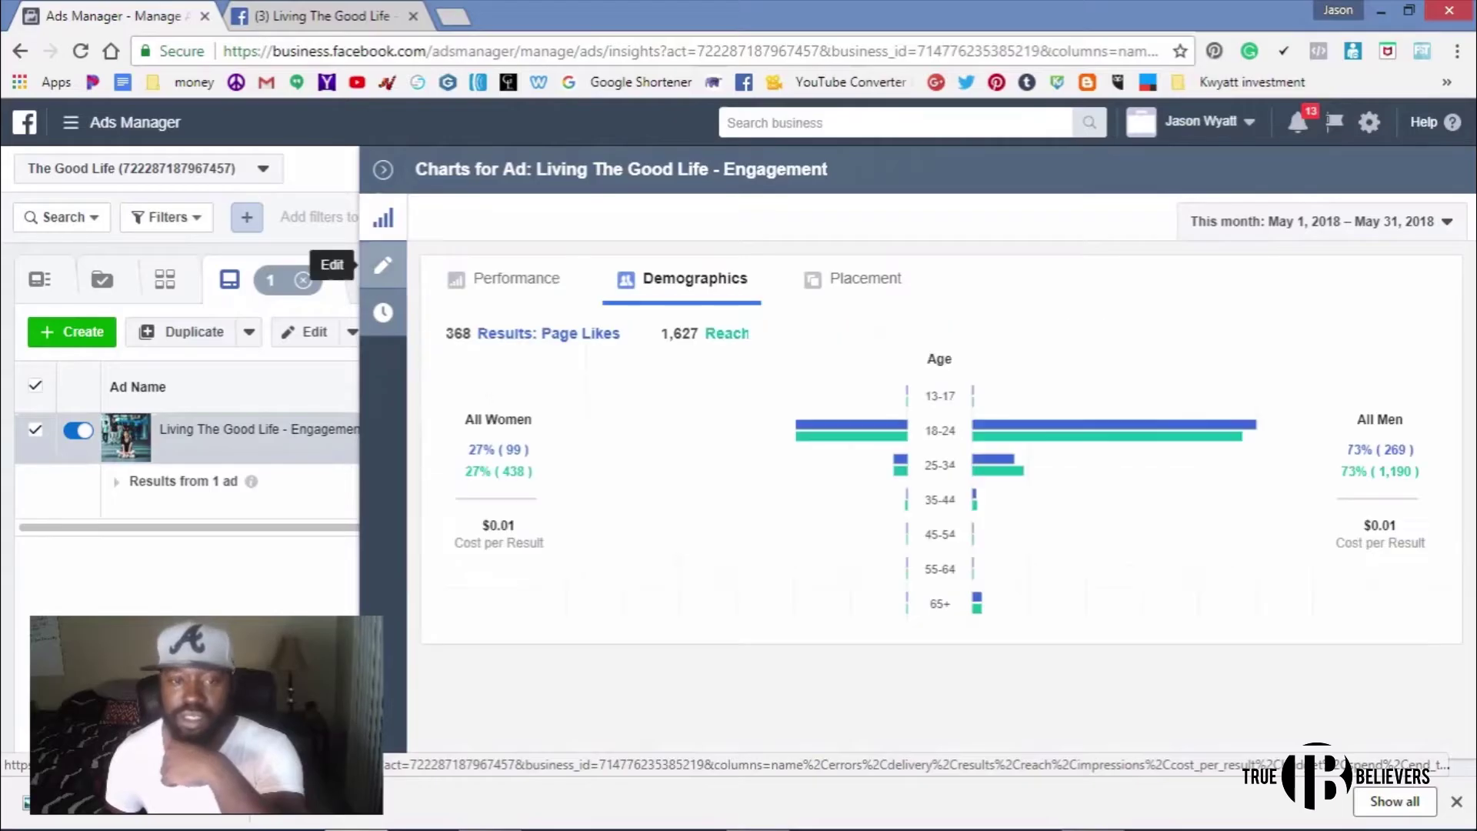
- Review the Engagement ad's identity, image, text, headline and preview in its editor, and close the editor
left_click(382, 266)
scroll(923, 446, "down", 3)
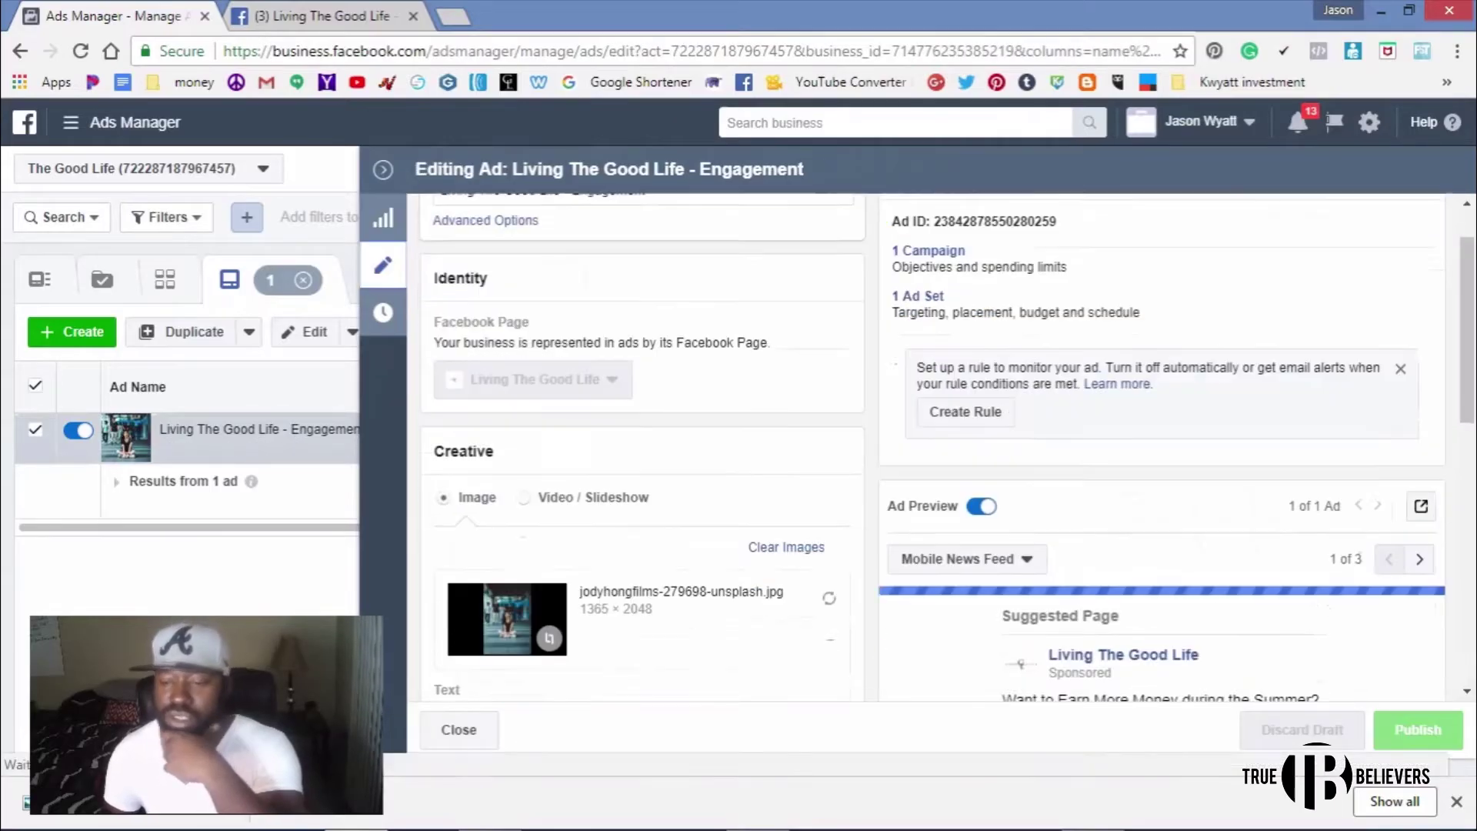
scroll(923, 446, "down", 3)
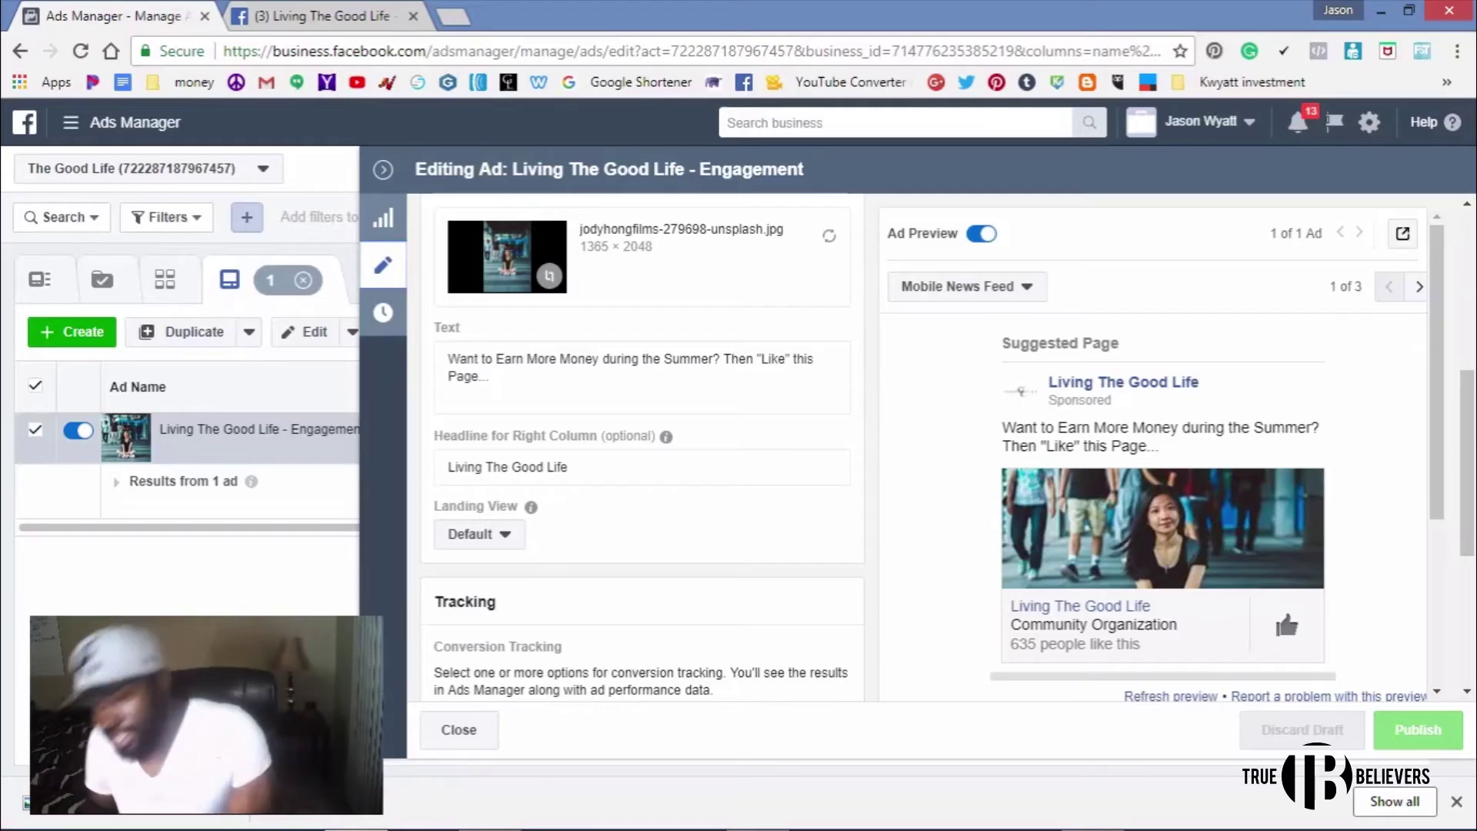
scroll(1154, 446, "down", 2)
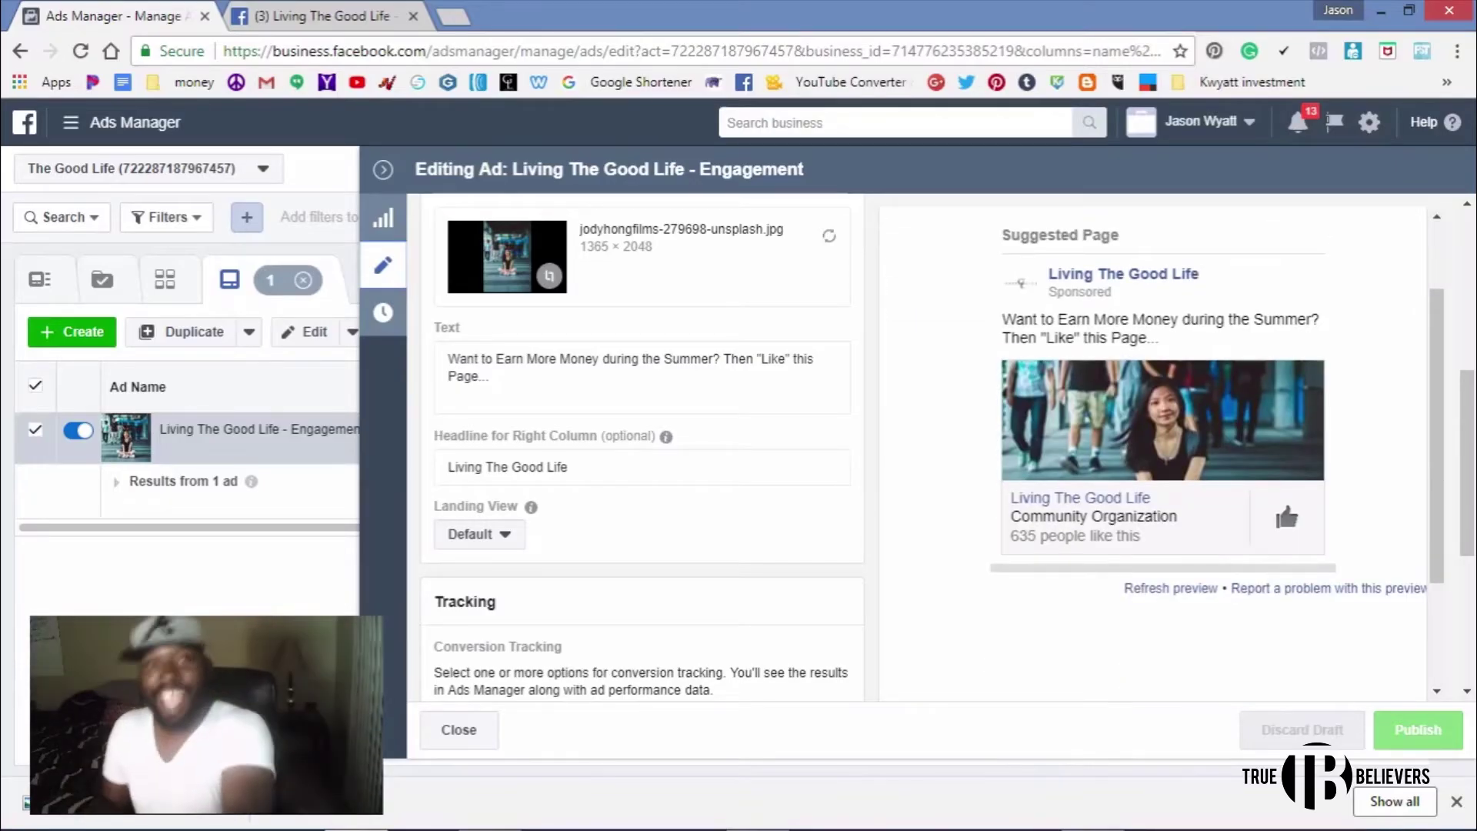
scroll(643, 446, "up", 1)
scroll(643, 446, "up", 5)
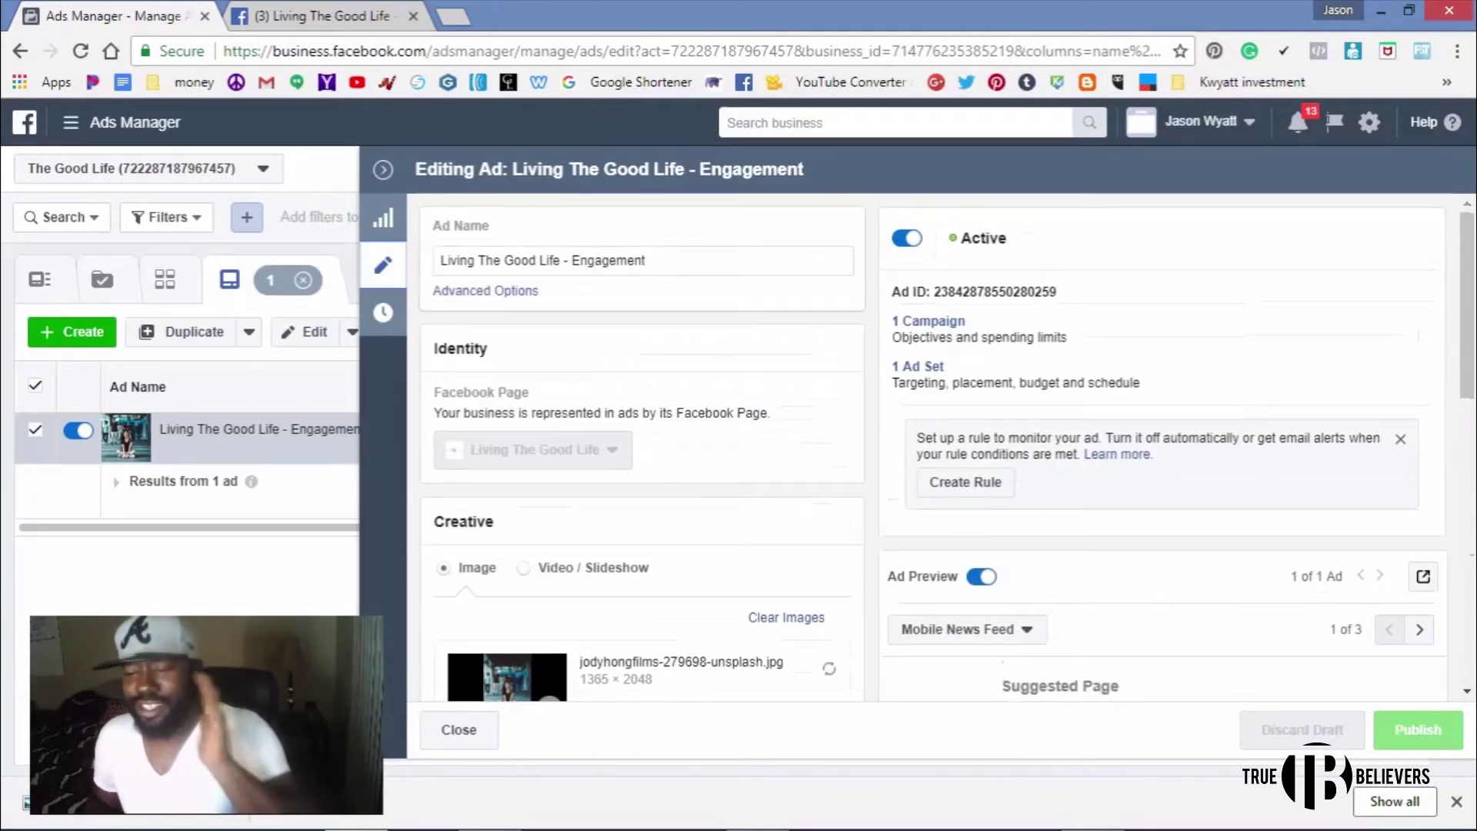
scroll(938, 446, "down", 4)
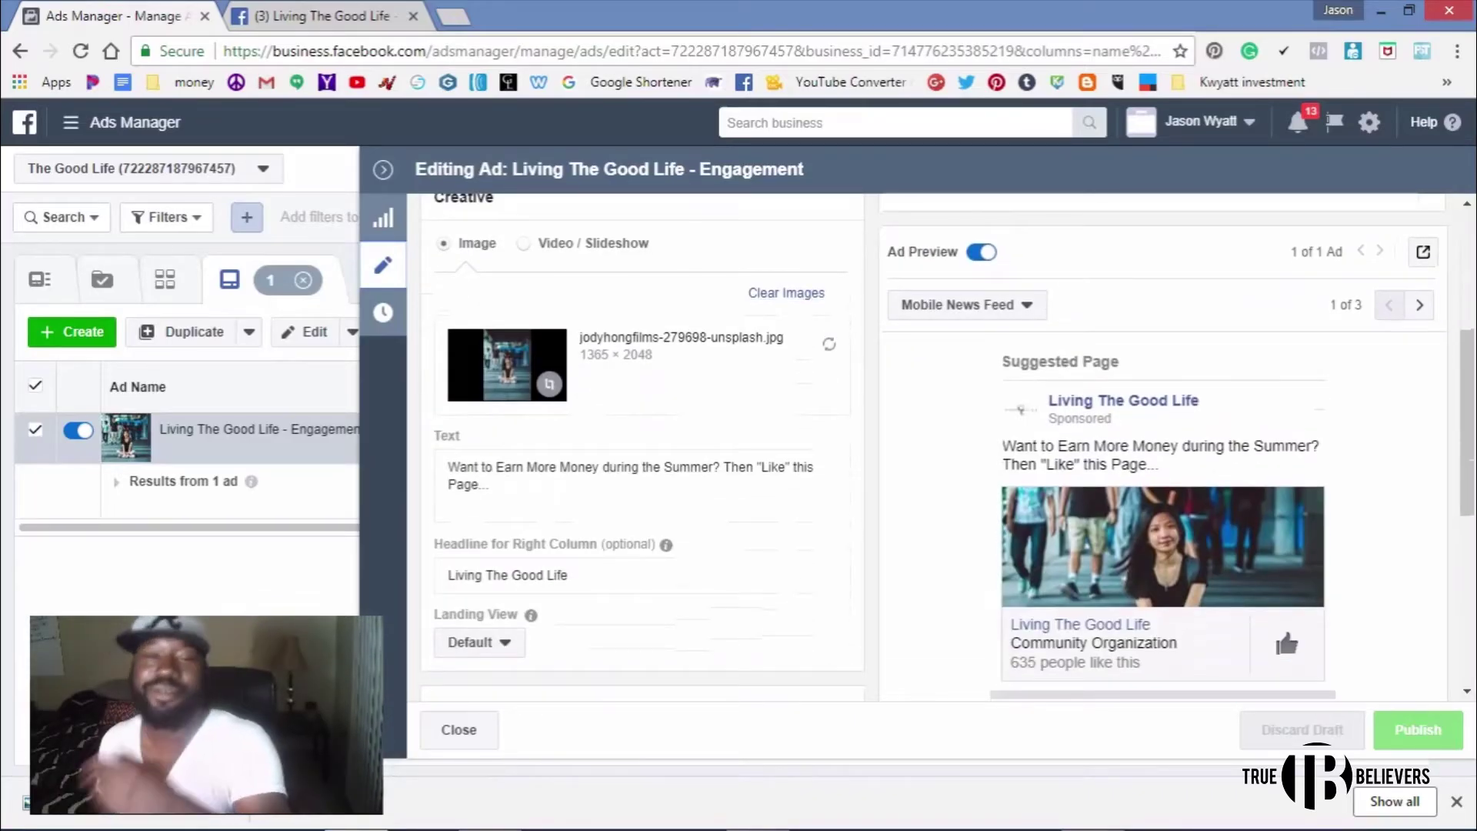
scroll(938, 446, "up", 4)
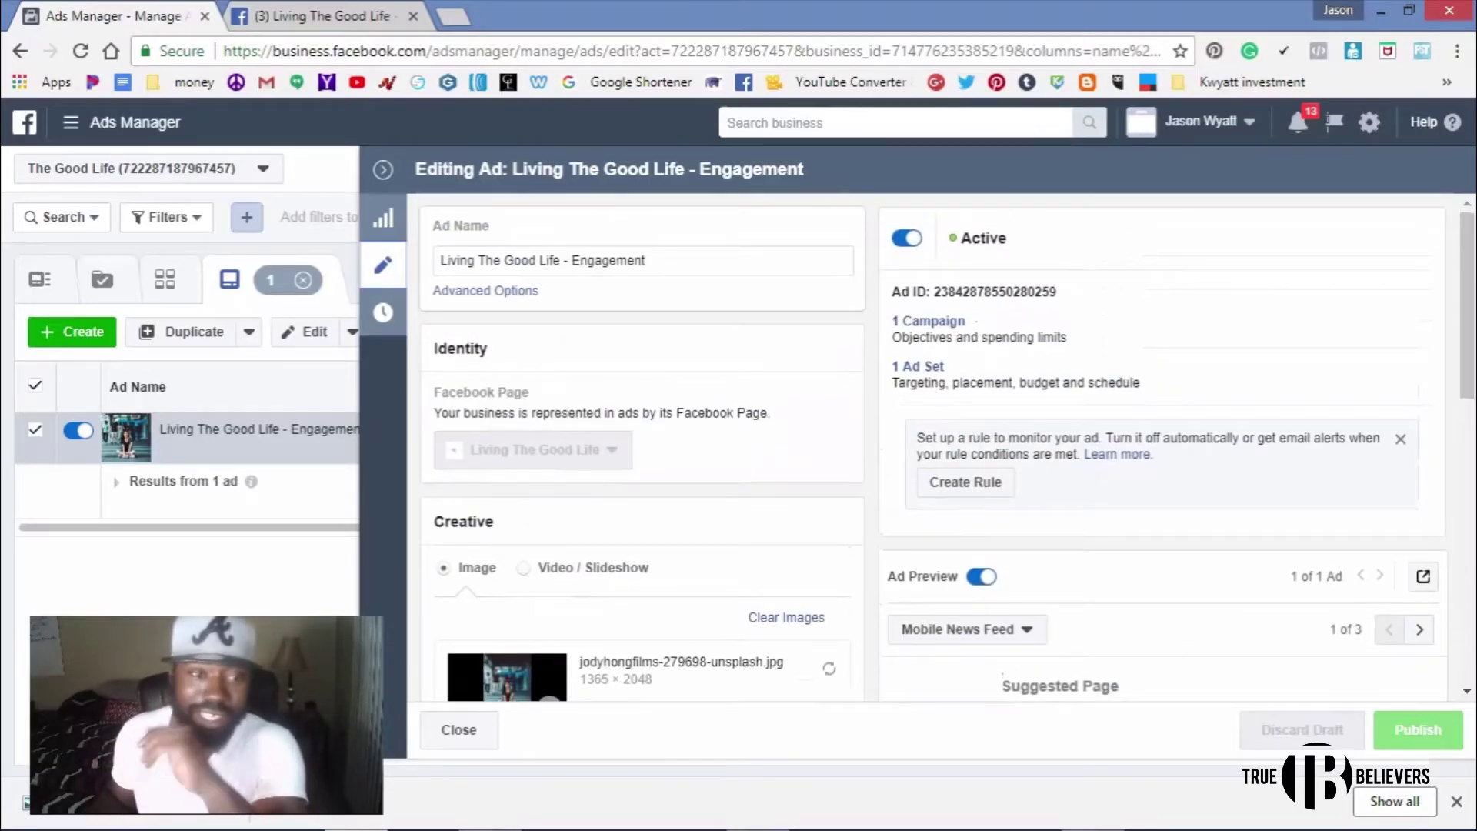
left_click(384, 169)
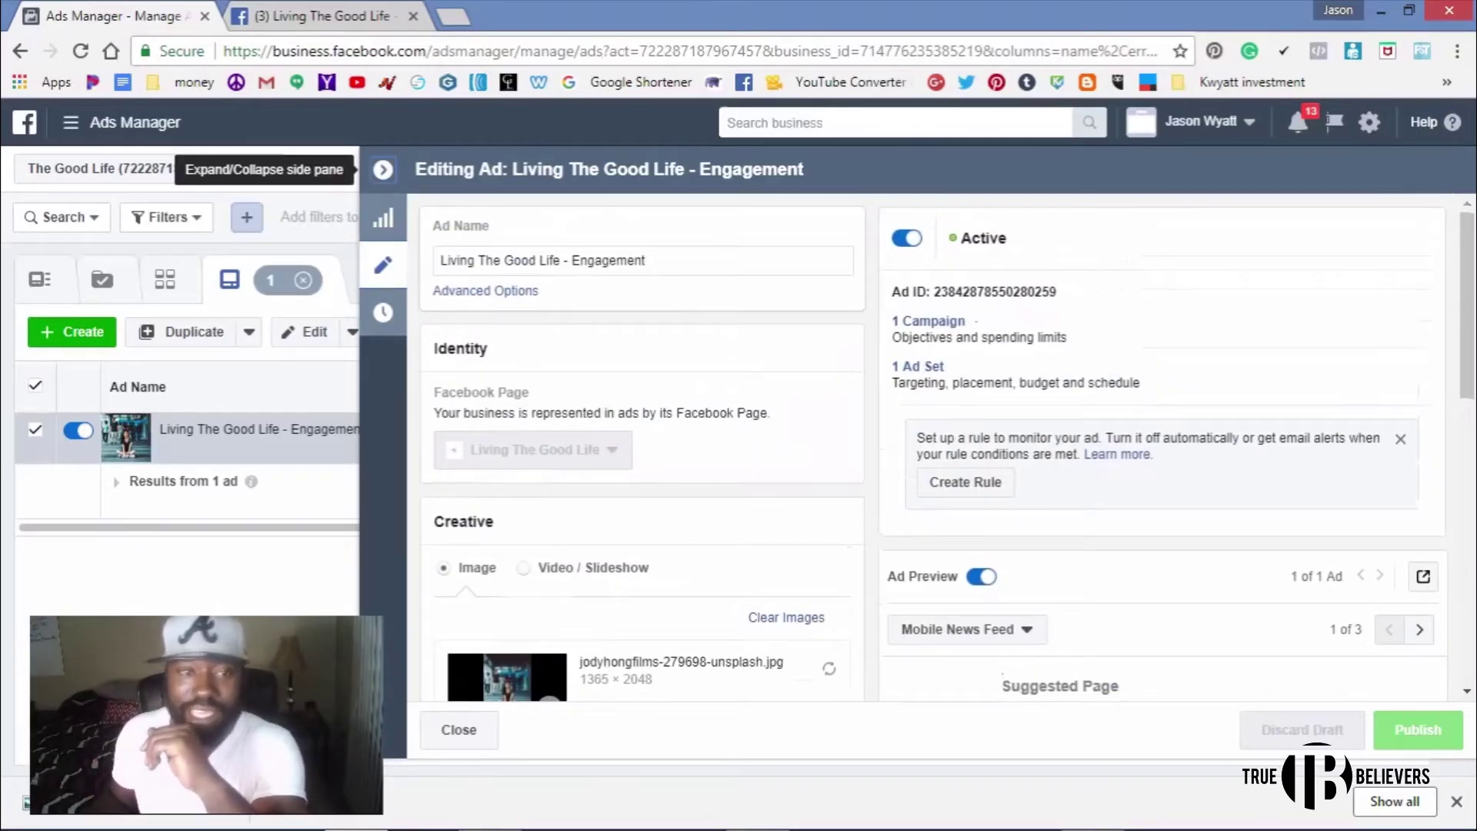
- Start a new campaign from the campaign list with the Engagement objective and Page likes as the engagement type
left_click(71, 123)
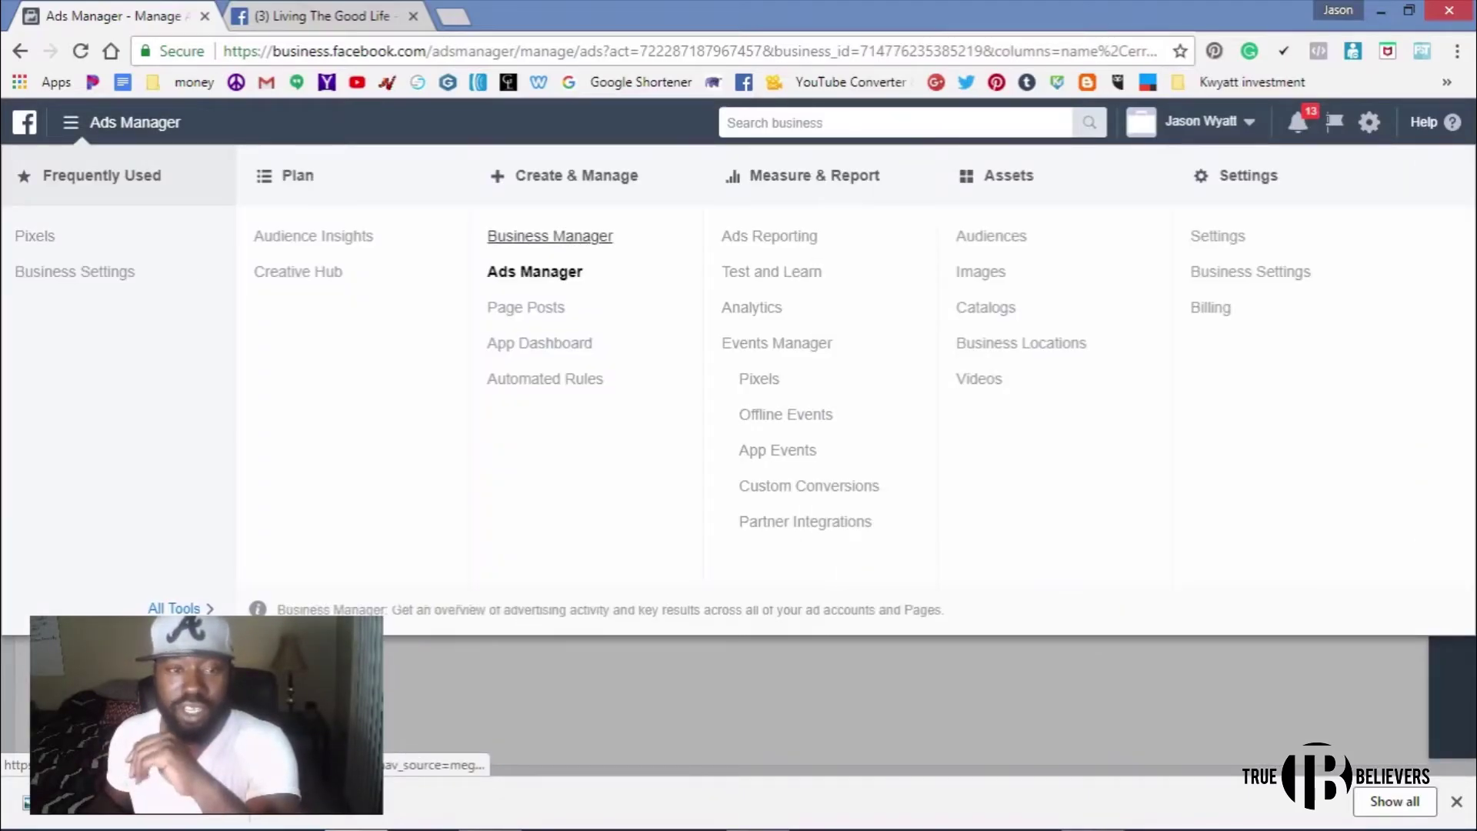
left_click_drag(549, 236, 415, 326)
left_click(535, 272)
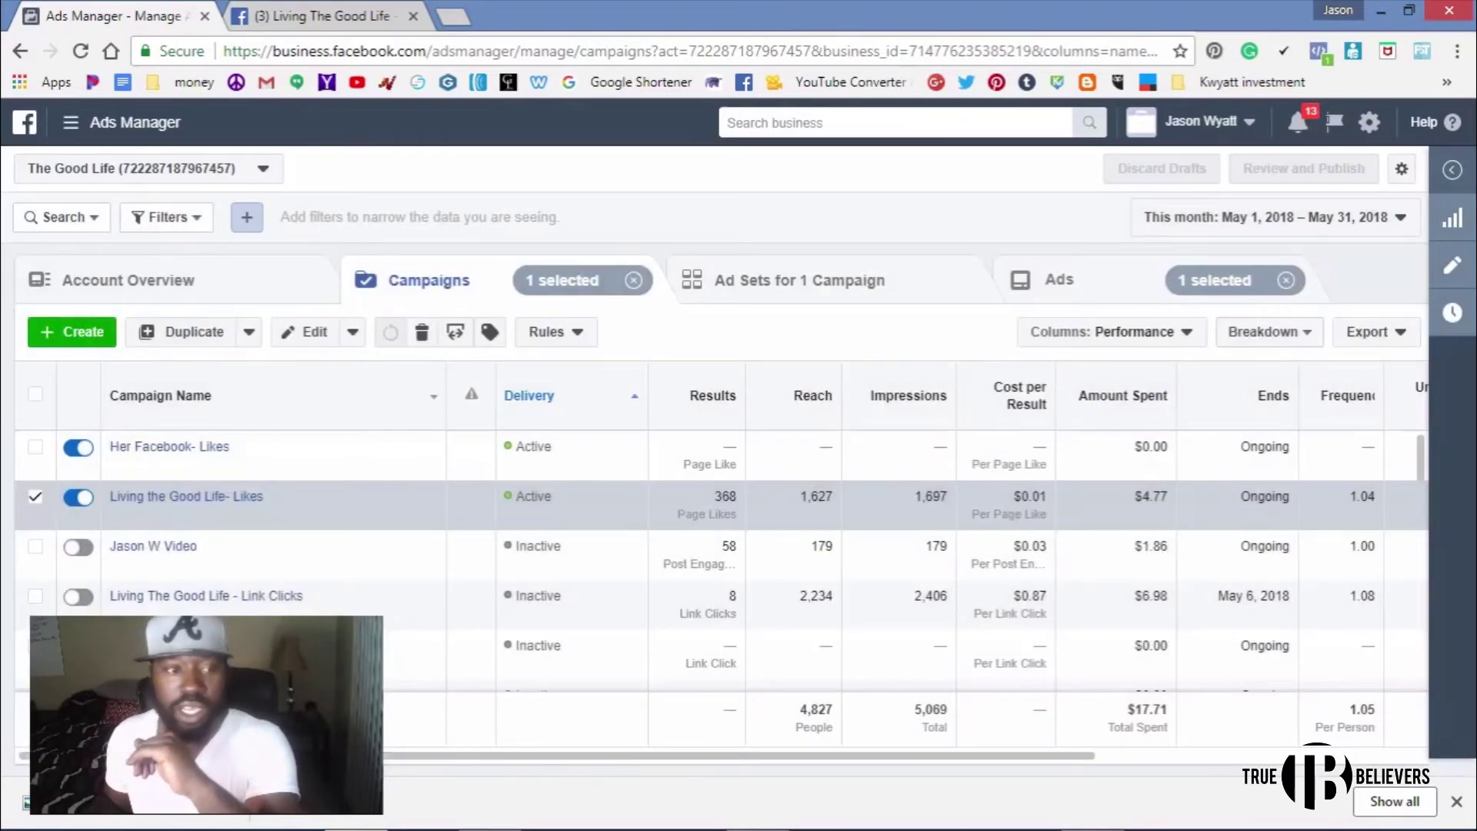
left_click(72, 331)
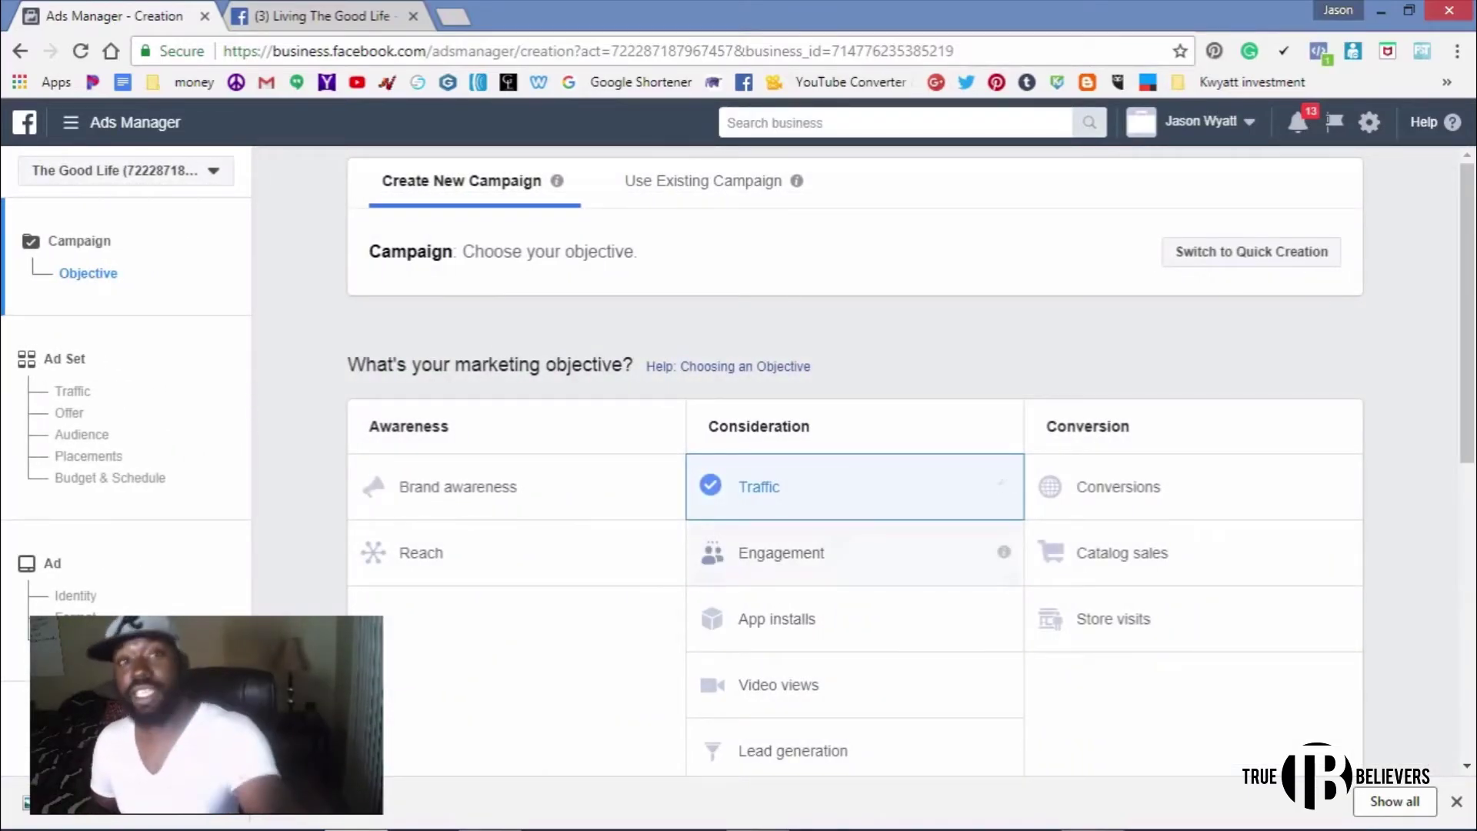
left_click(780, 552)
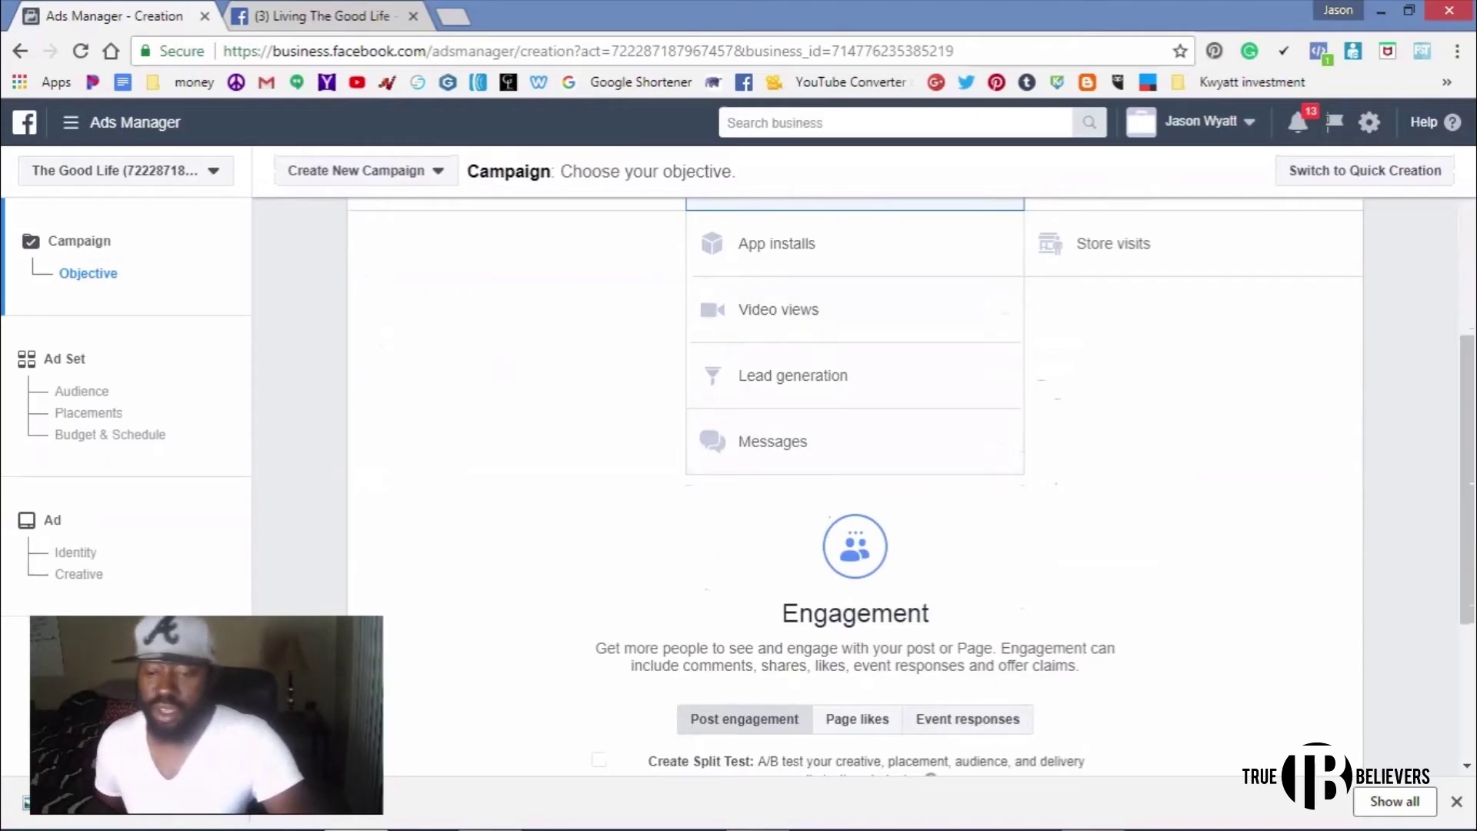
scroll(853, 484, "down", 2)
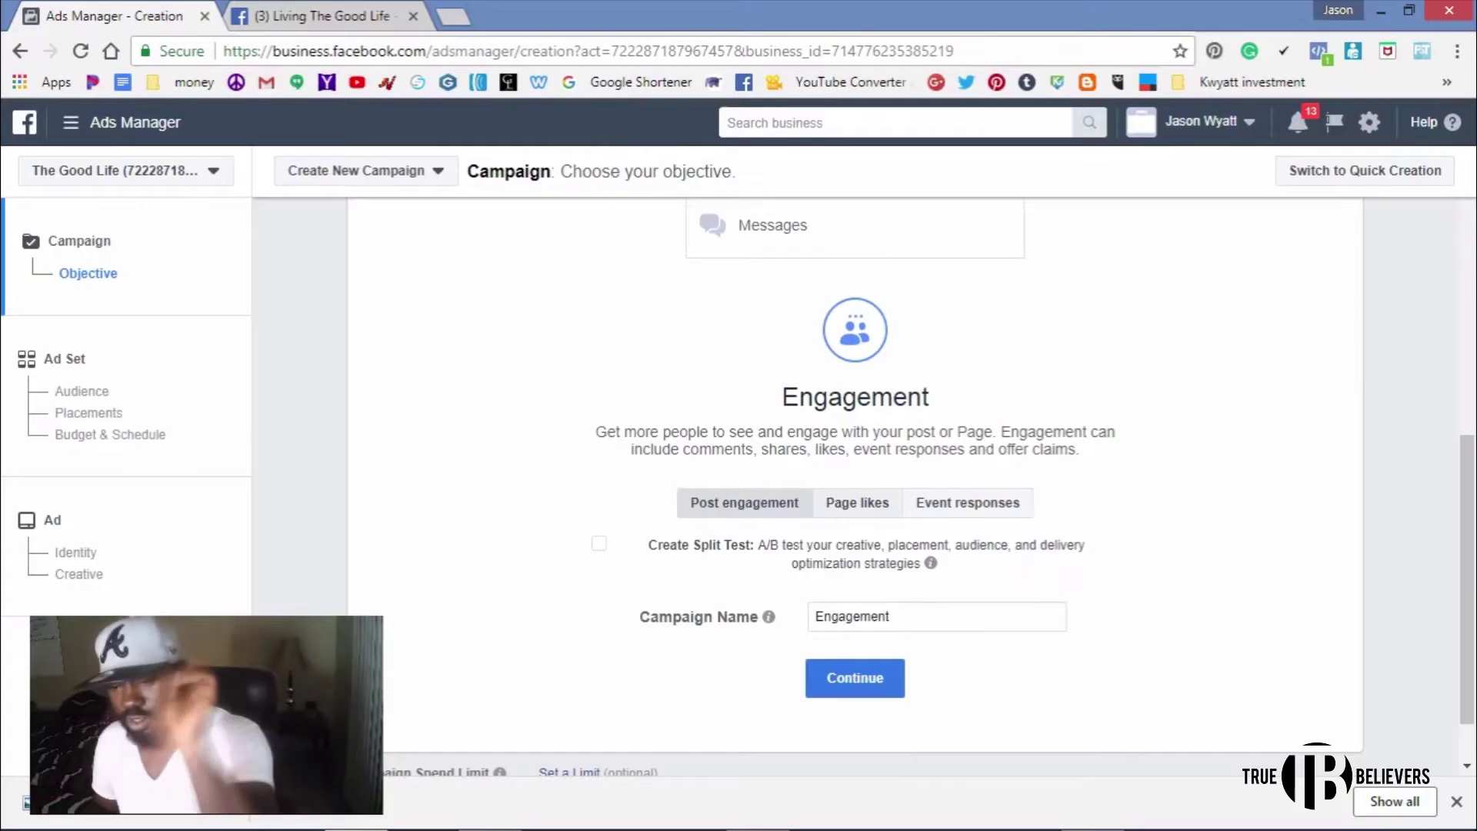
left_click(857, 502)
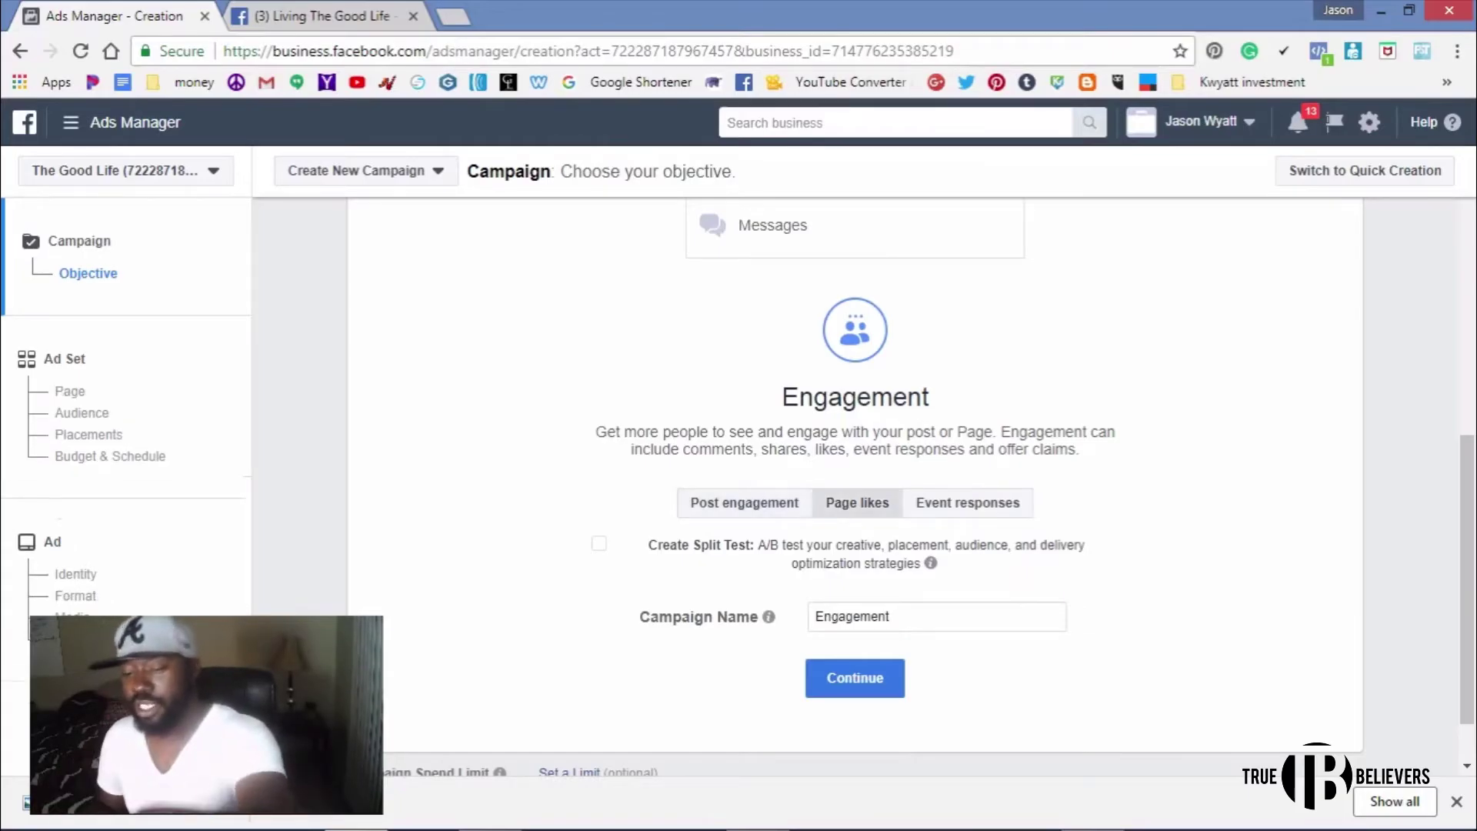
- Name the campaign "Testy" and continue to the ad set settings
double_click(885, 616)
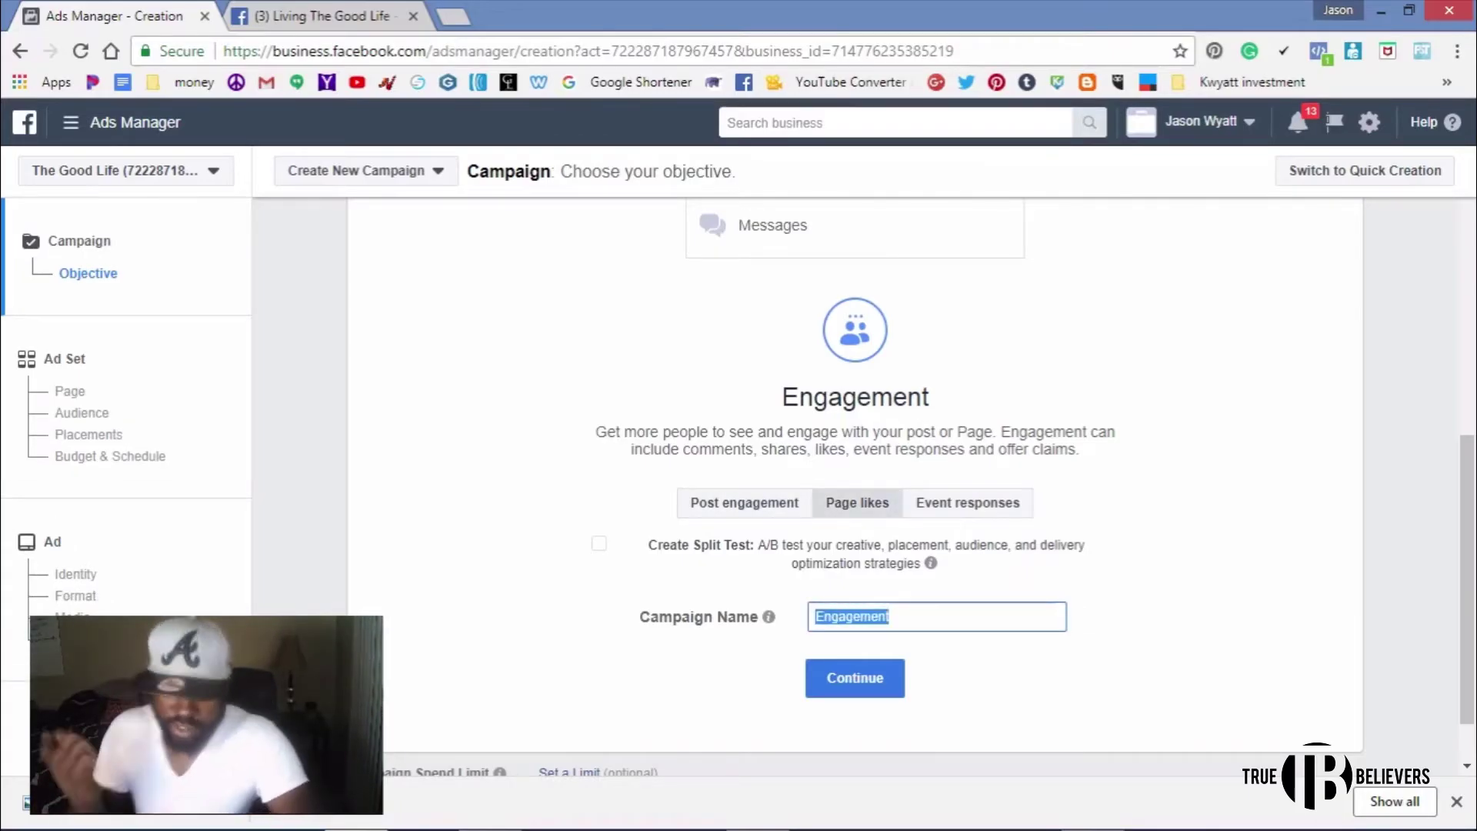
type("Test")
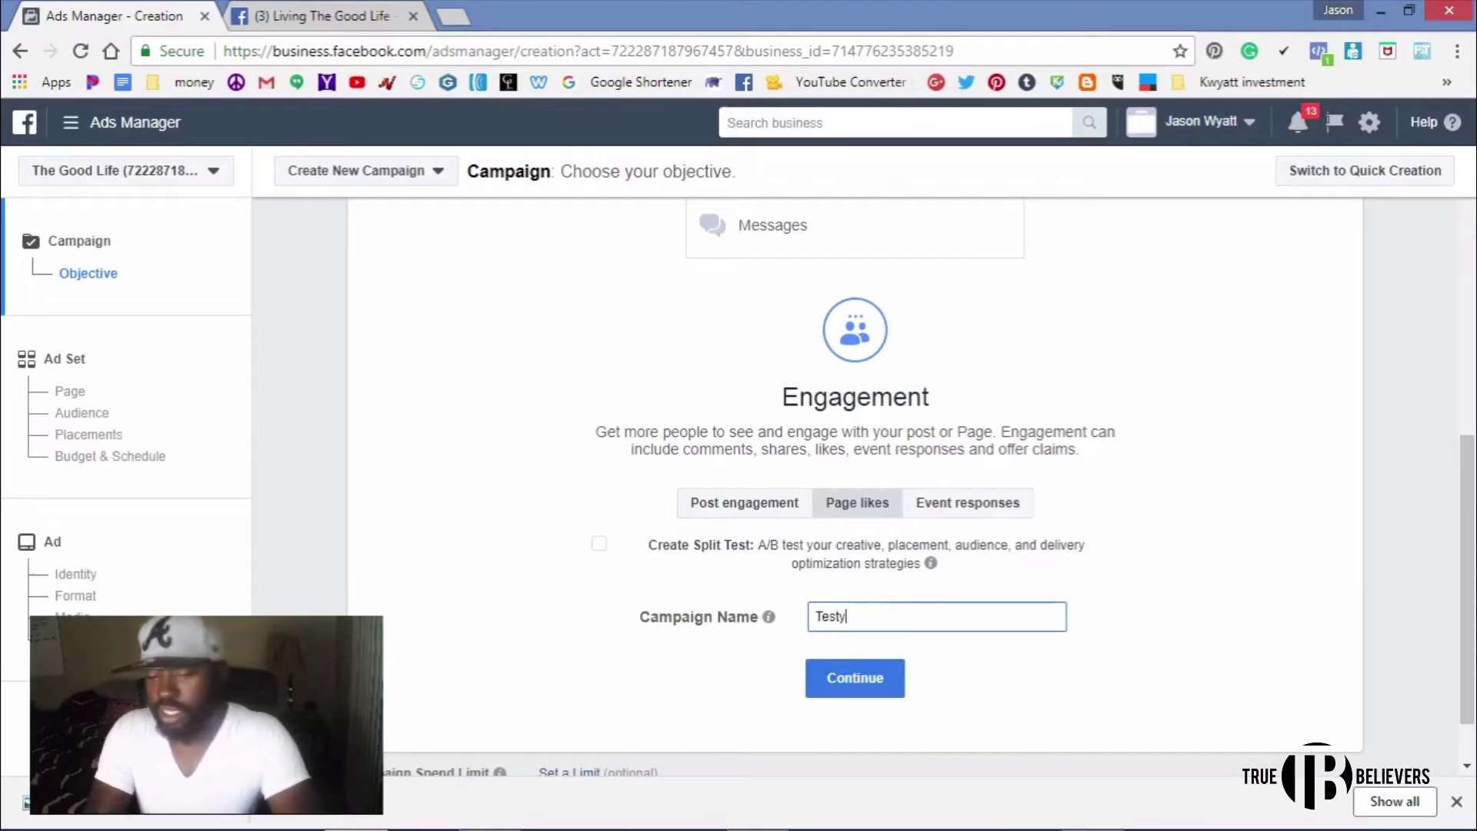
left_click(855, 678)
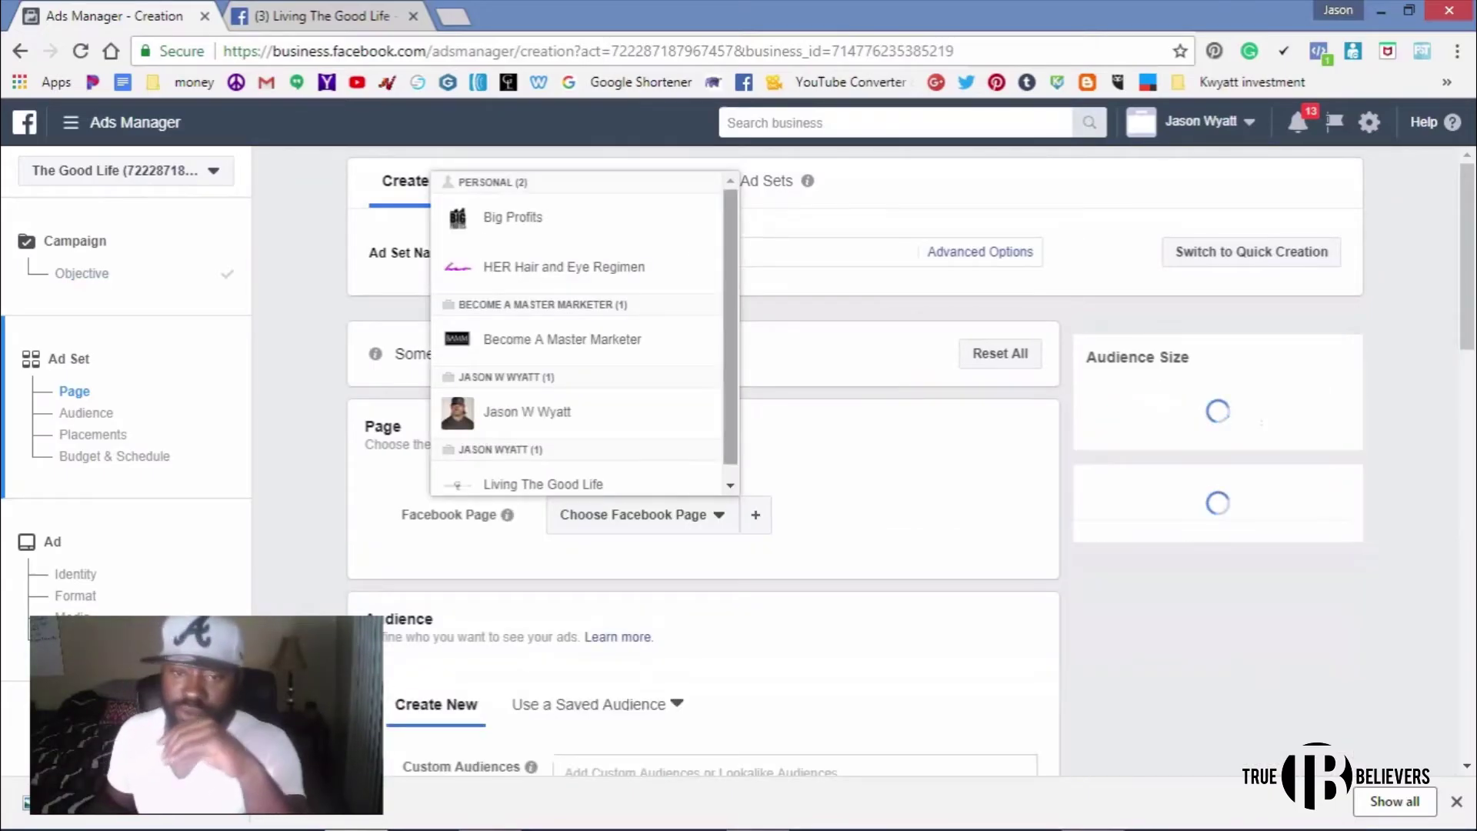
- Choose Become A Master Marketer as the Facebook Page promoted by the ad set
left_click_drag(730, 326, 730, 340)
scroll(577, 331, "up", 1)
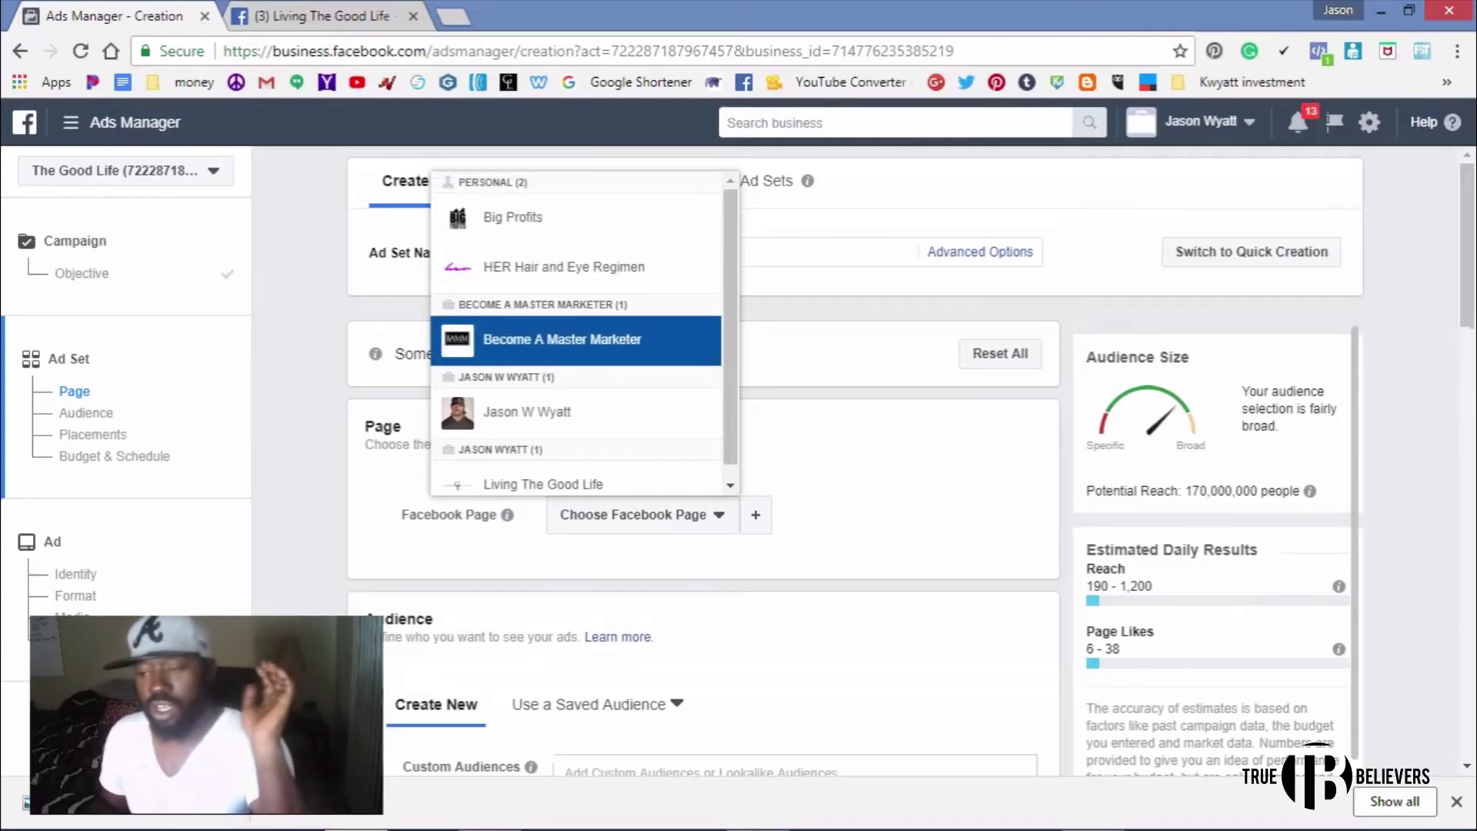
left_click(575, 339)
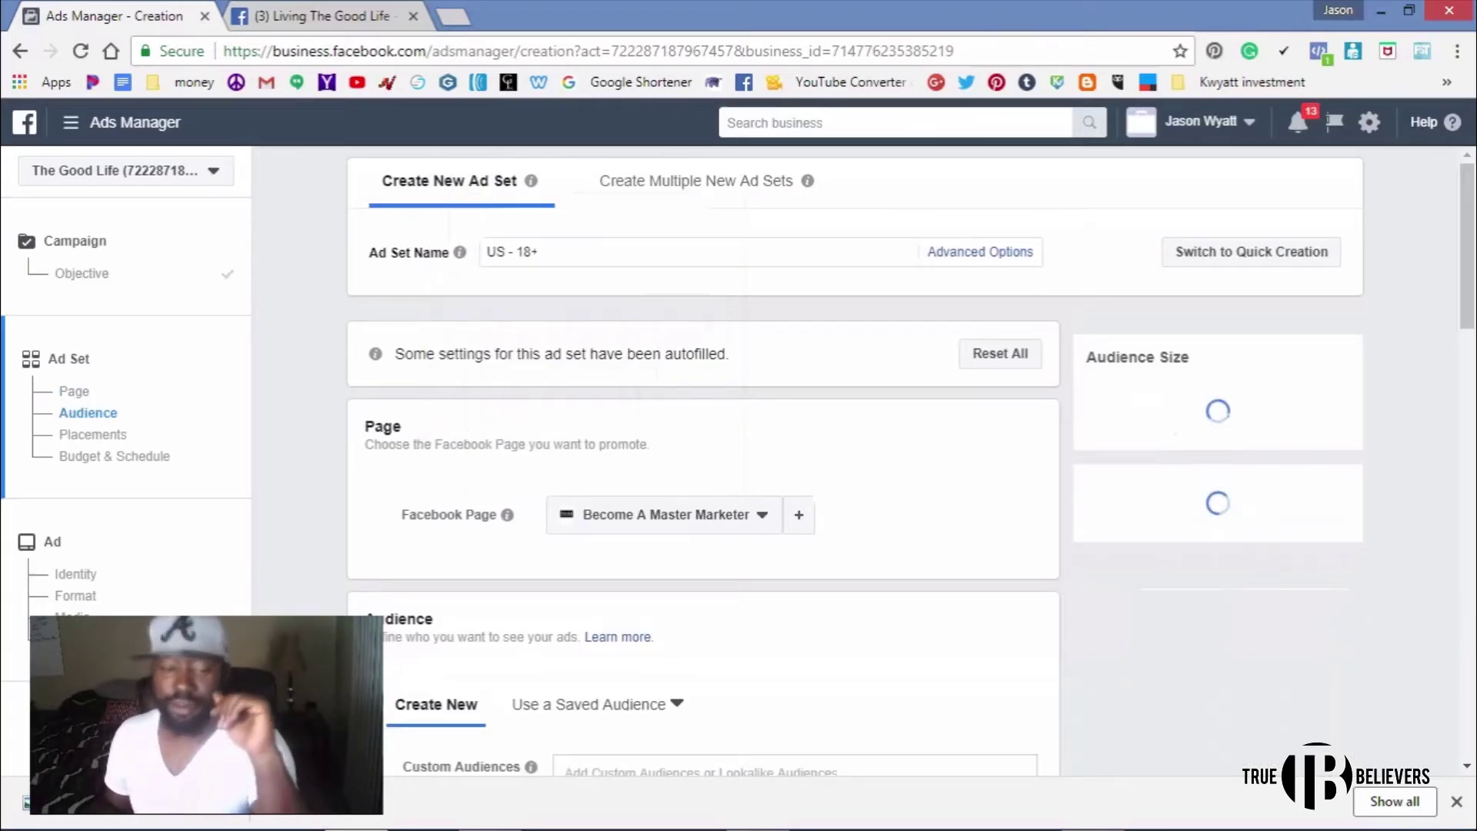
- Replace United States with Worldwide as the audience location of the ad set
scroll(702, 461, "down", 3)
scroll(531, 415, "down", 3)
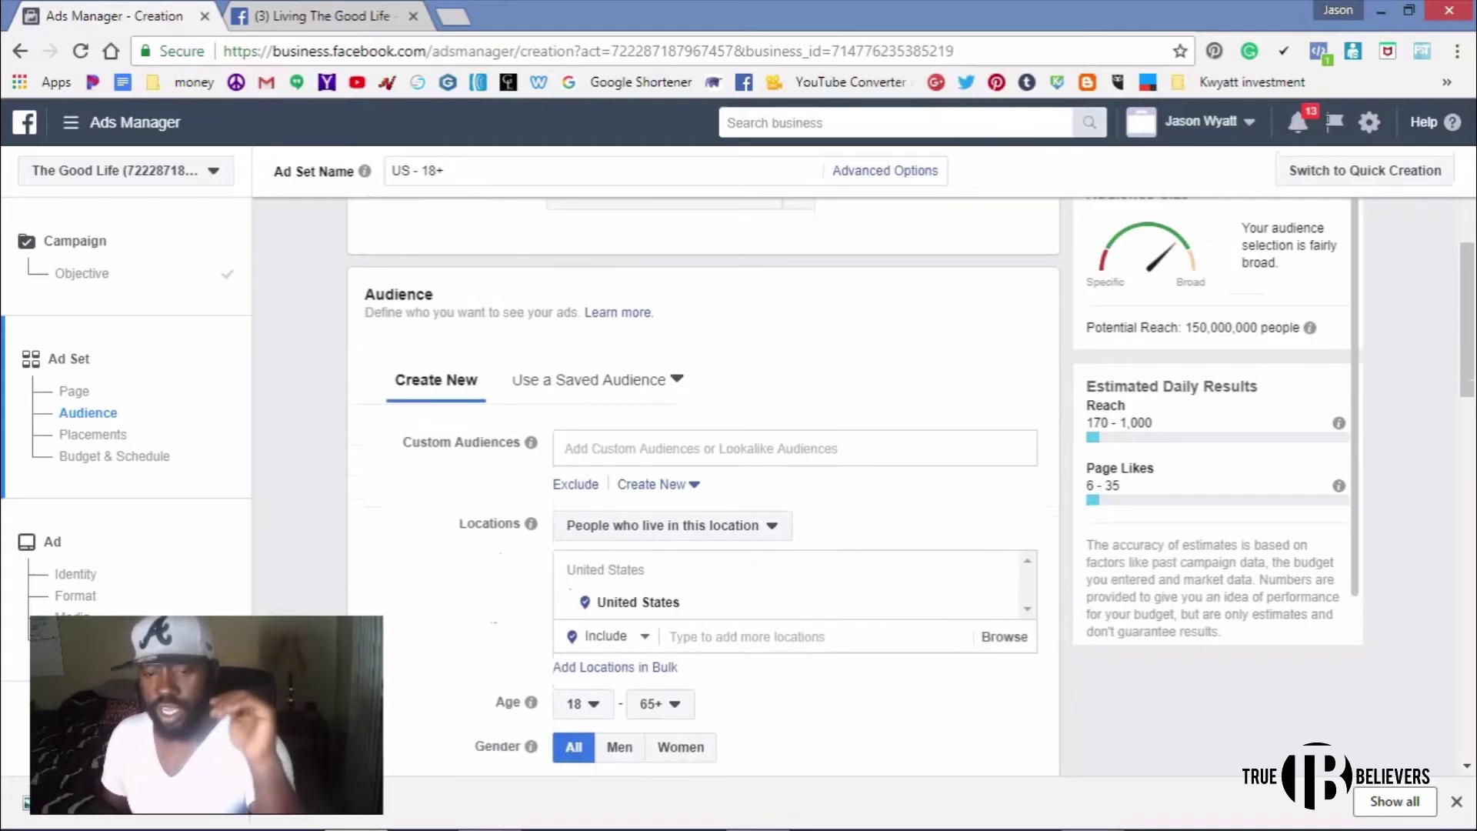
scroll(769, 385, "down", 2)
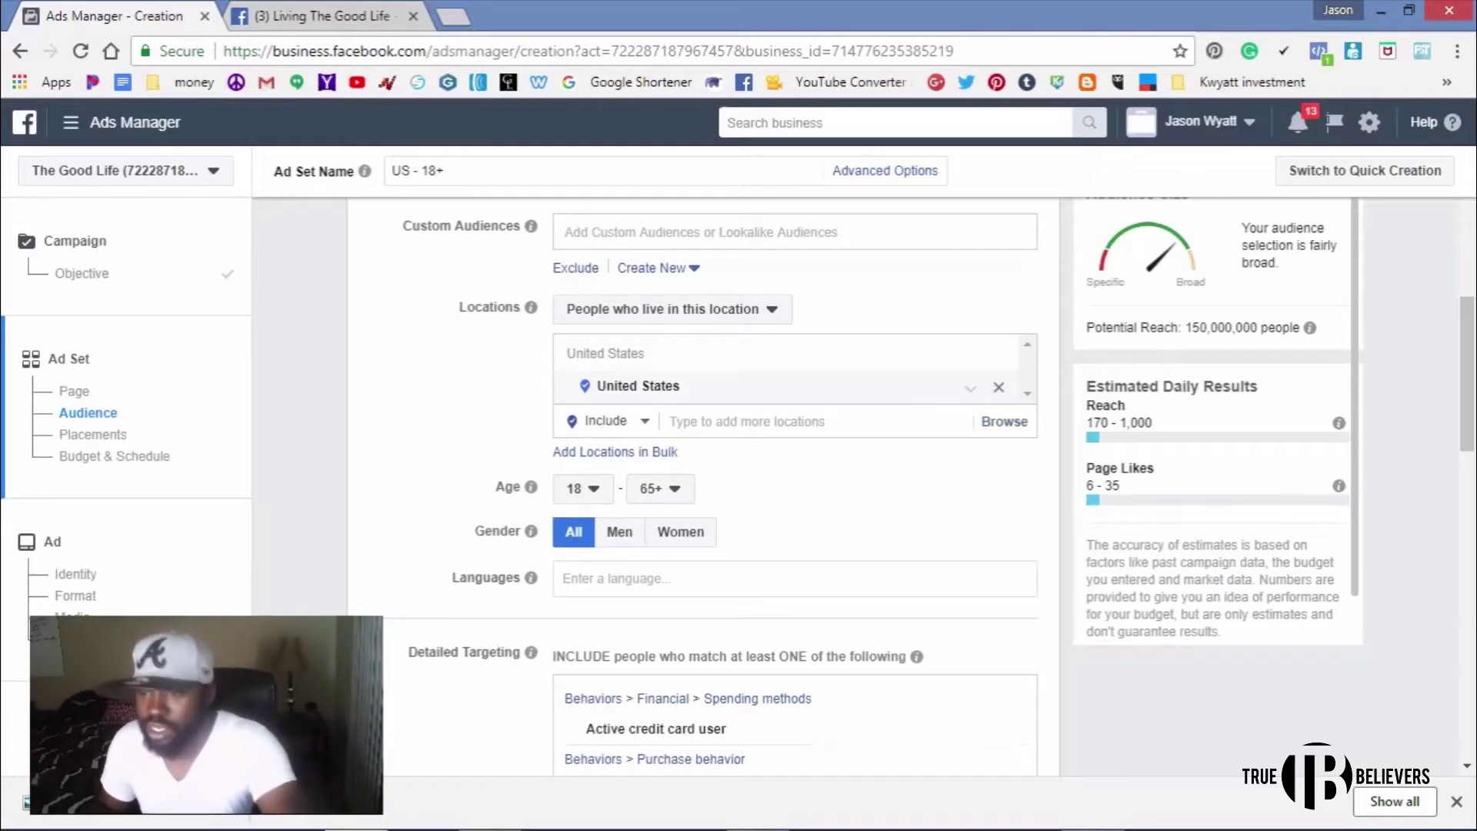
left_click(997, 387)
left_click(746, 351)
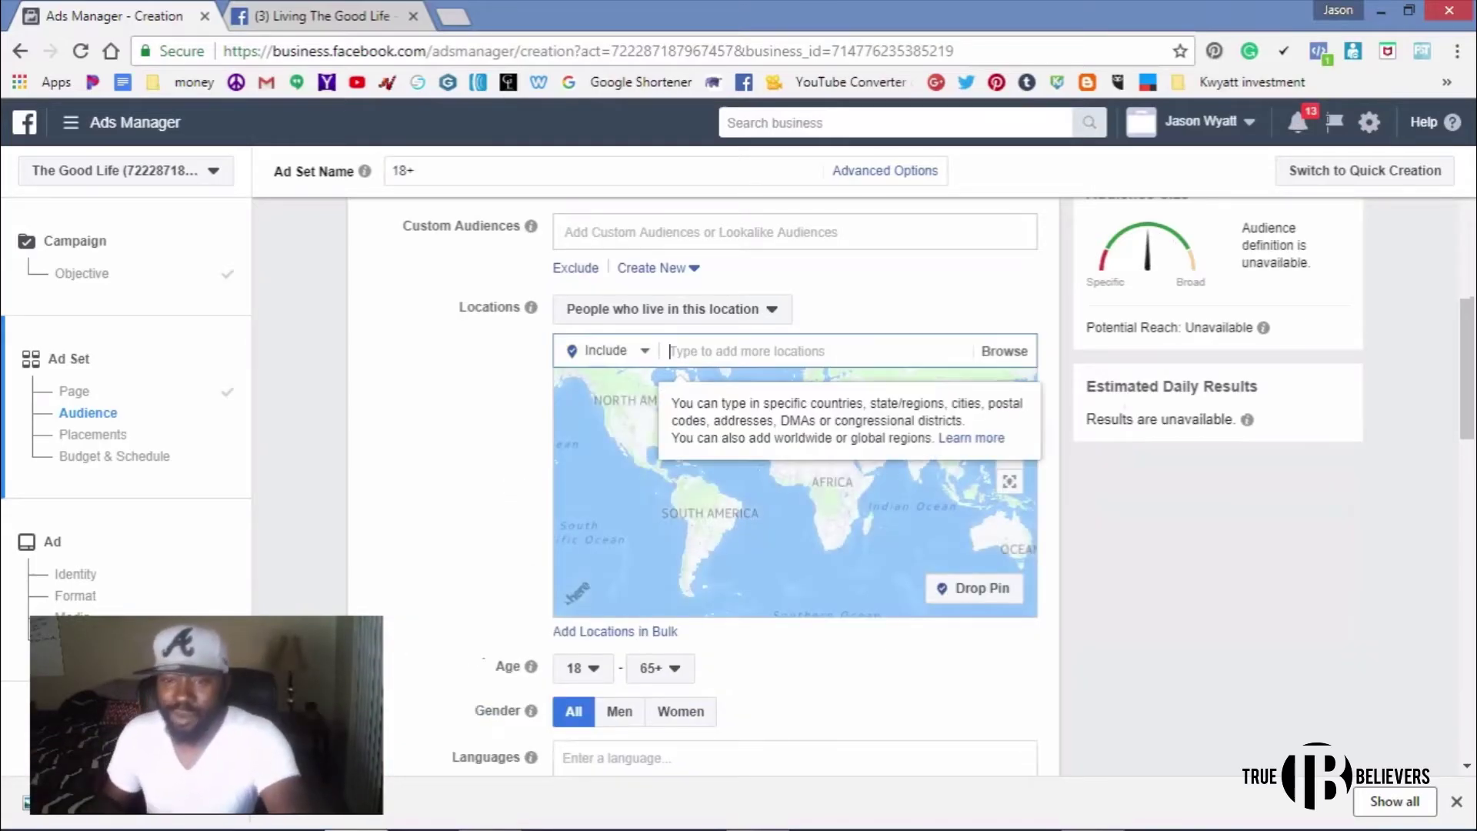
type("wo")
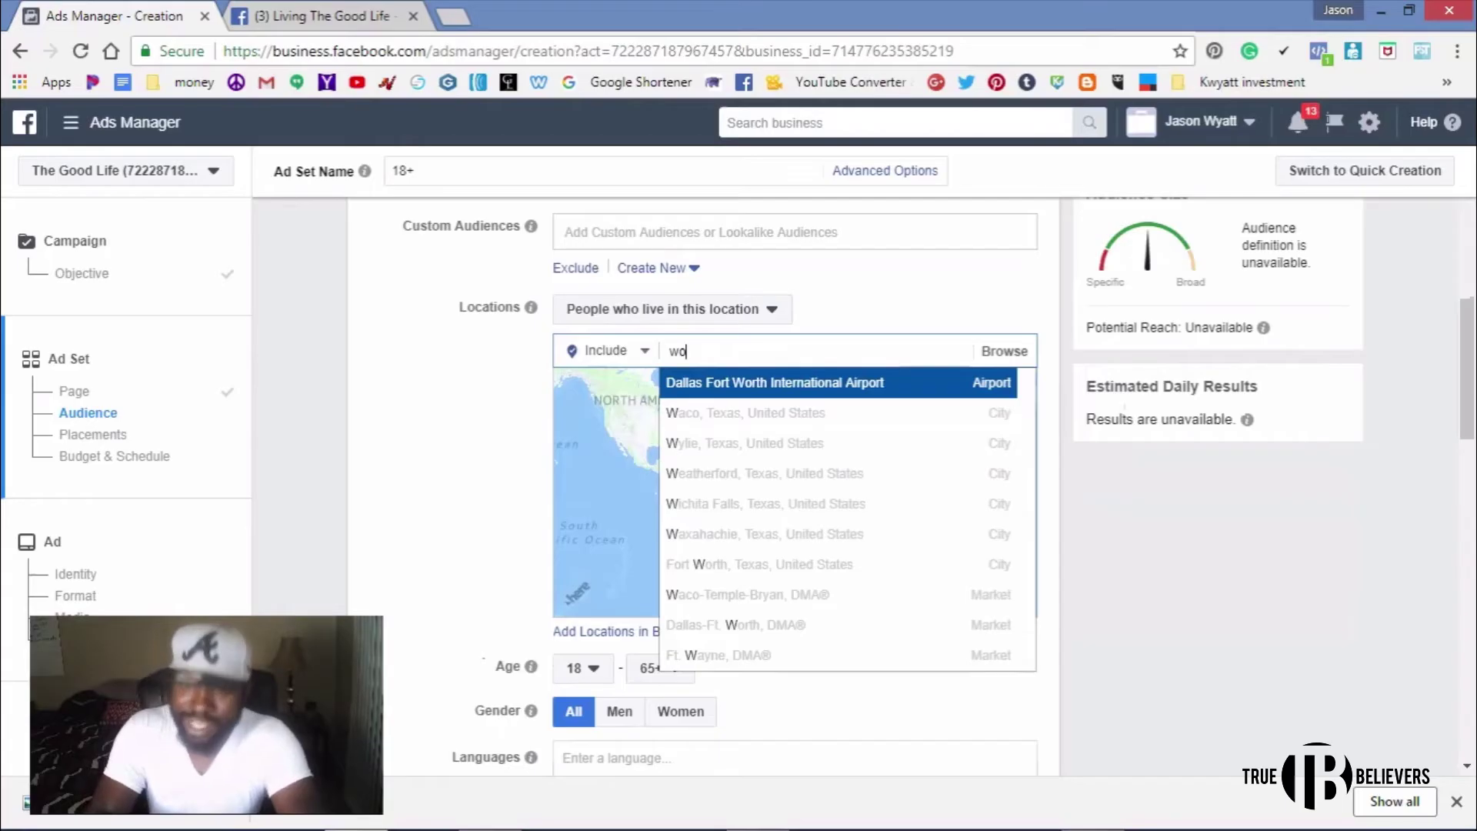
type("rld")
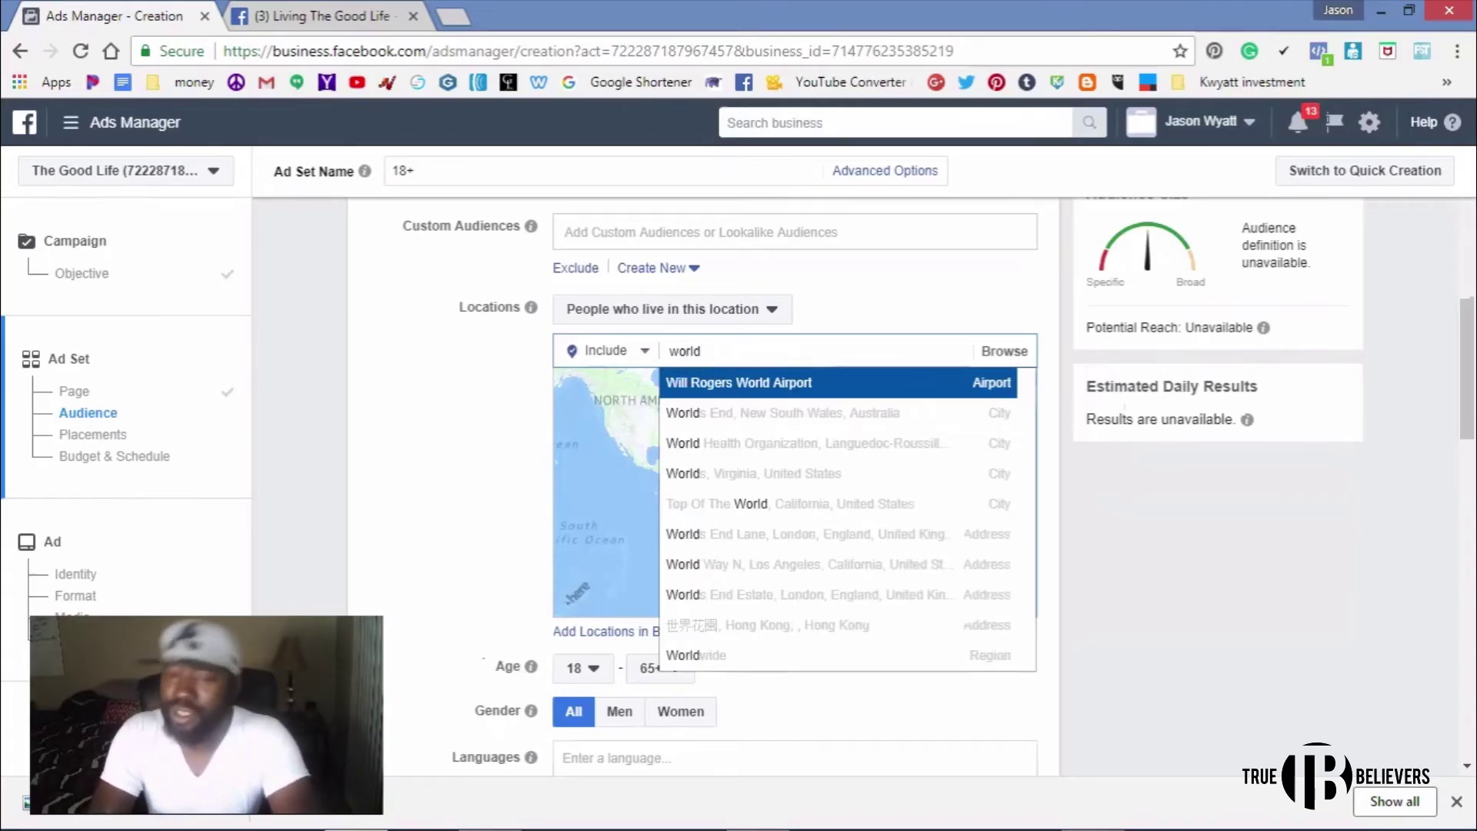
type("wide")
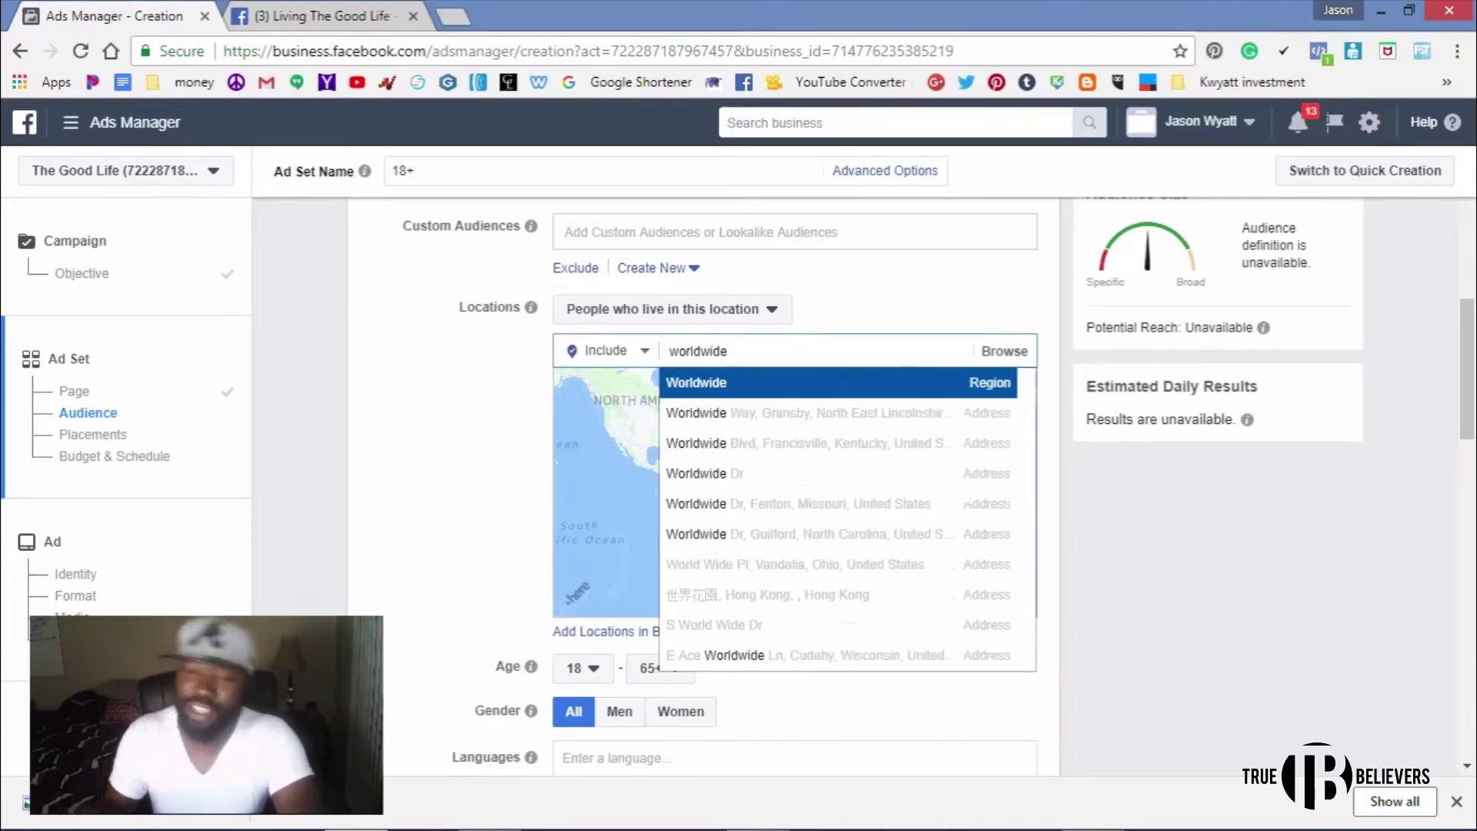
key("Return")
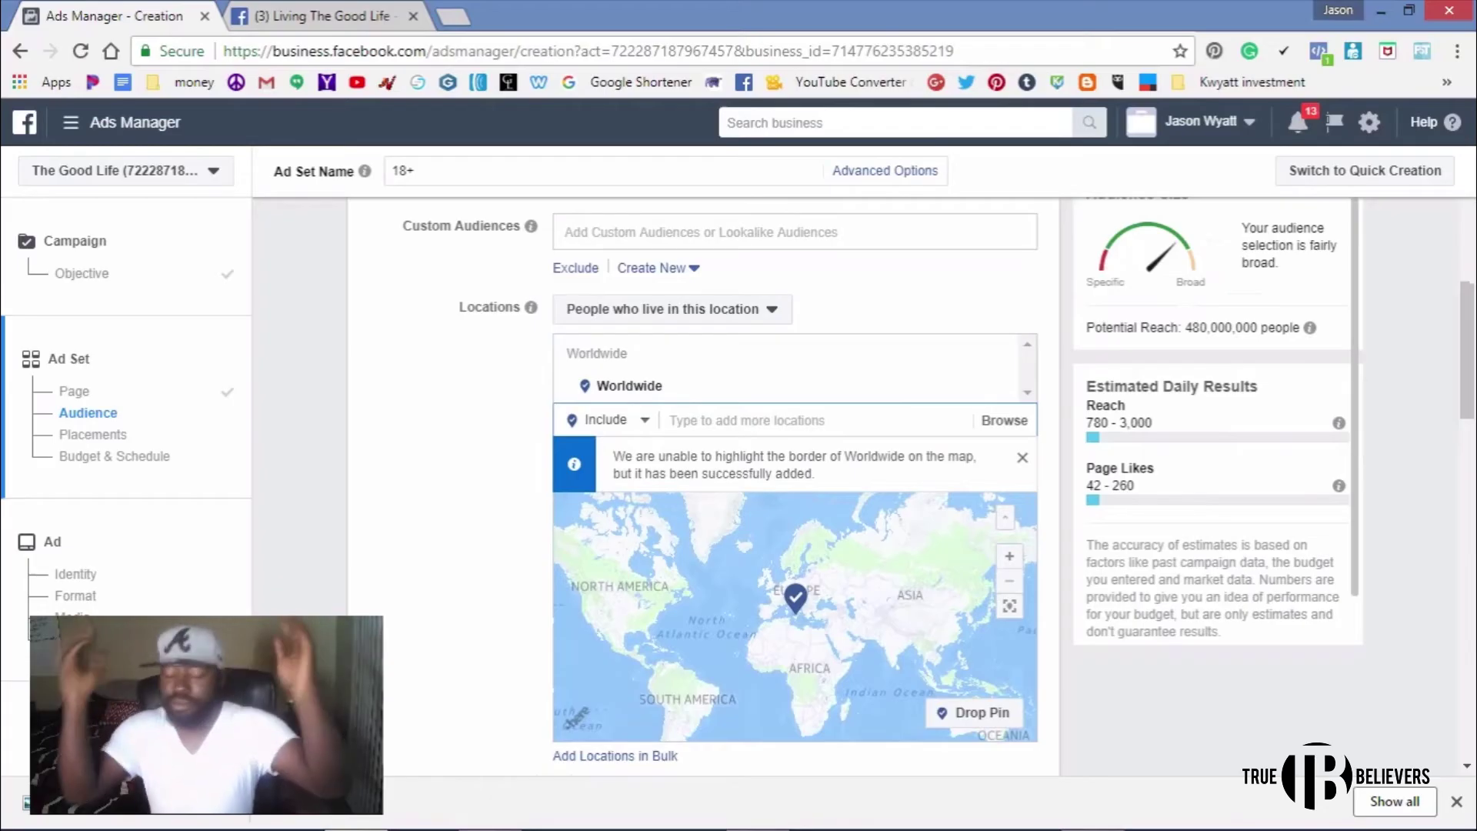
- Add English (All) and English (UK) as the languages of the ad set's audience
scroll(796, 477, "down", 3)
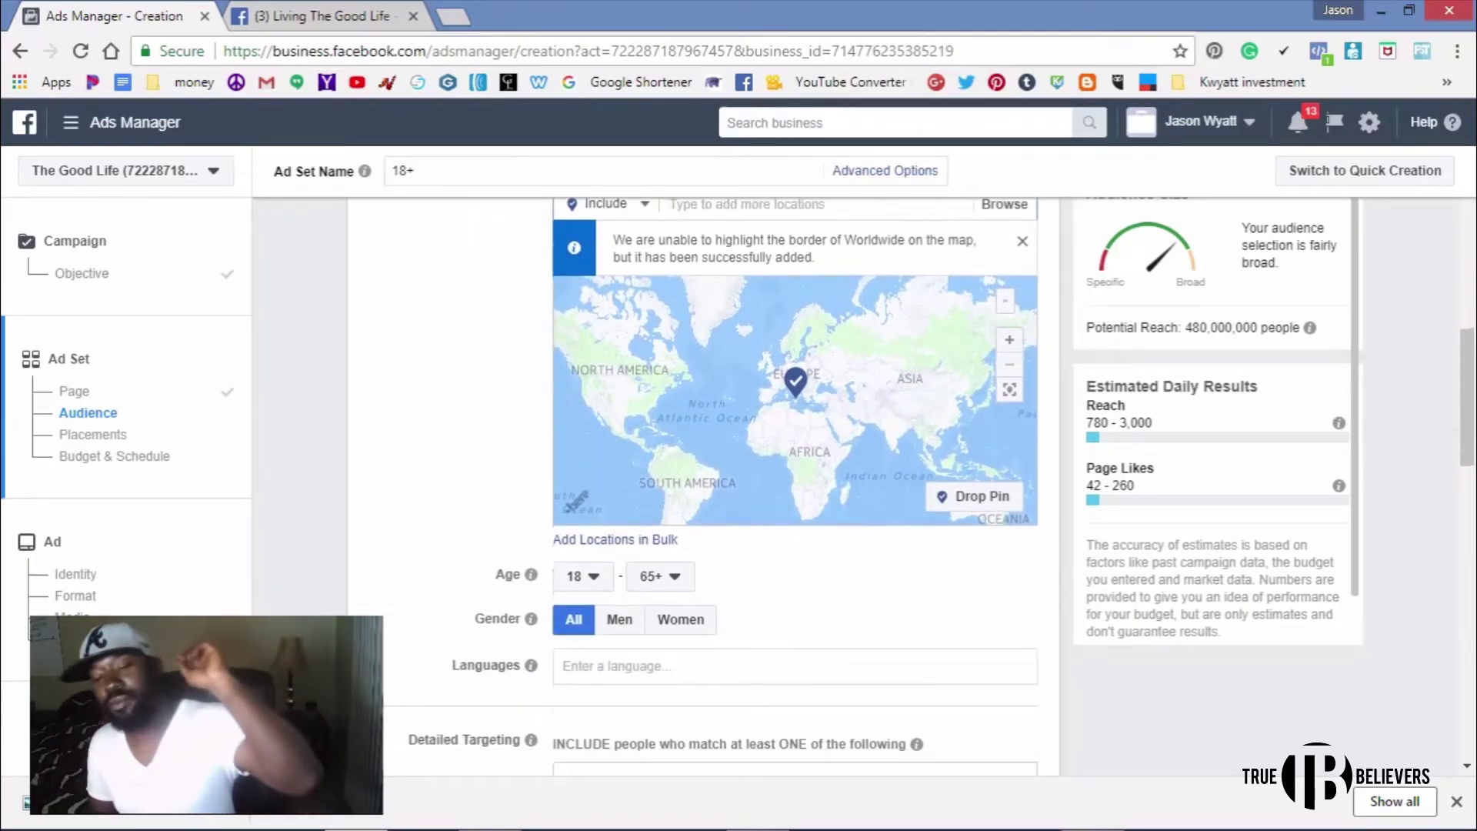
scroll(796, 400, "up", 2)
scroll(795, 585, "up", 1)
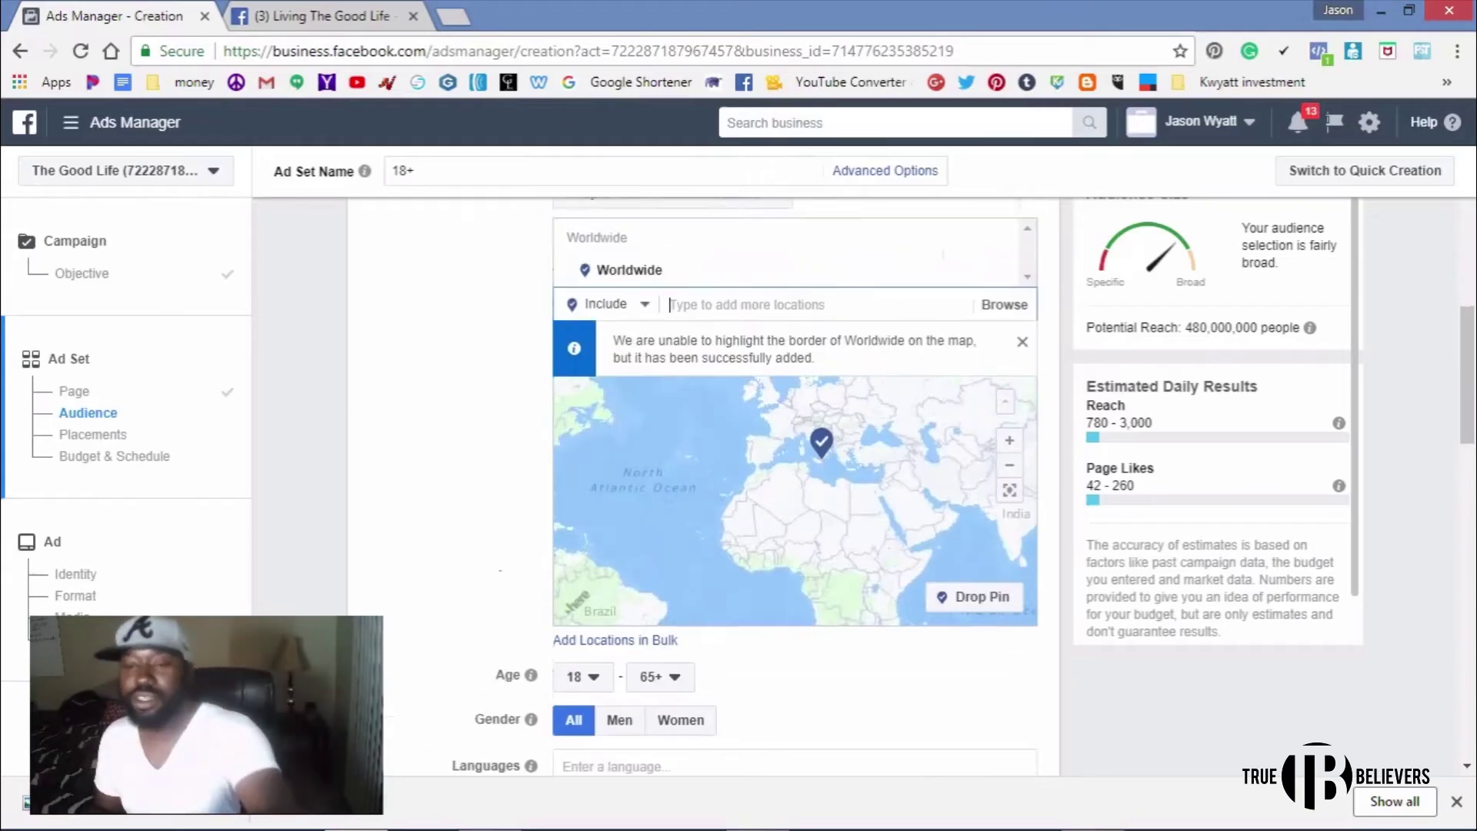
scroll(795, 476, "up", 1)
scroll(795, 477, "down", 1)
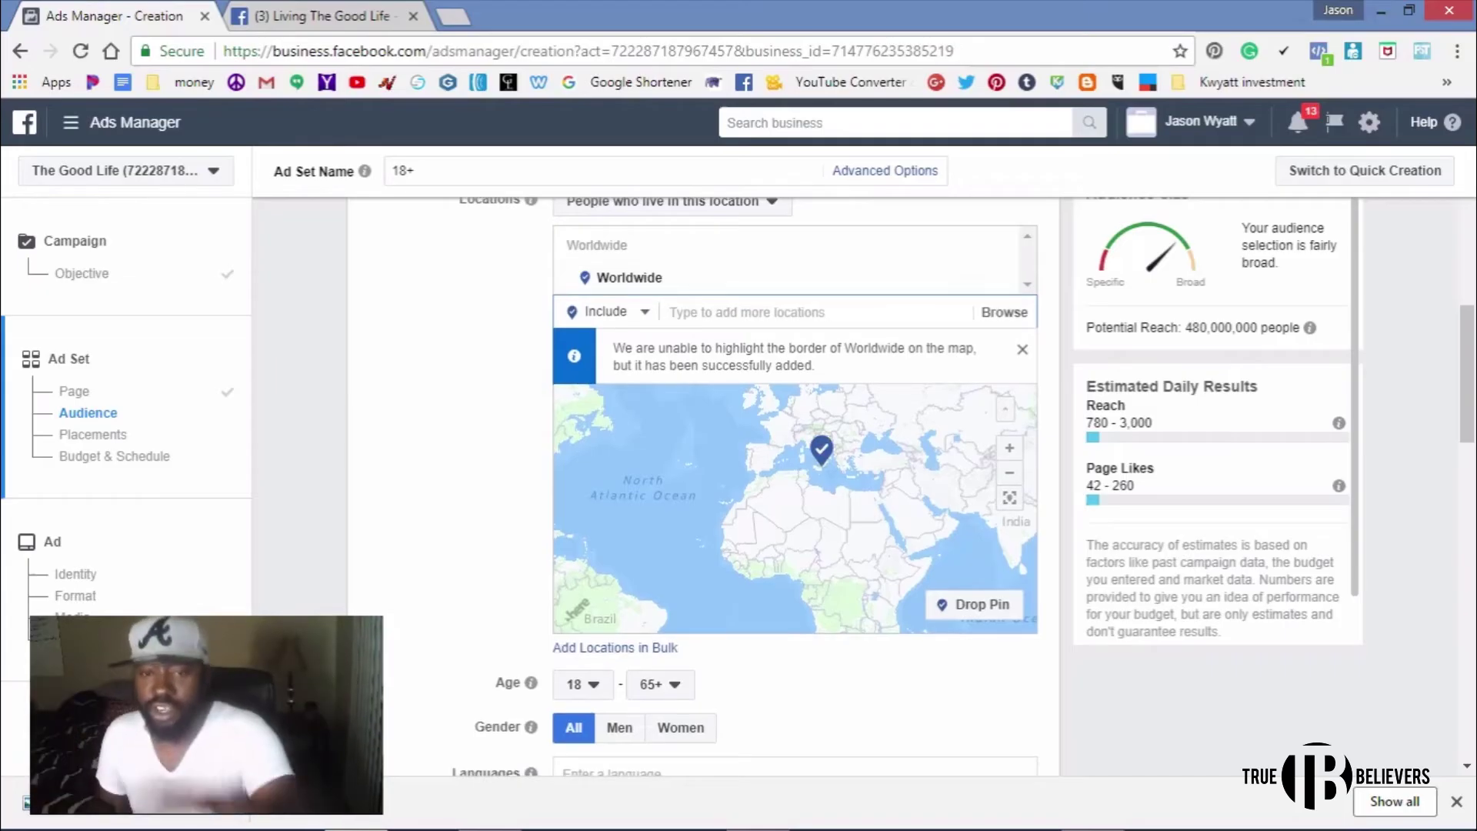
scroll(795, 485, "down", 2)
scroll(794, 484, "down", 2)
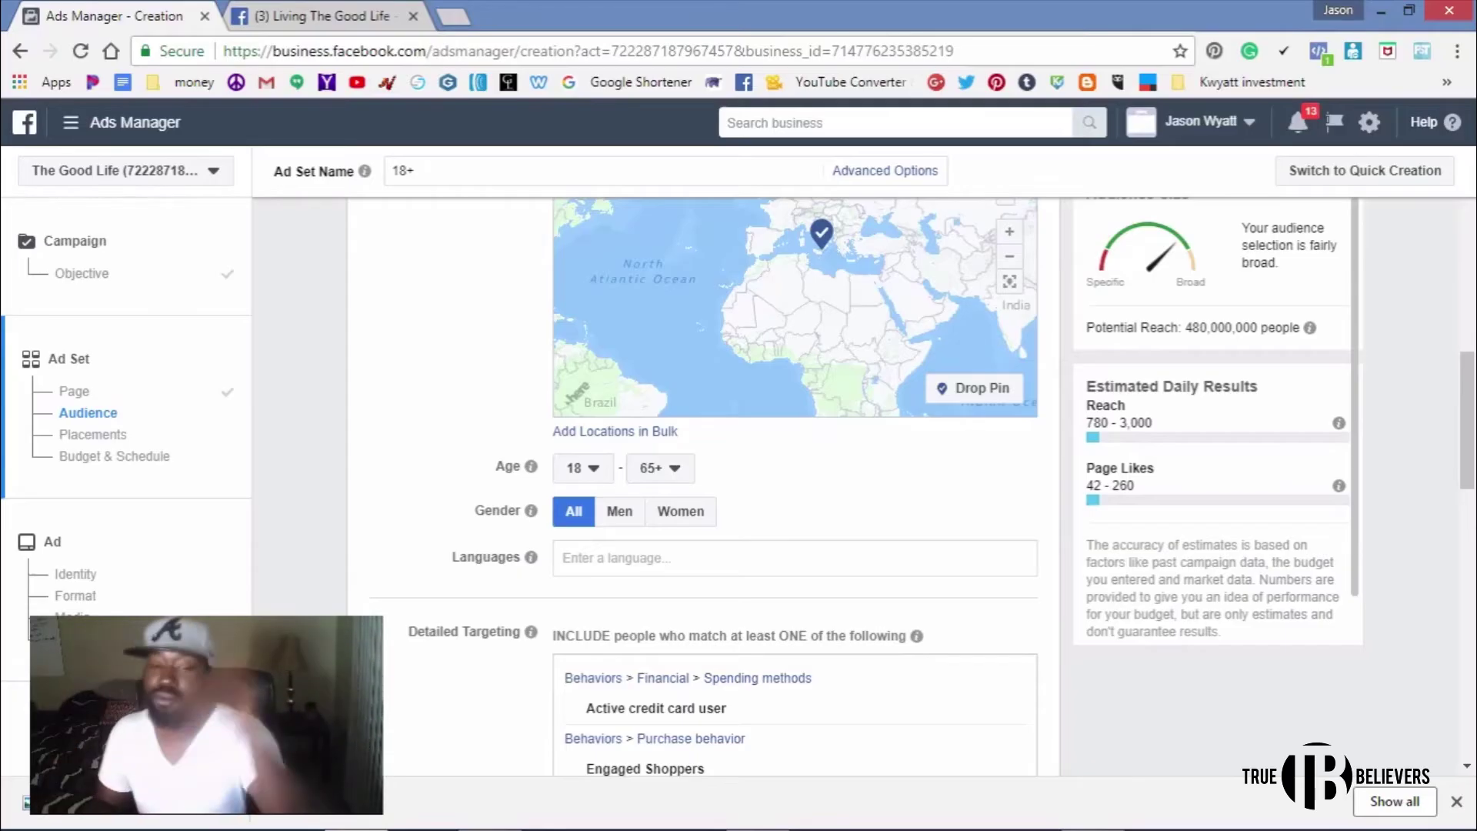
left_click(563, 558)
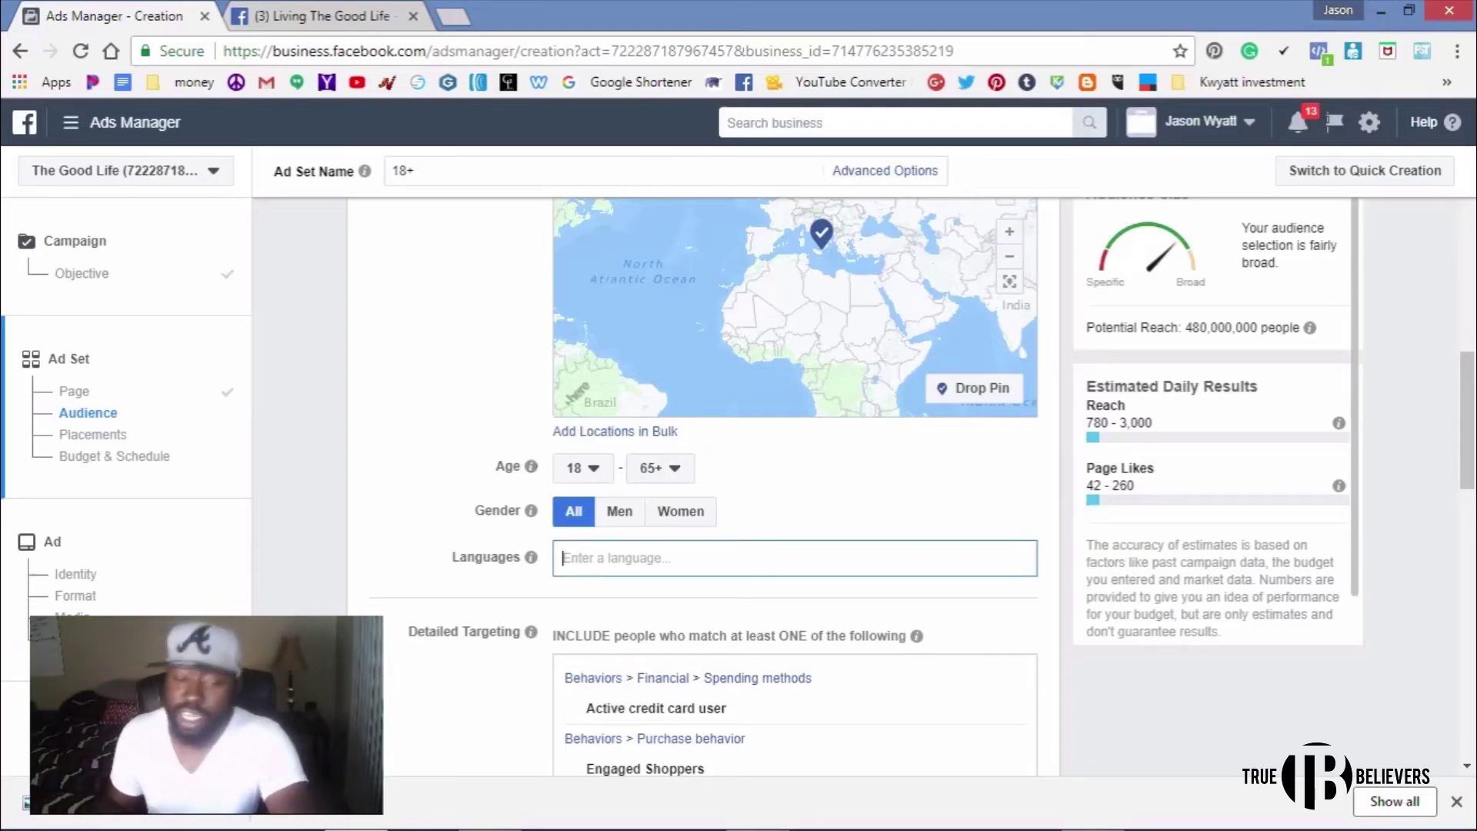
type("E")
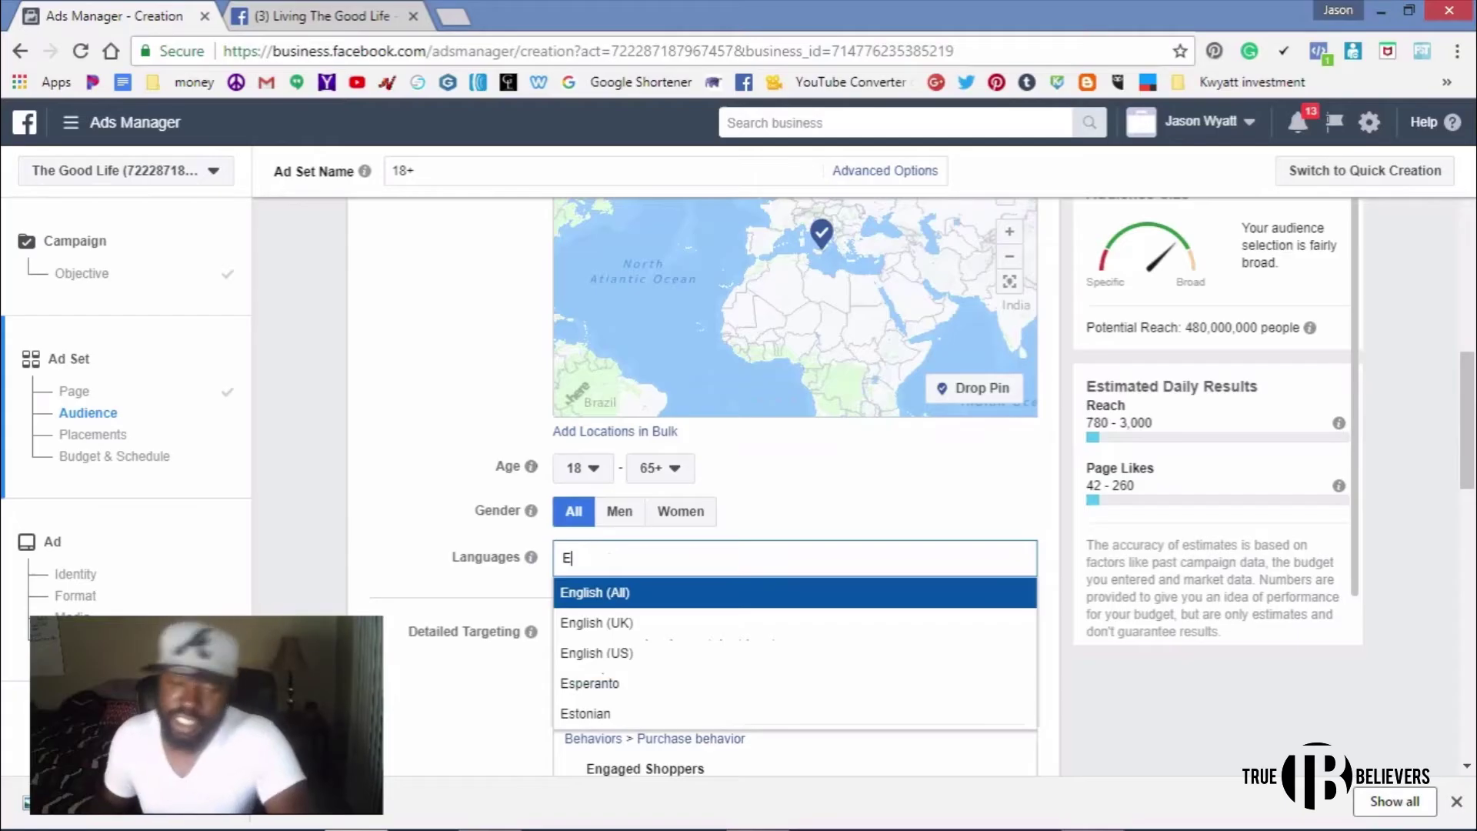
key("Return")
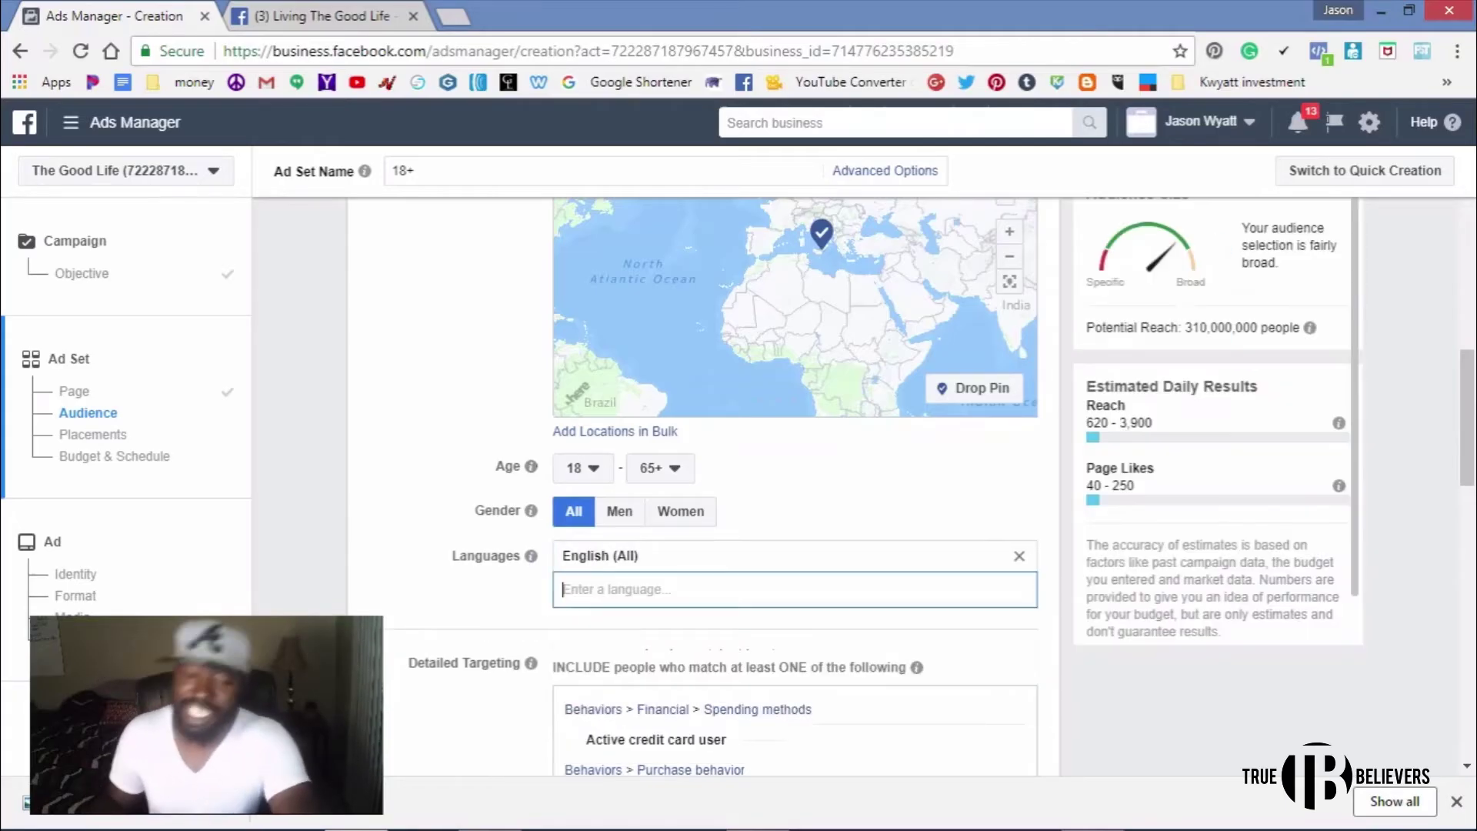
type("E")
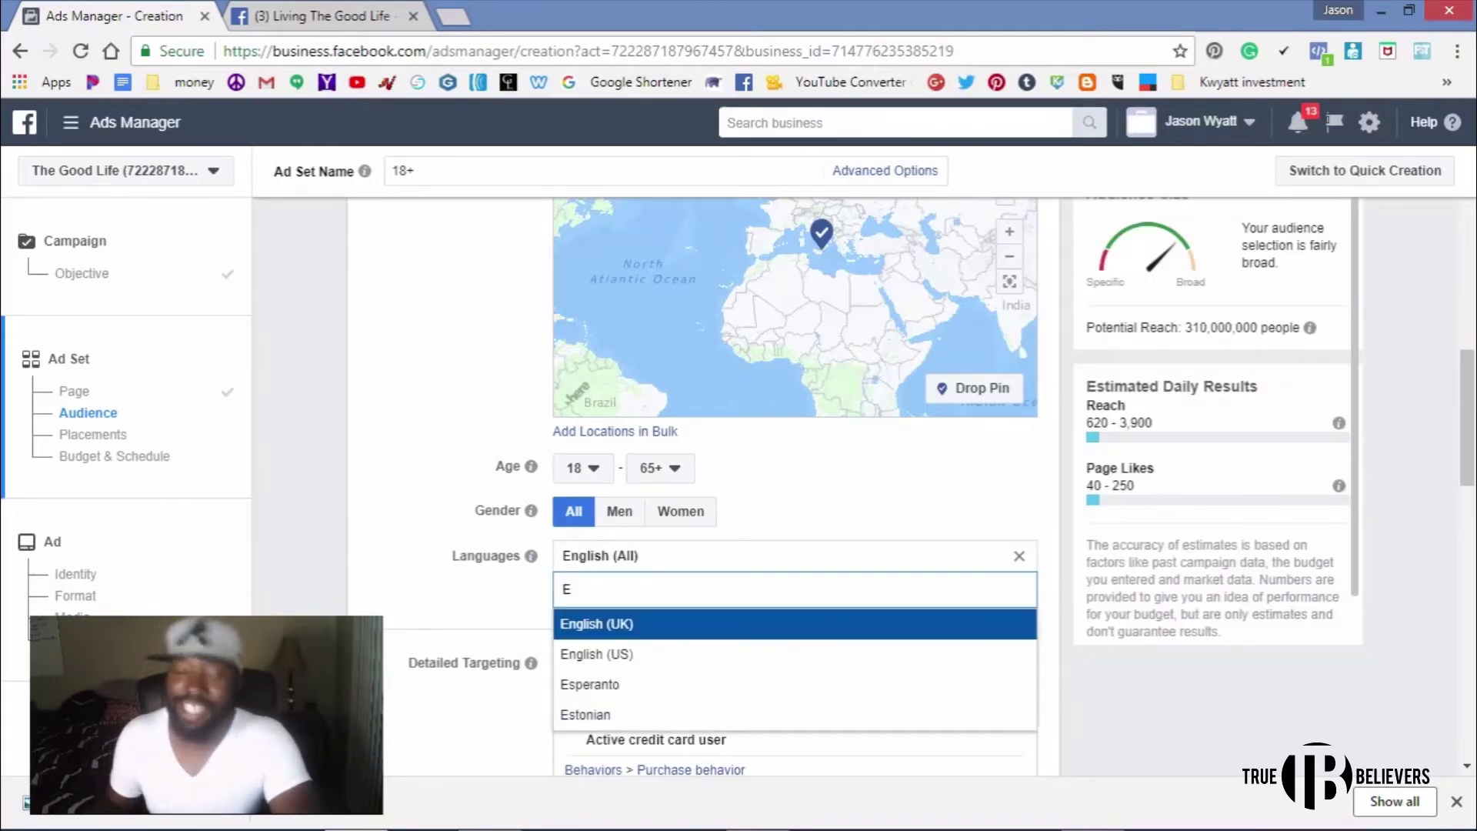
key("Return")
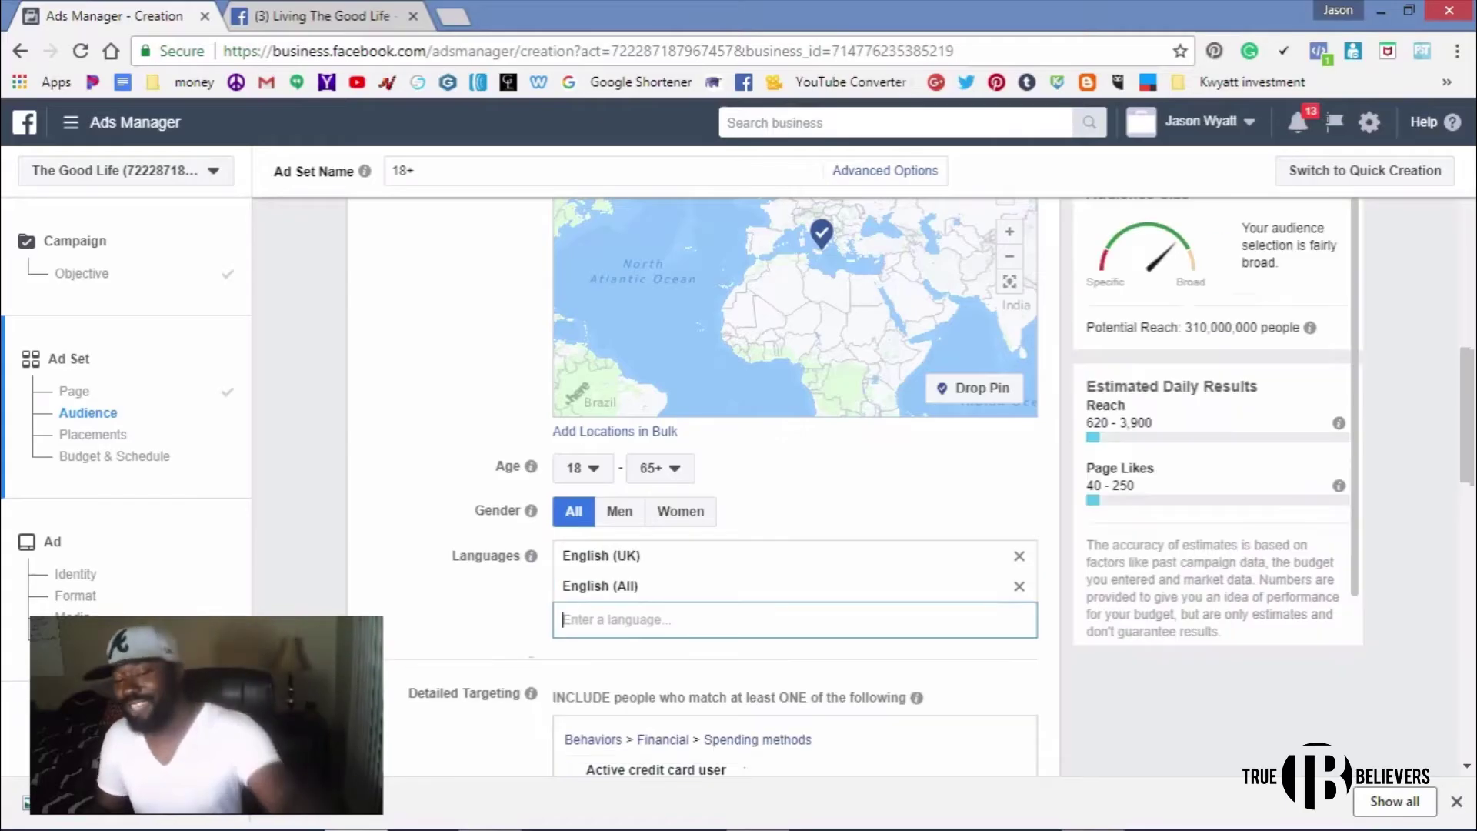
type("A")
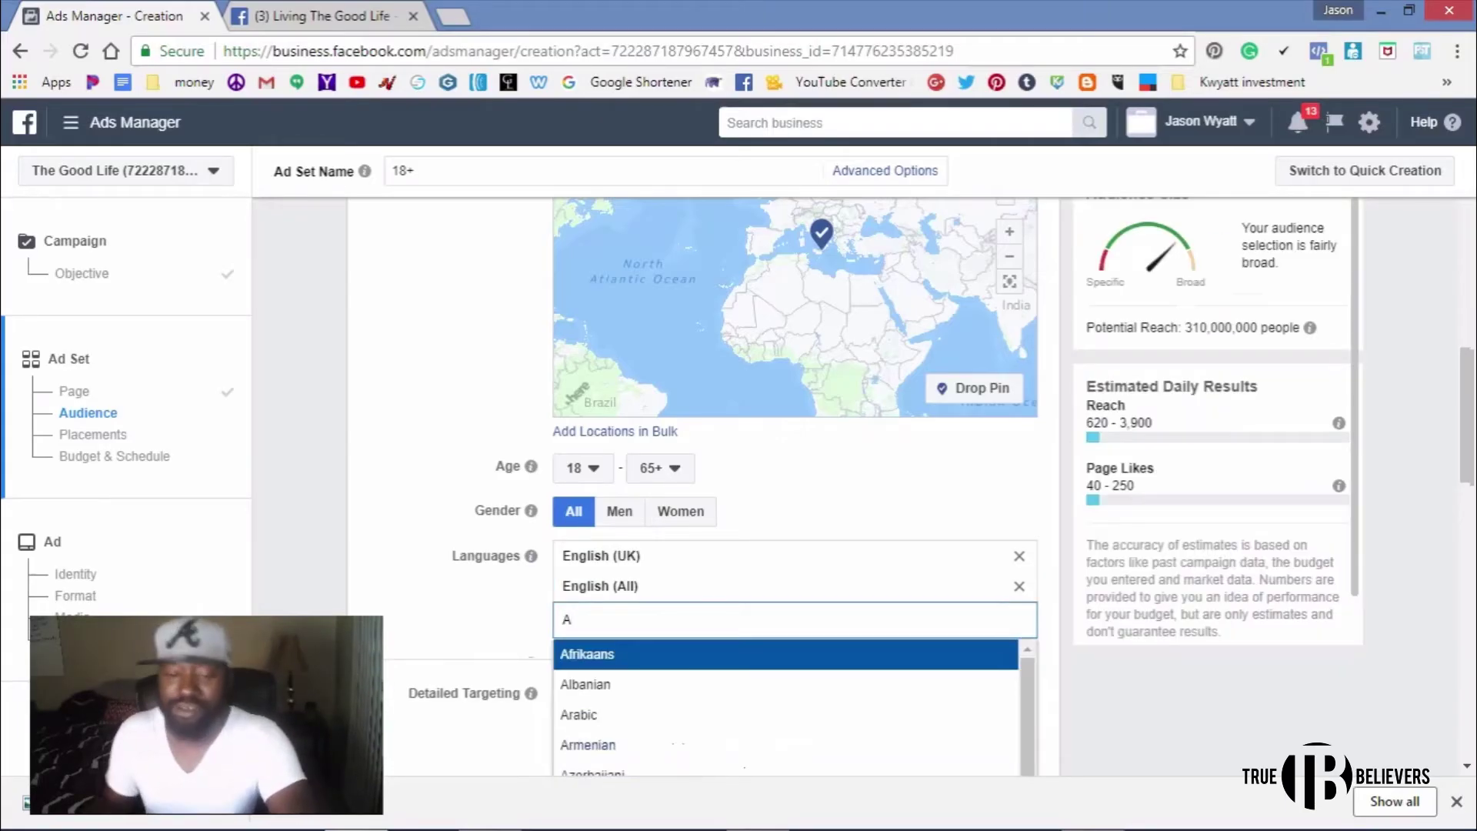
key("BackSpace")
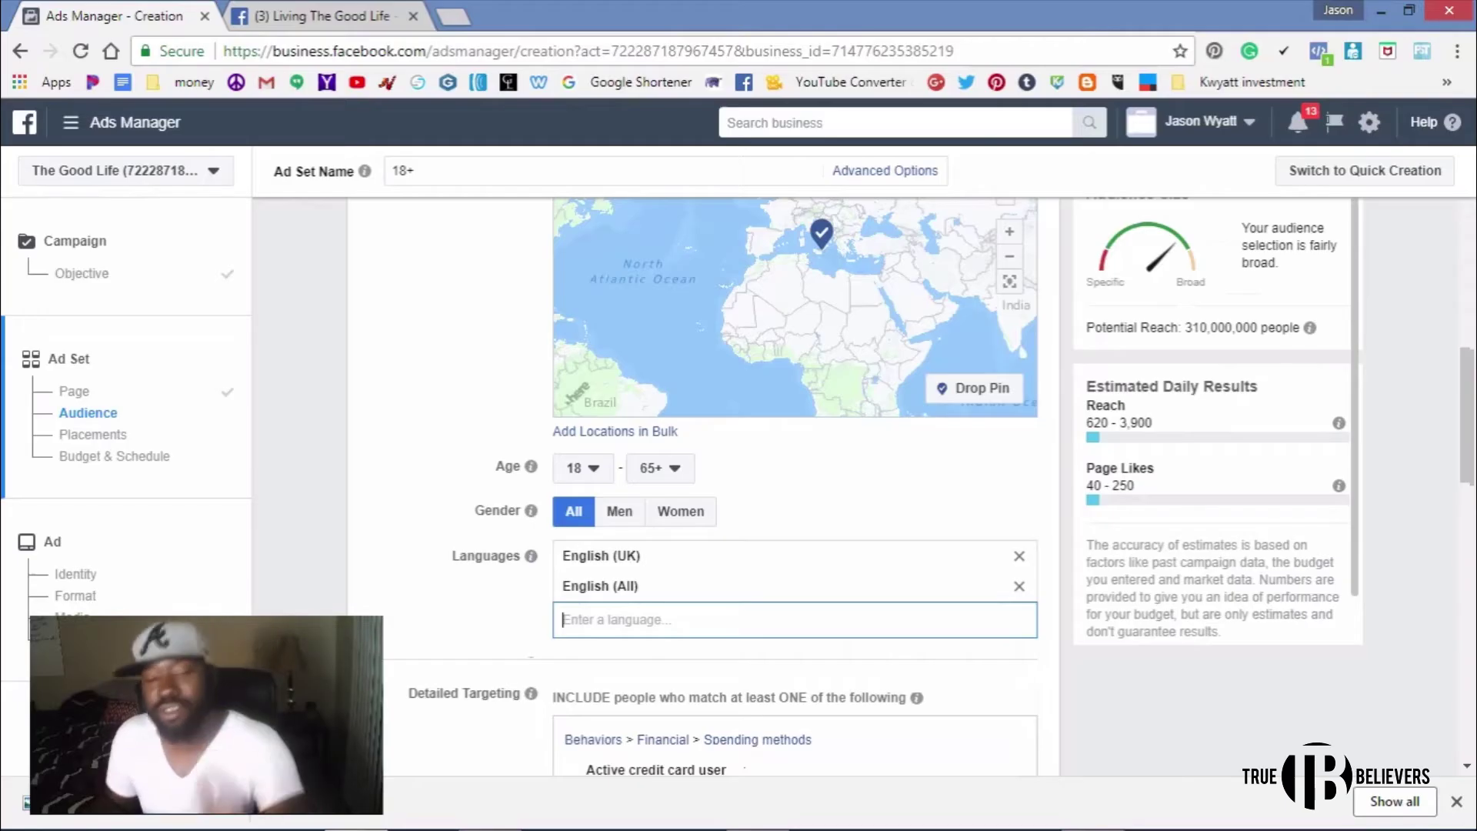
- Remove Active credit card user, Engaged Shoppers and Shop Online from the audience's detailed targeting
scroll(793, 554, "down", 2)
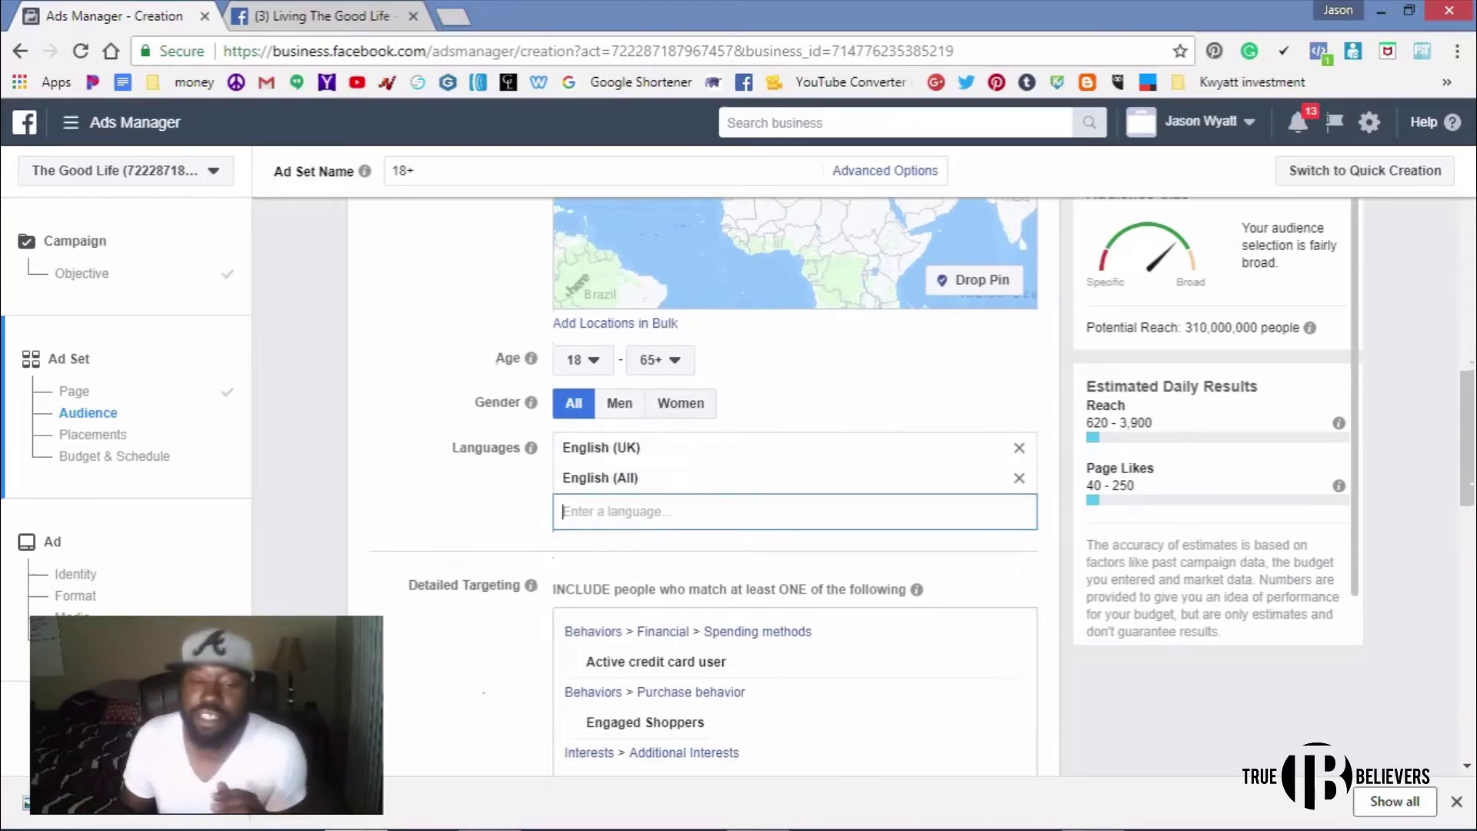
scroll(792, 554, "down", 1)
left_click(1007, 524)
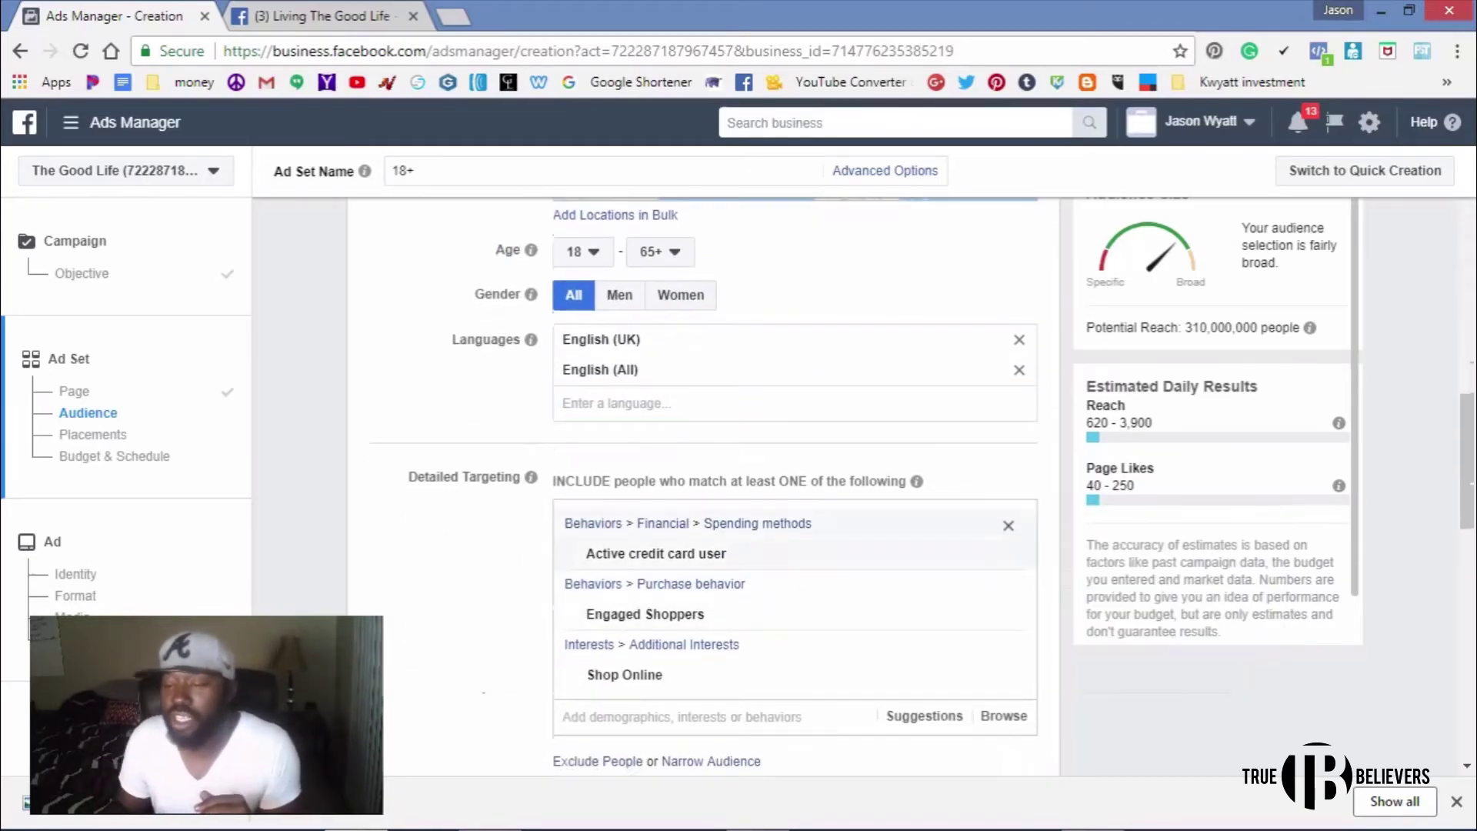
left_click(1015, 554)
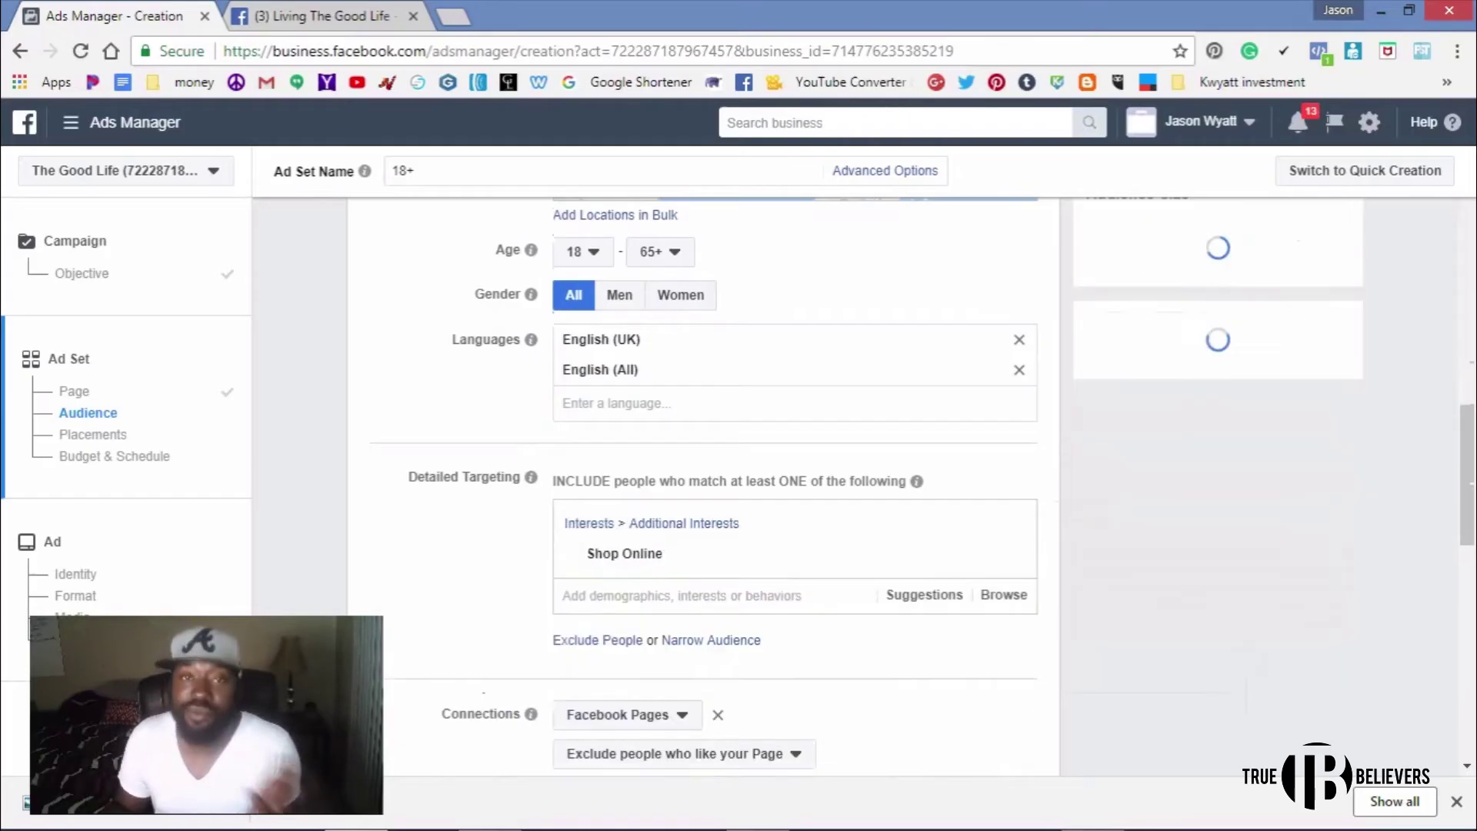
mouse_move(1008, 554)
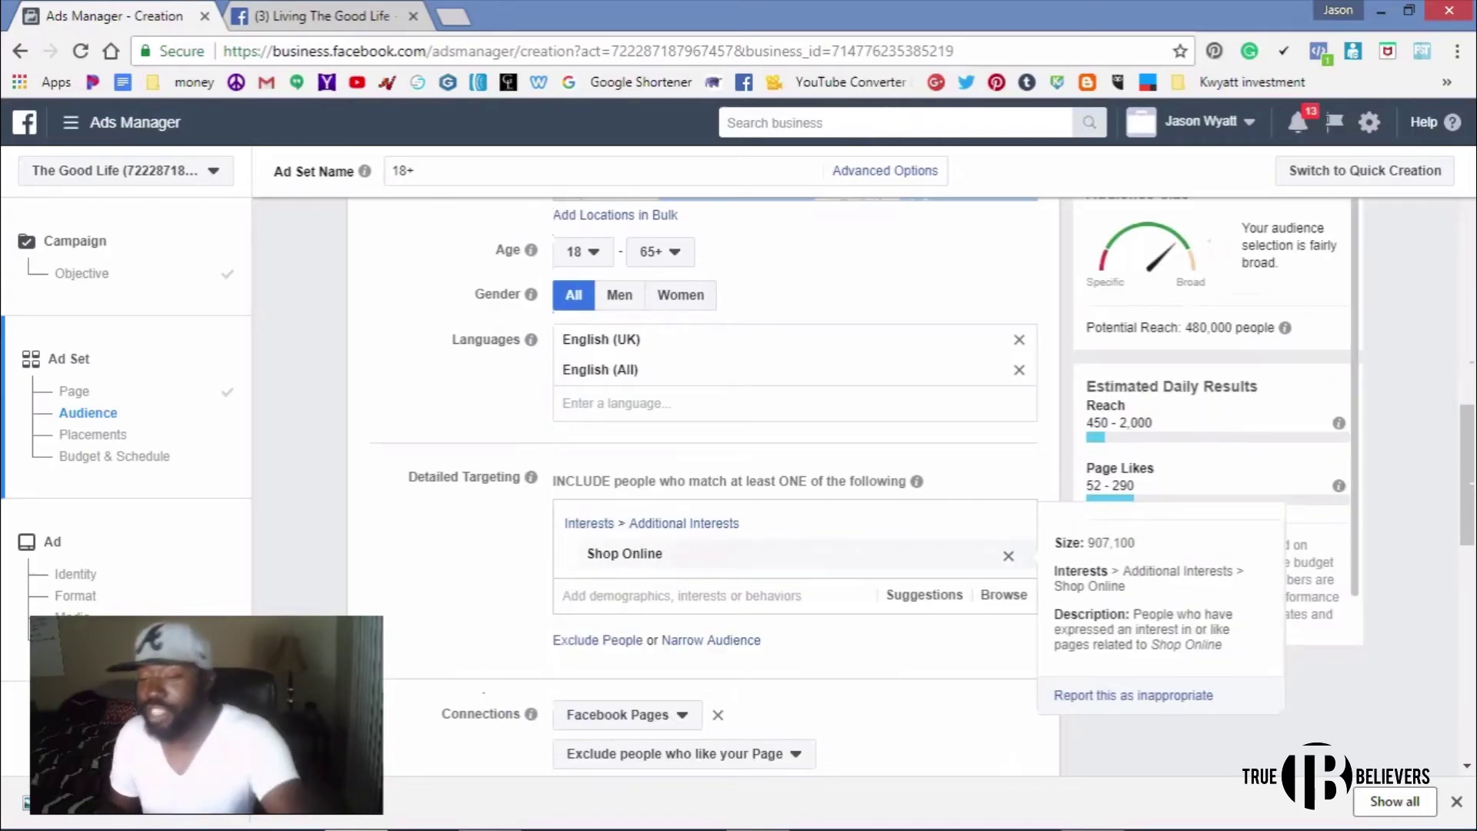
left_click(1007, 555)
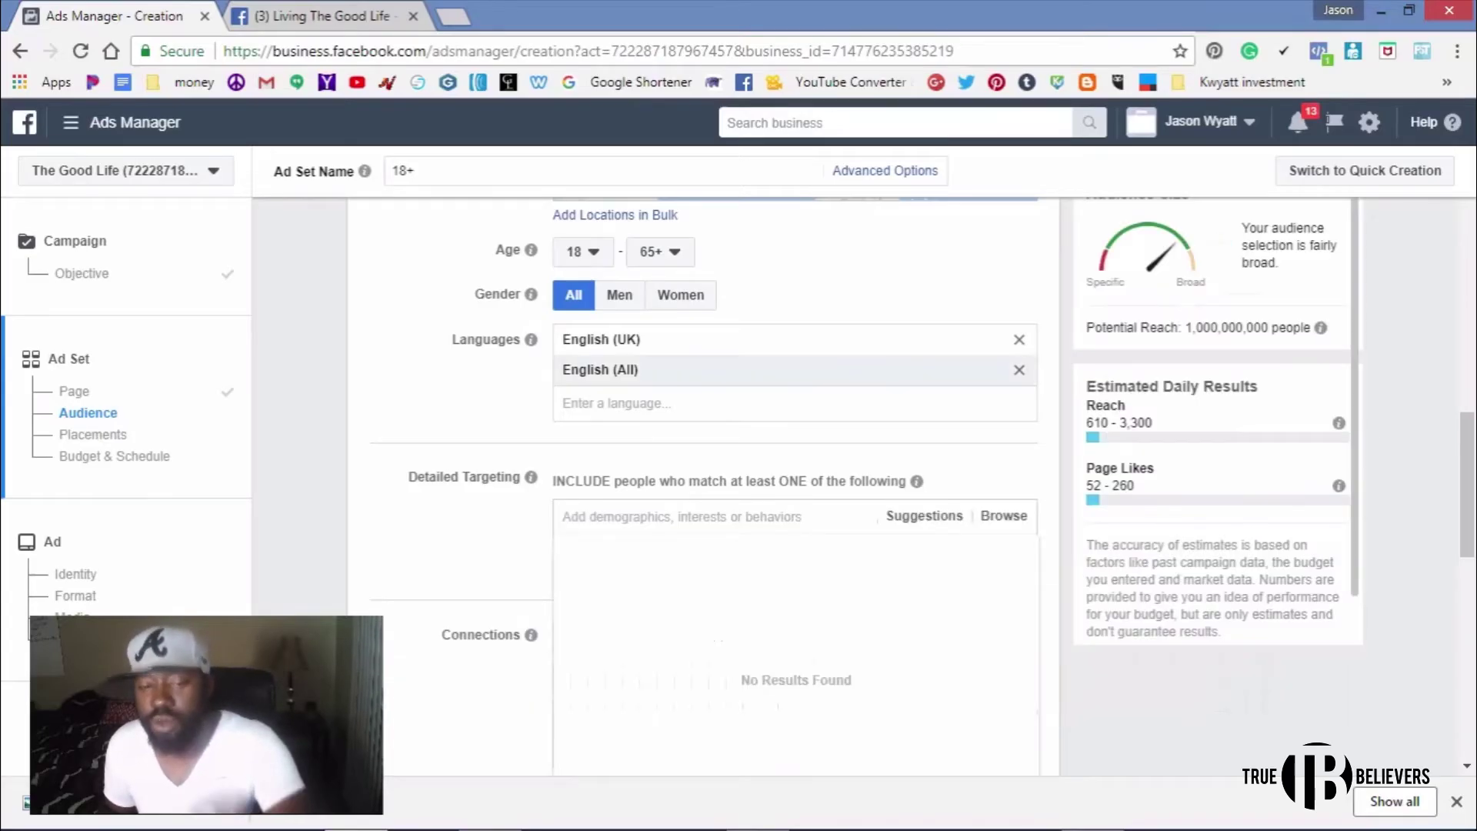
- Search the detailed targeting options for "Car", look through the suggestions, and clear the search
scroll(769, 462, "up", 2)
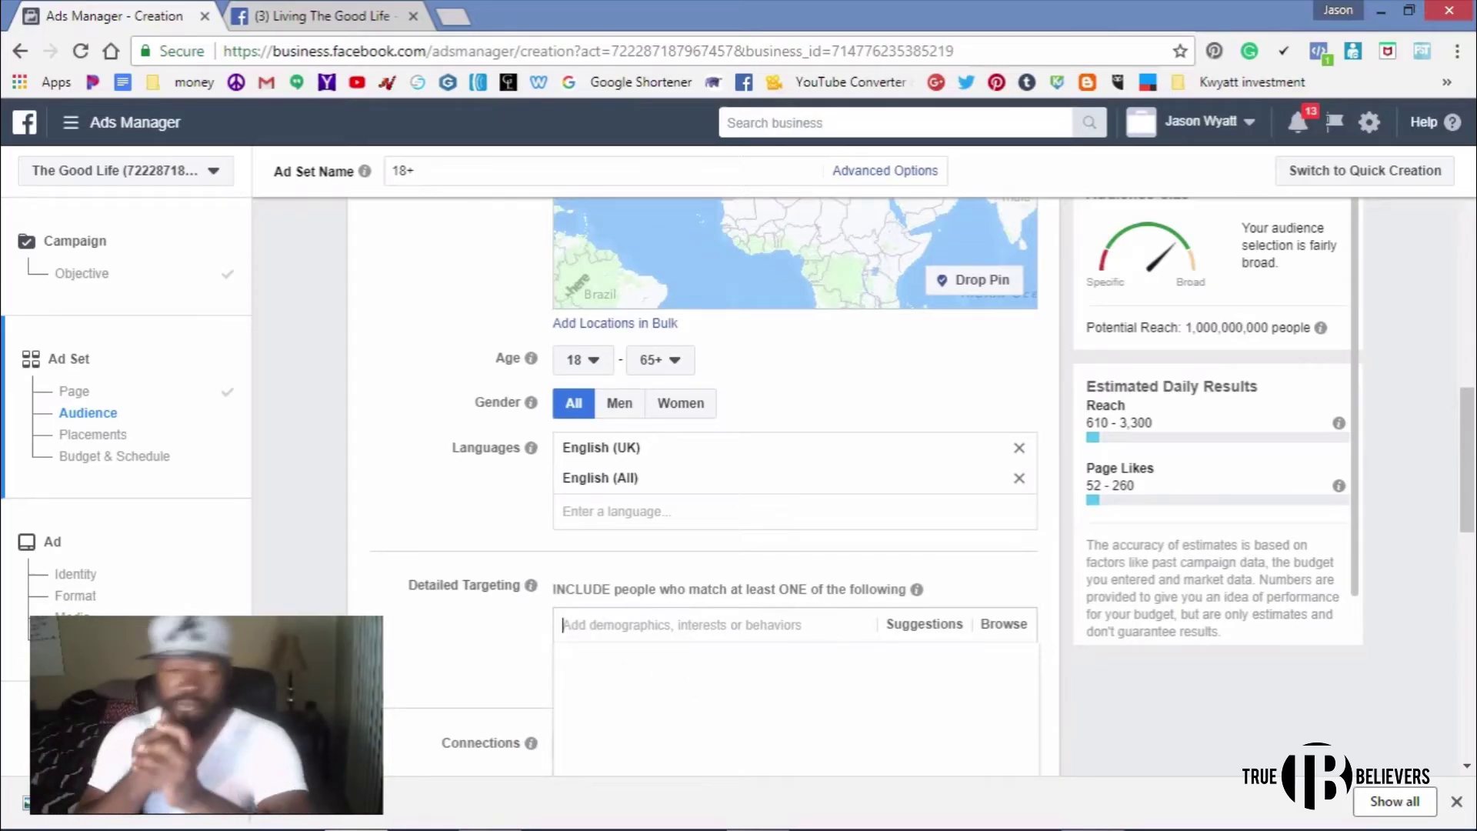
type("Car")
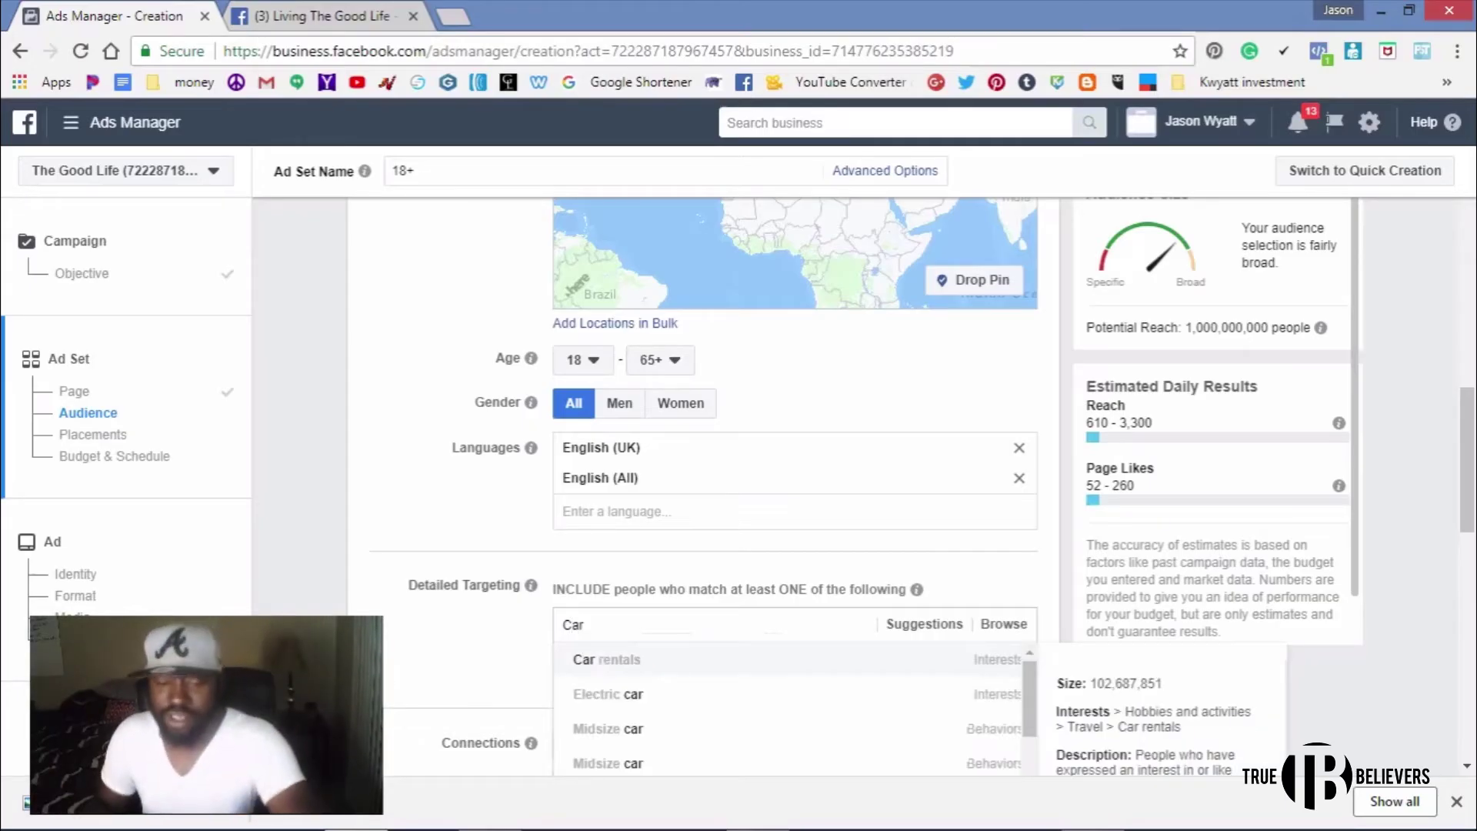
scroll(792, 707, "down", 3)
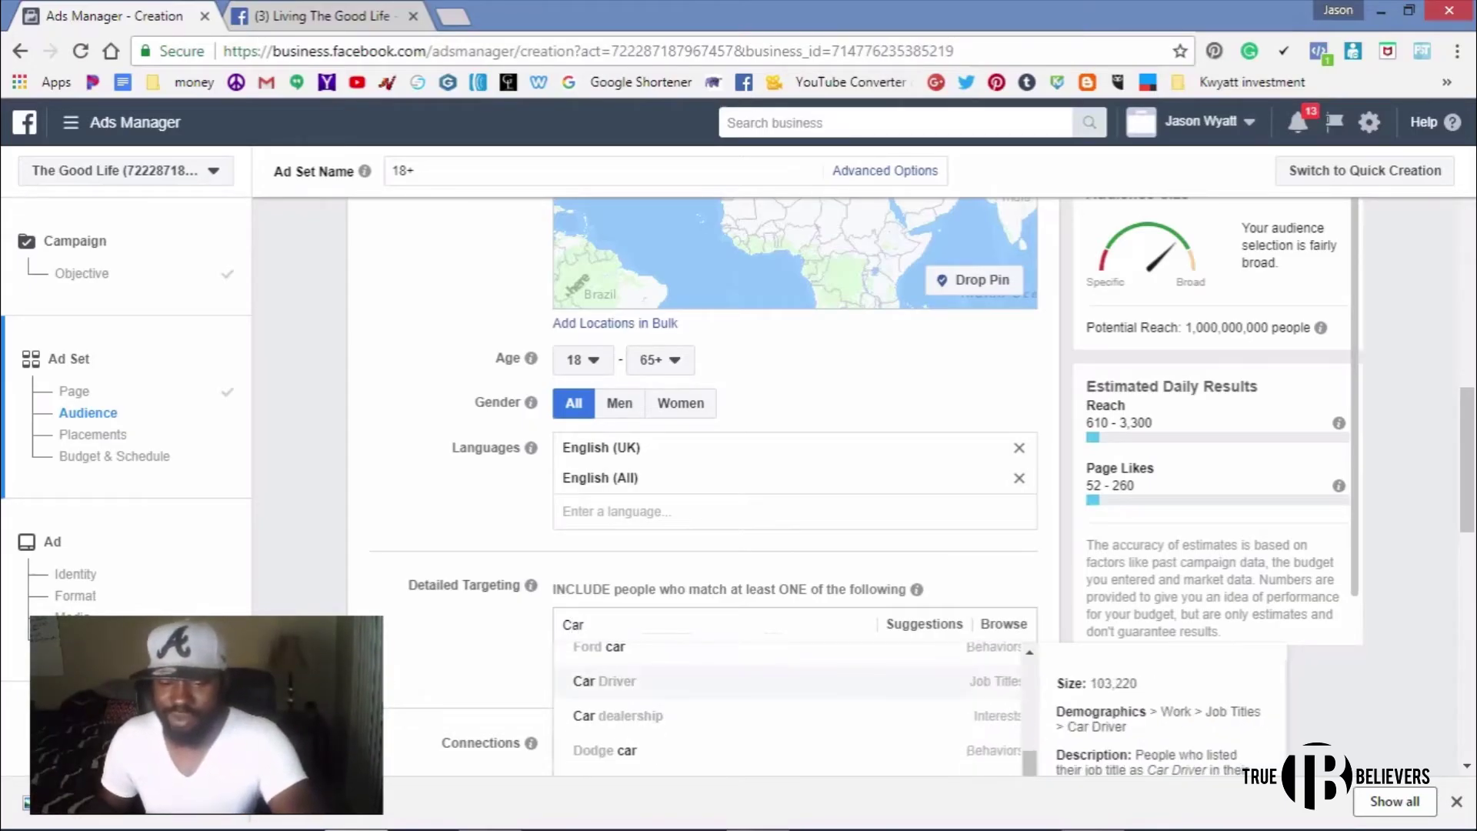
scroll(792, 707, "up", 3)
key("ctrl+a")
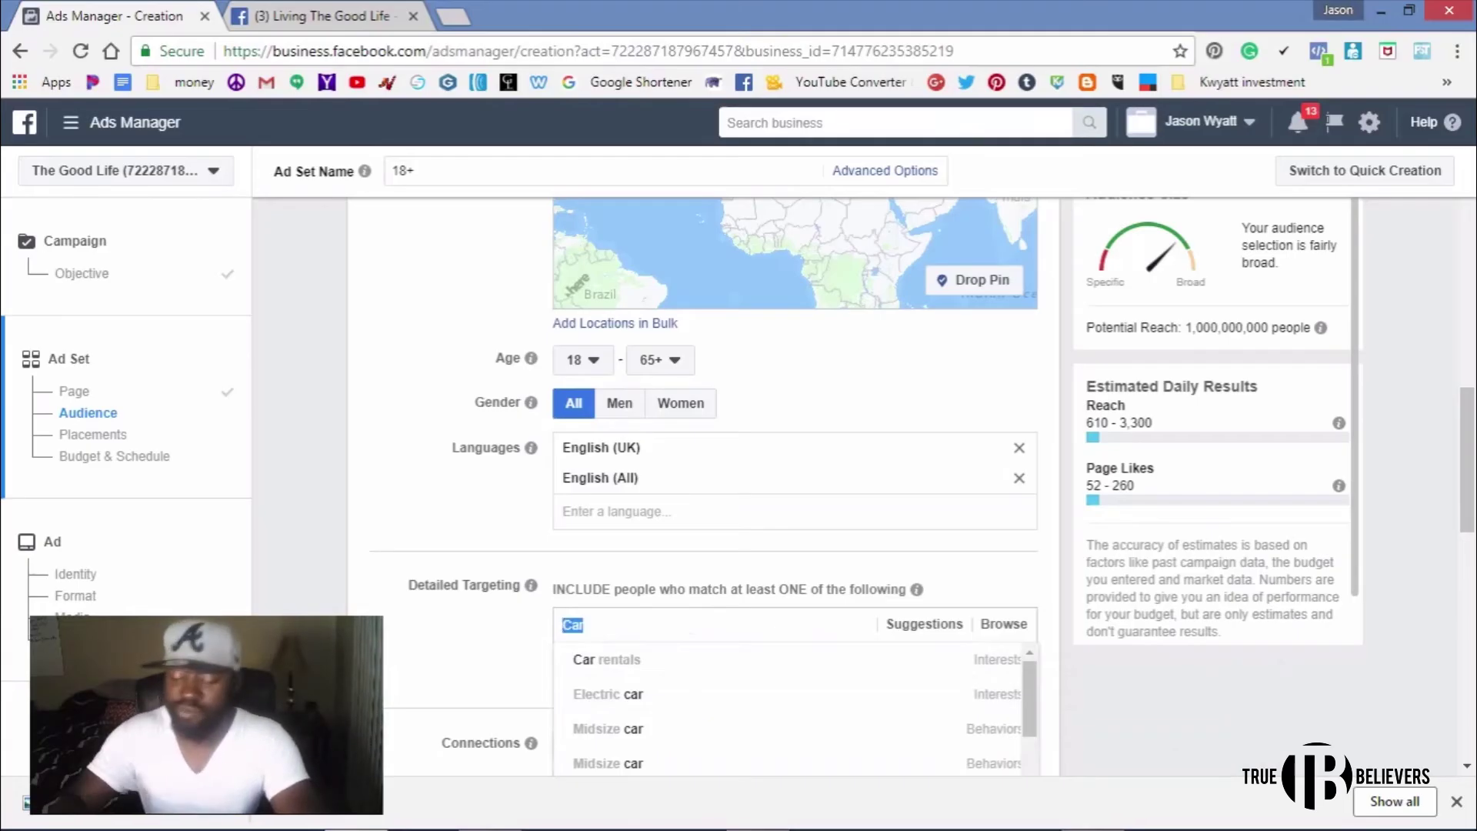
key("BackSpace")
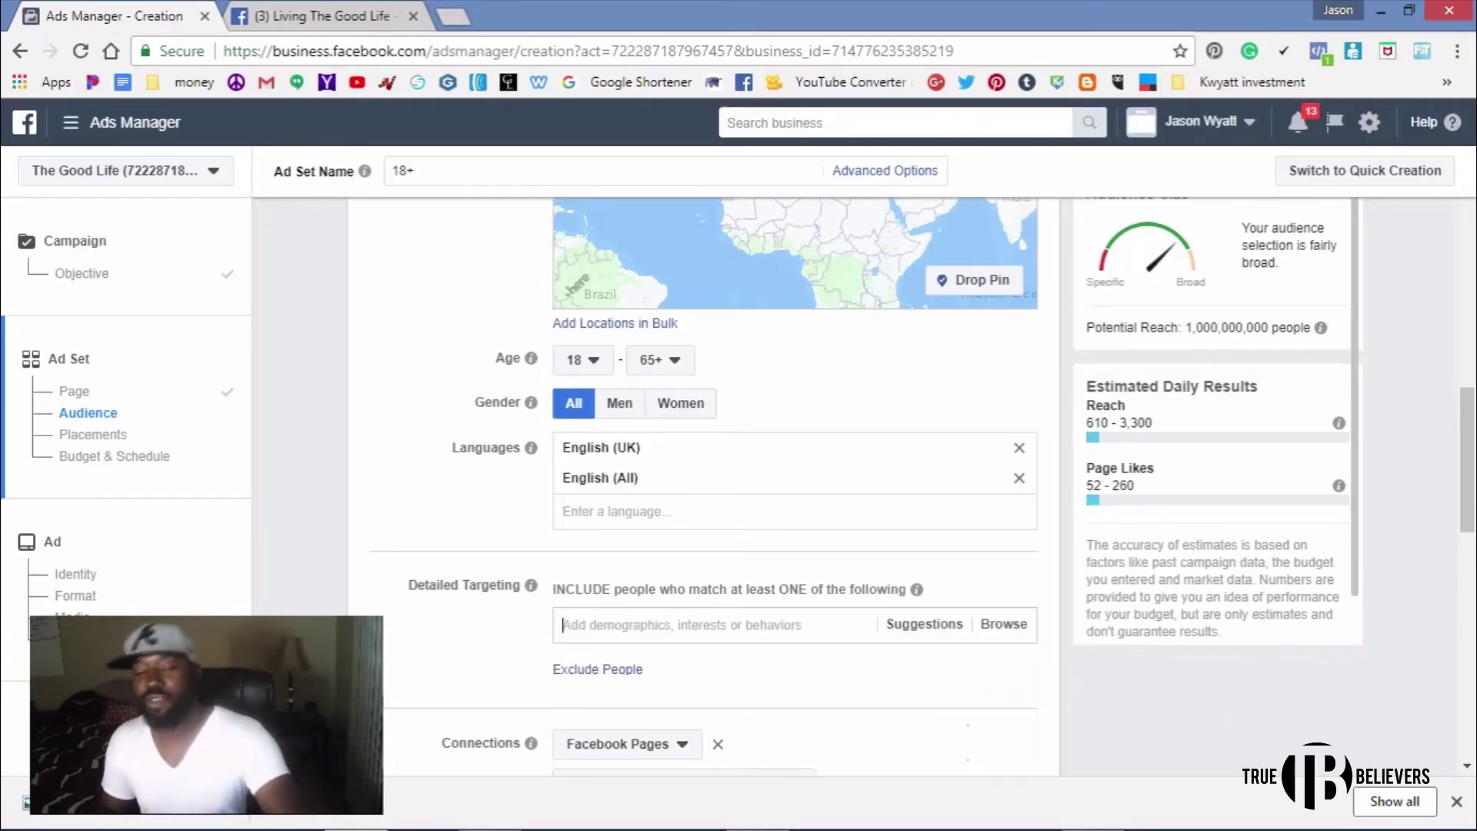
type("C")
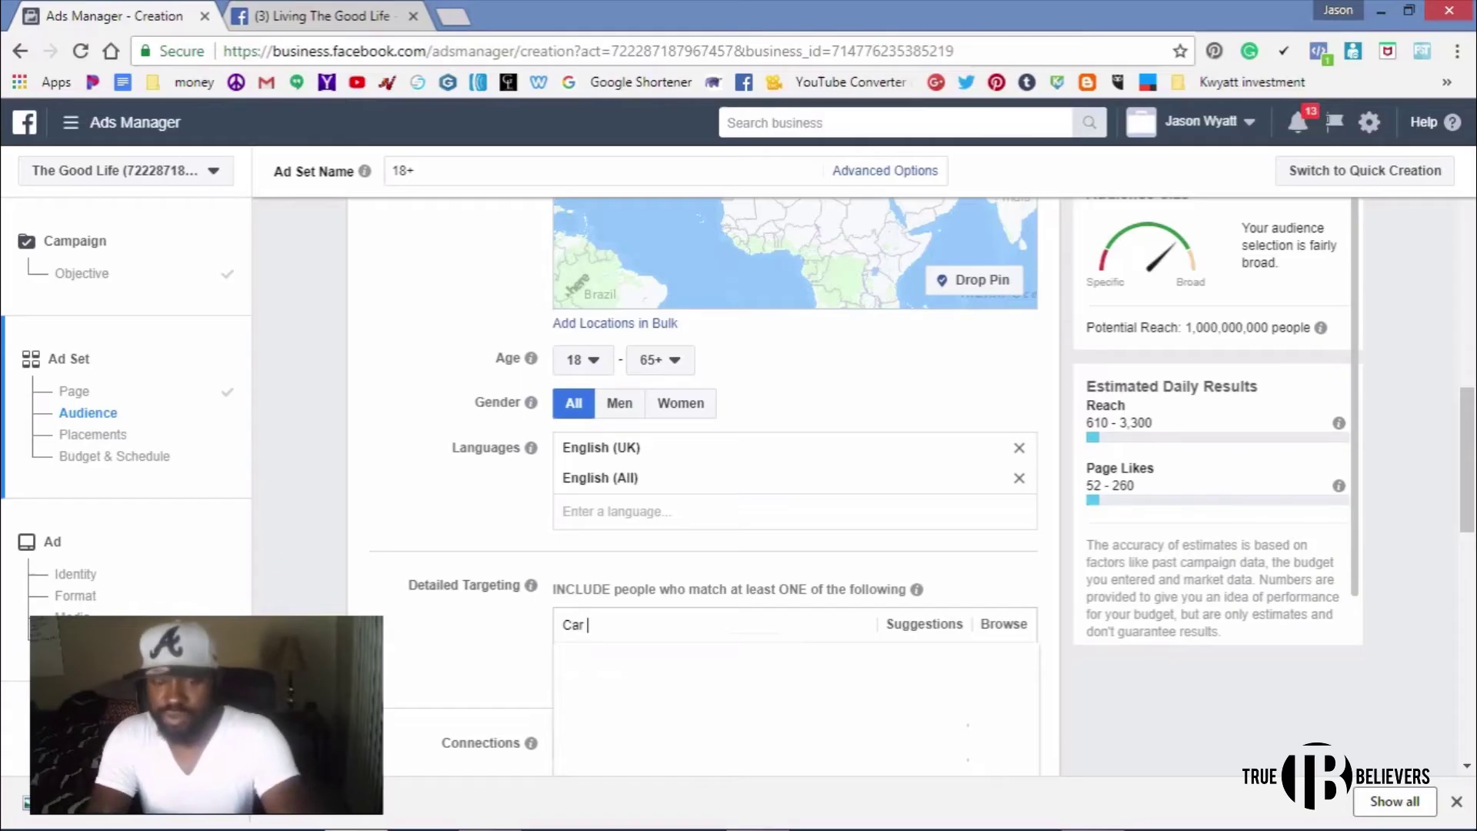
type("ar")
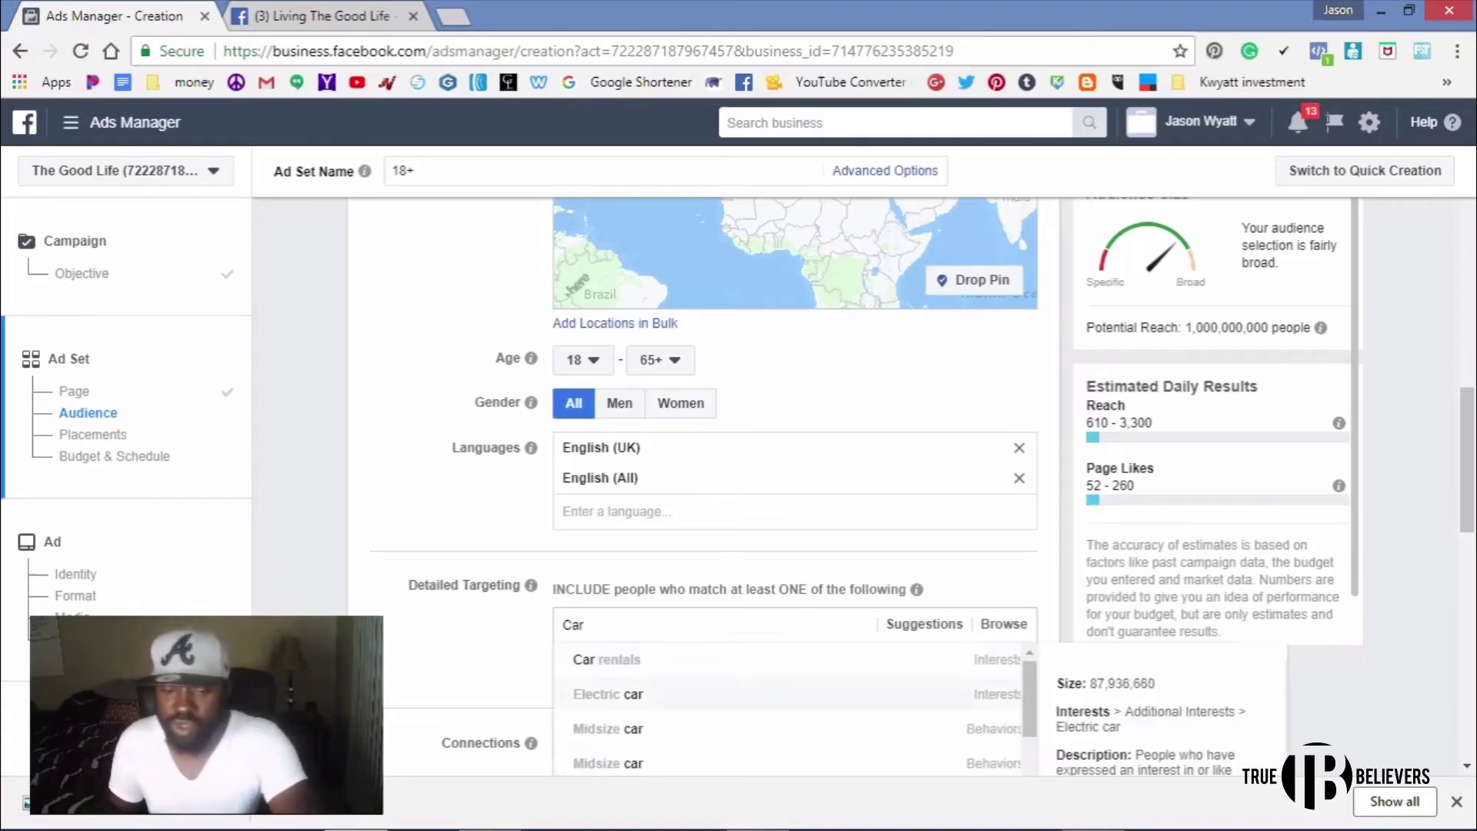
key("ctrl+a")
key("BackSpace")
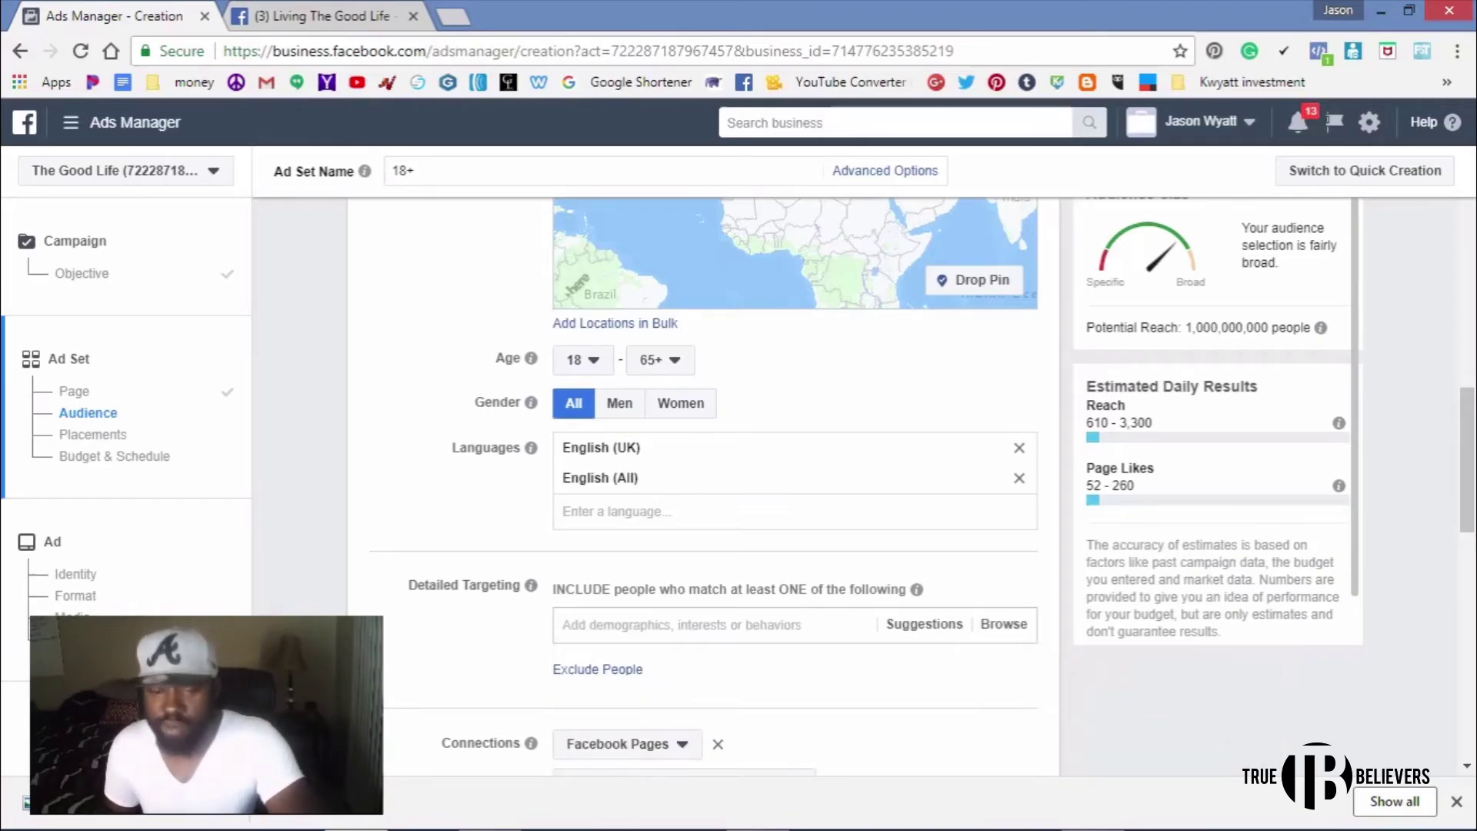
type("Car")
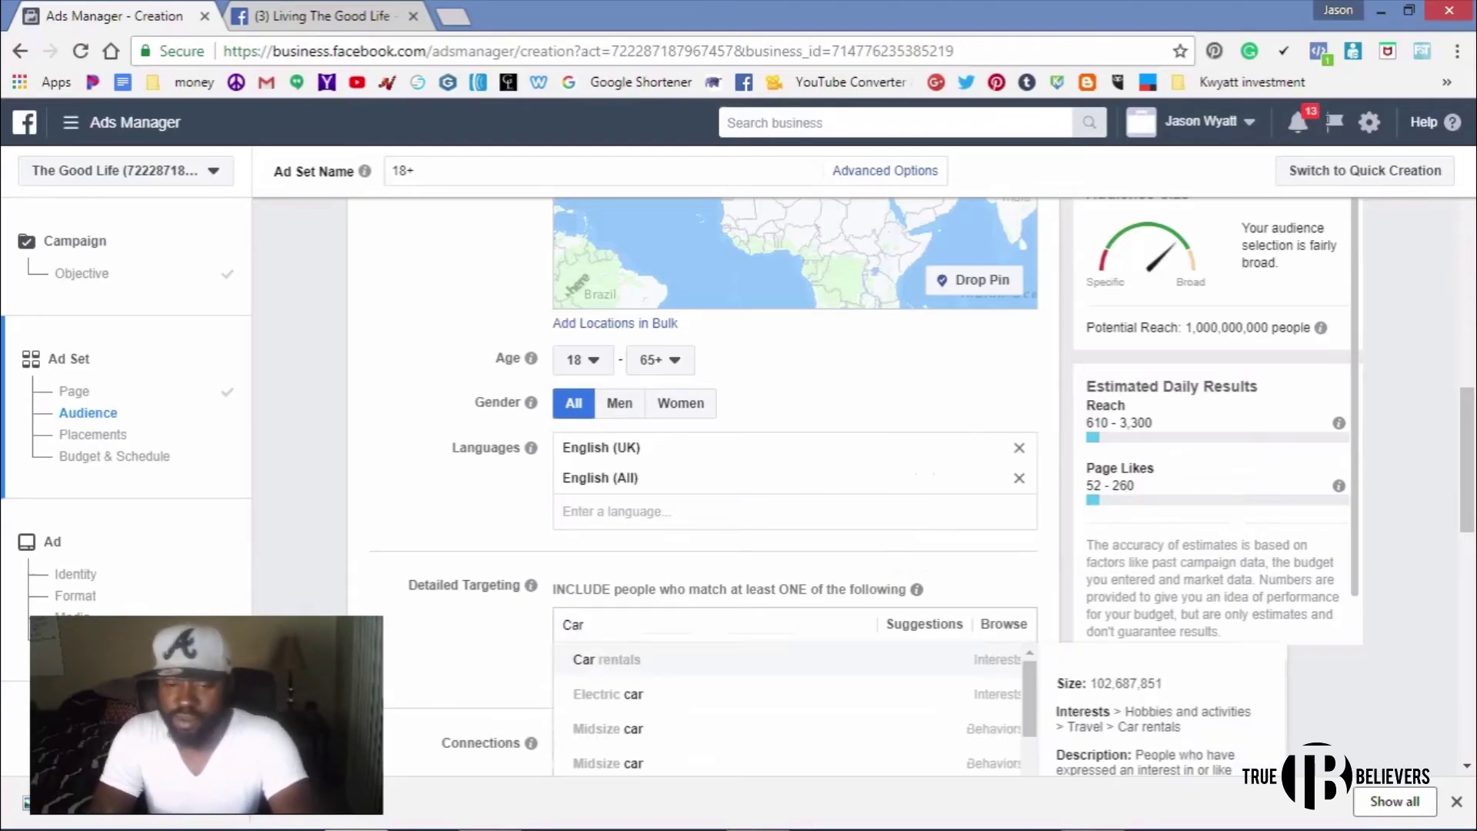
- Try Car rentals as a detailed targeting interest and remove it again
key("Return")
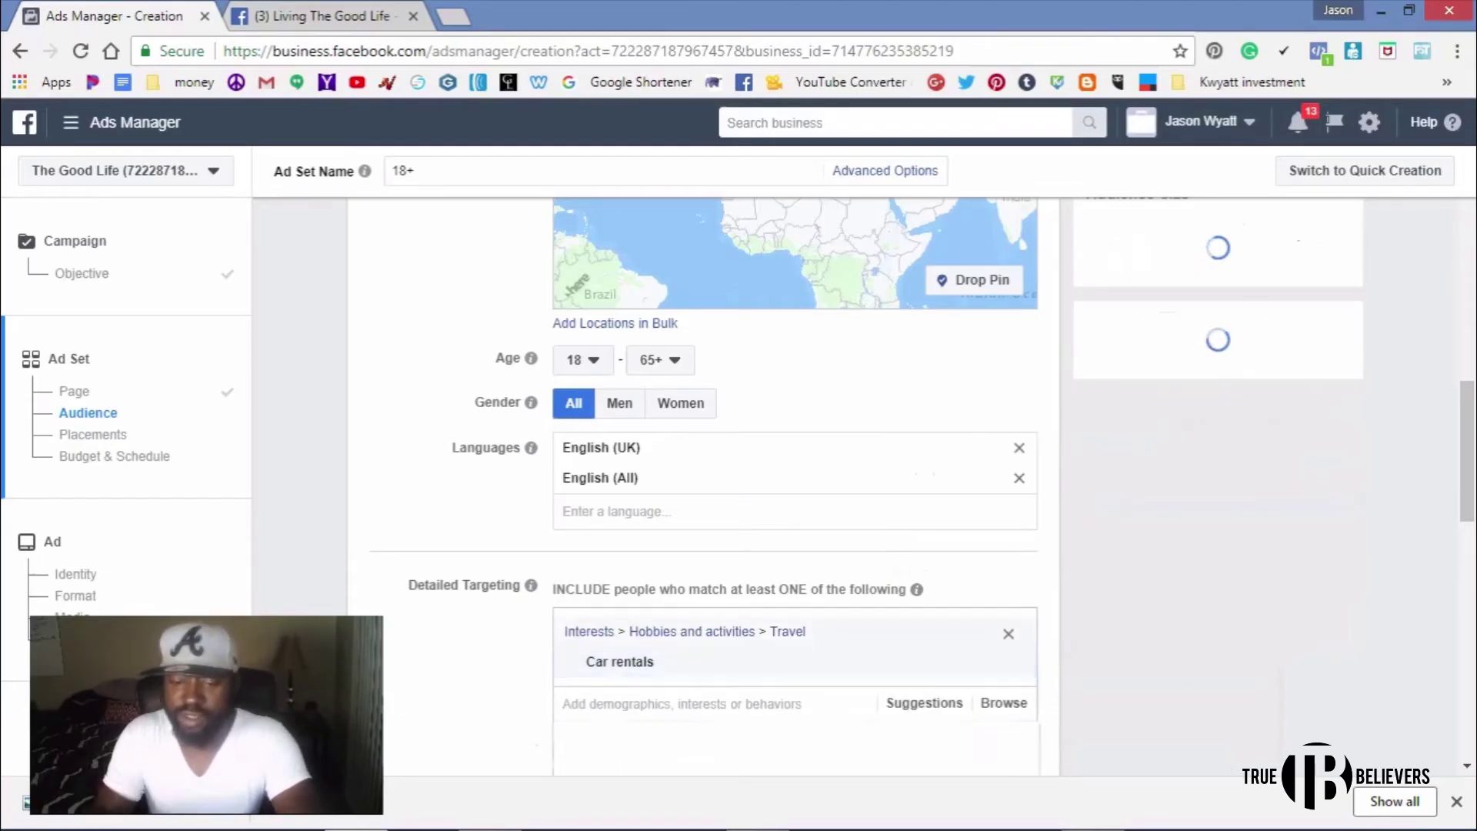
left_click(1008, 663)
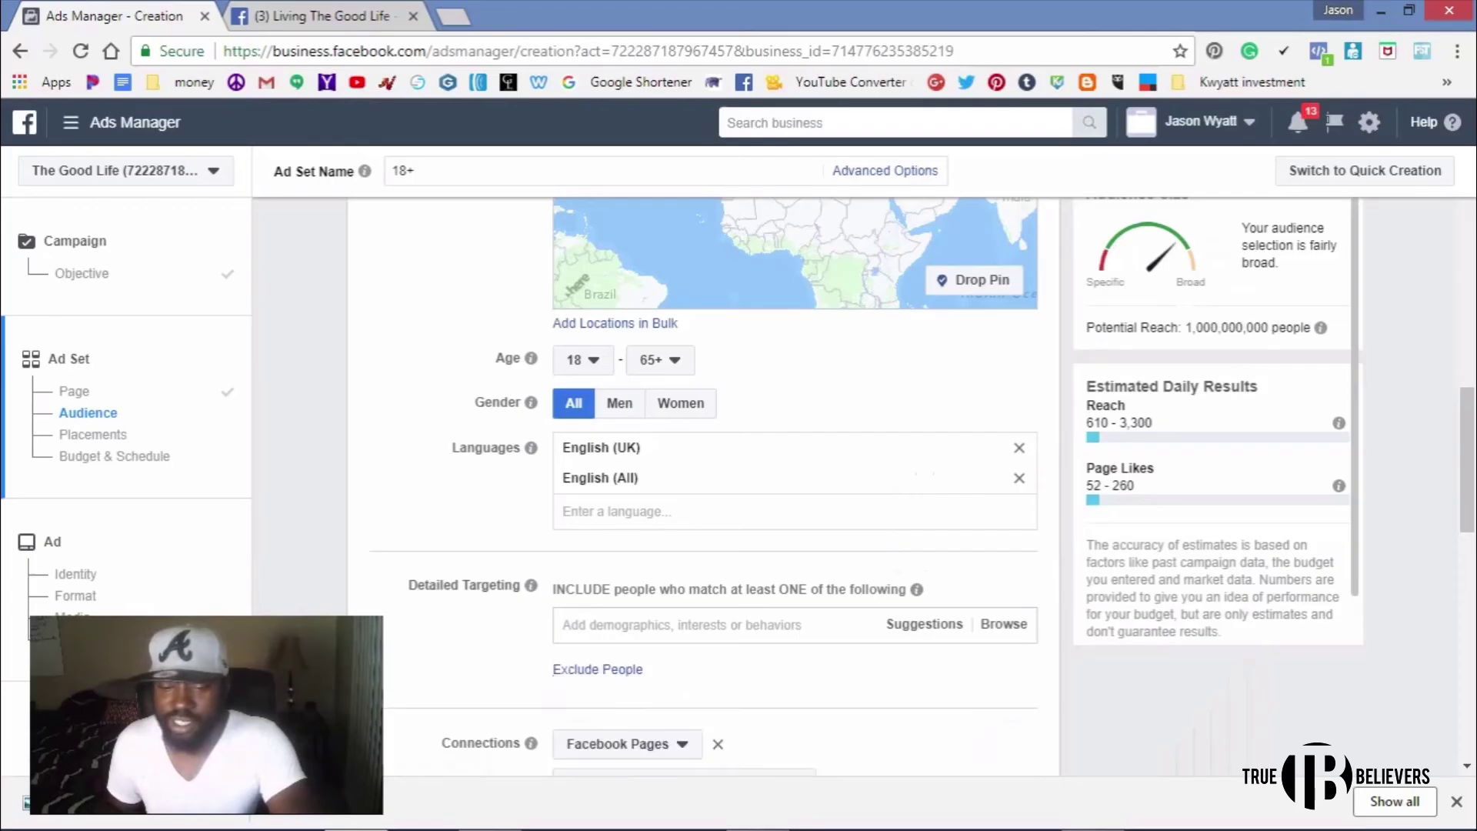
- Add Cars as a detailed targeting interest and review the audience's page connection settings
type("Cars")
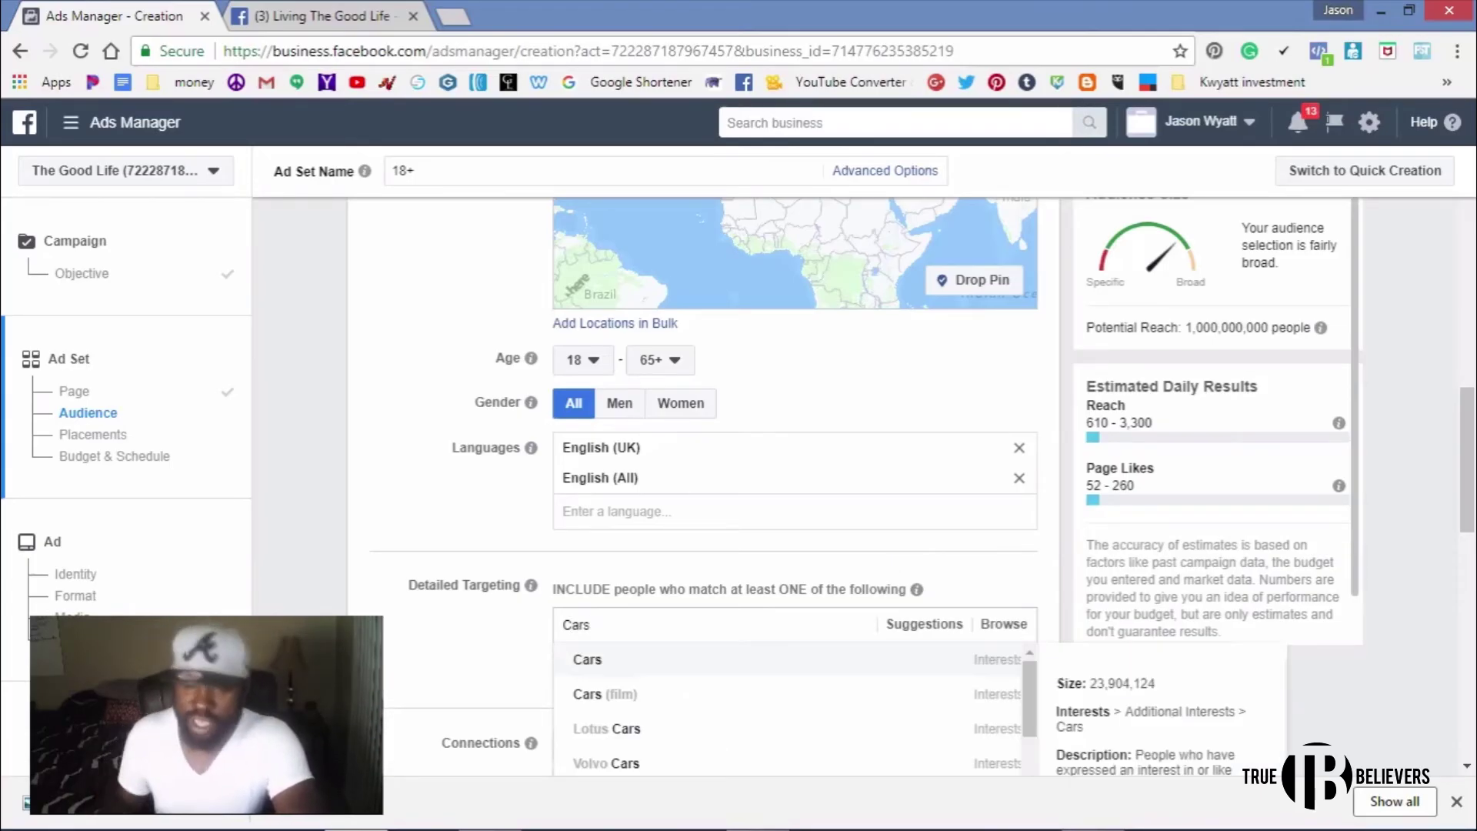
key("Return")
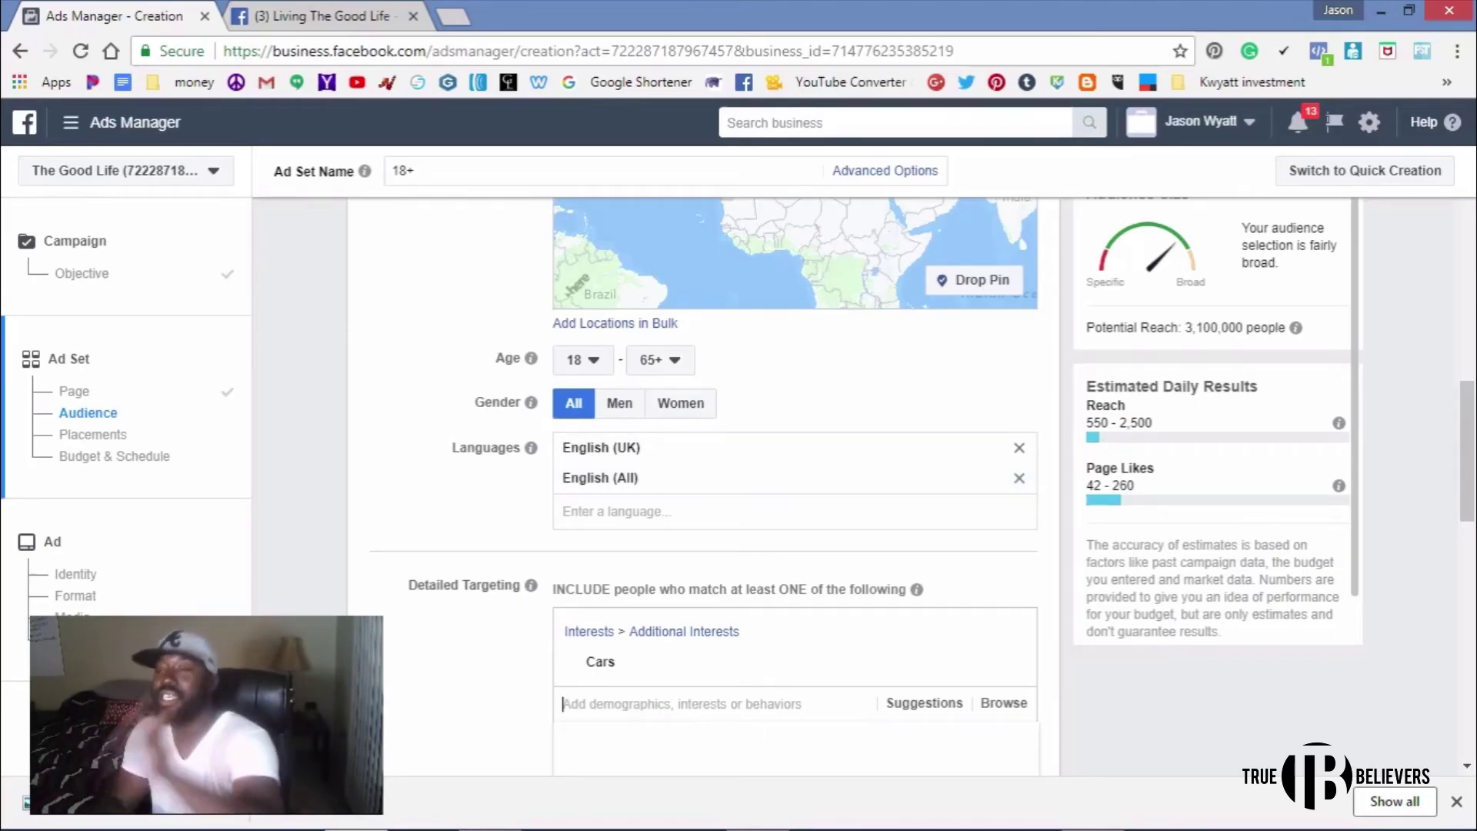
scroll(483, 589, "down", 2)
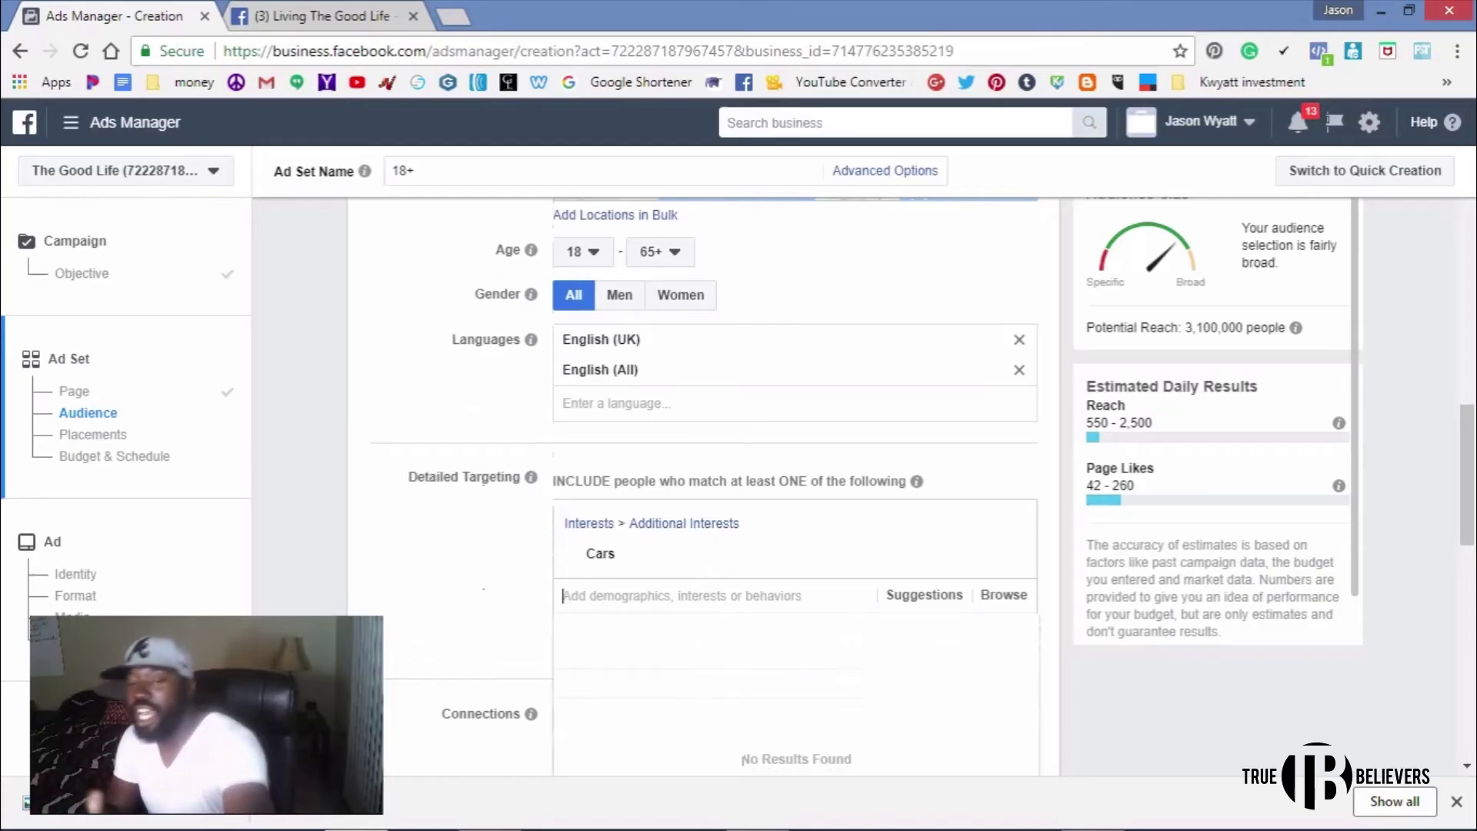
scroll(483, 588, "down", 3)
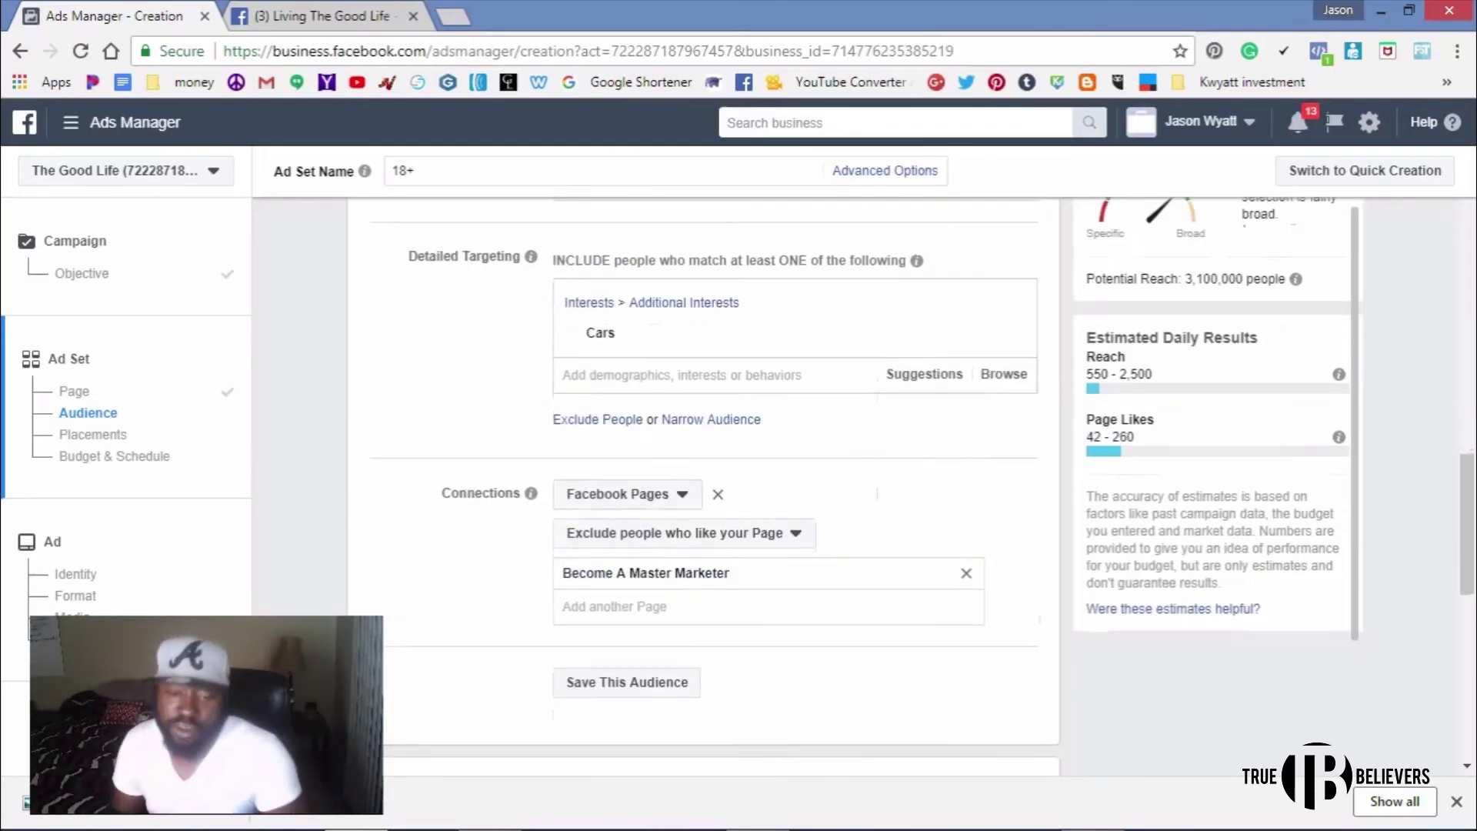
scroll(531, 492, "down", 1)
scroll(531, 493, "up", 1)
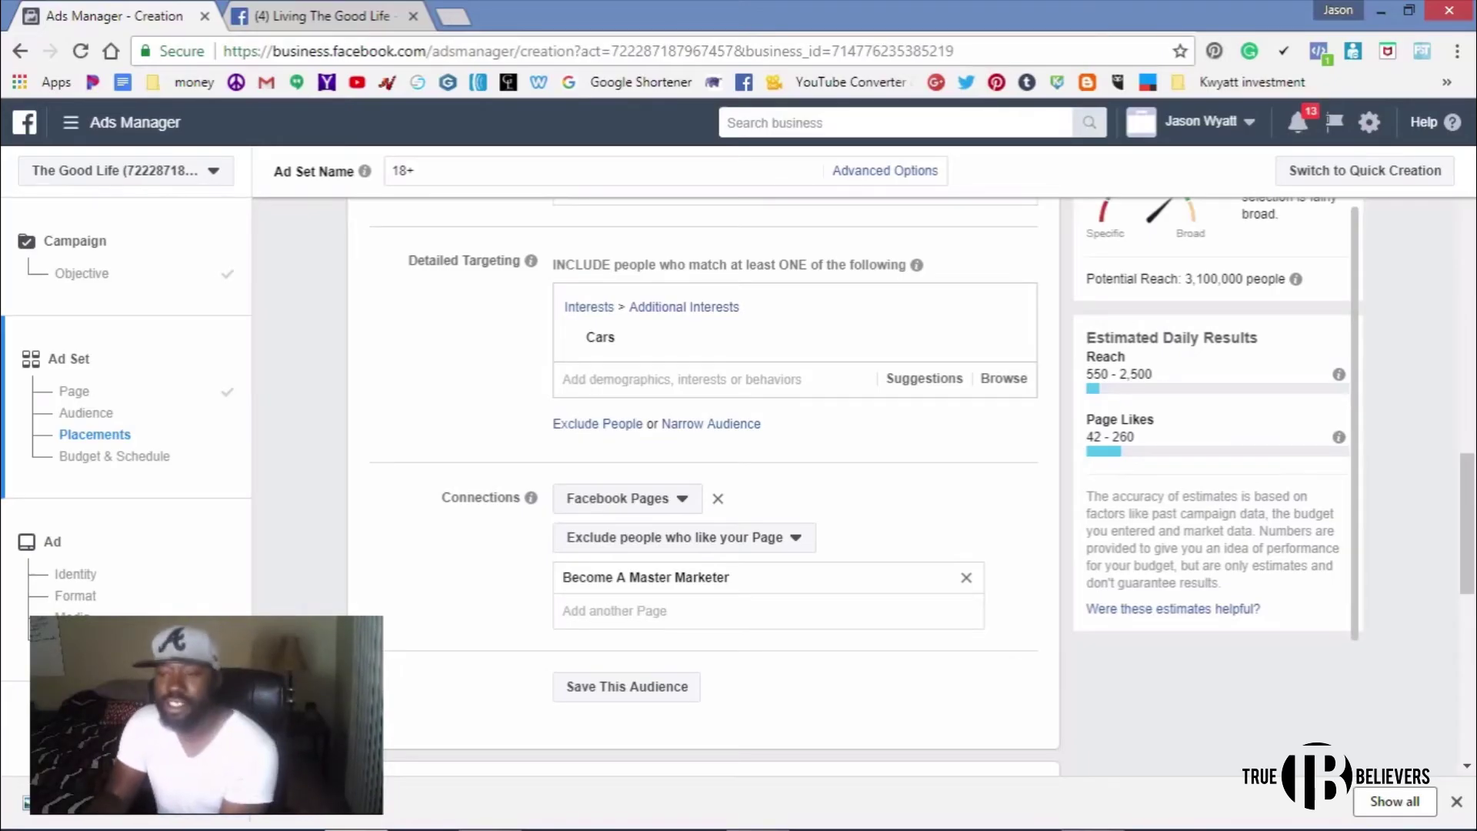
- Choose Edit Placements for the ad set and collapse the Facebook, Instagram, Audience Network and Messenger platform groups
mouse_move(792, 338)
scroll(704, 462, "down", 1)
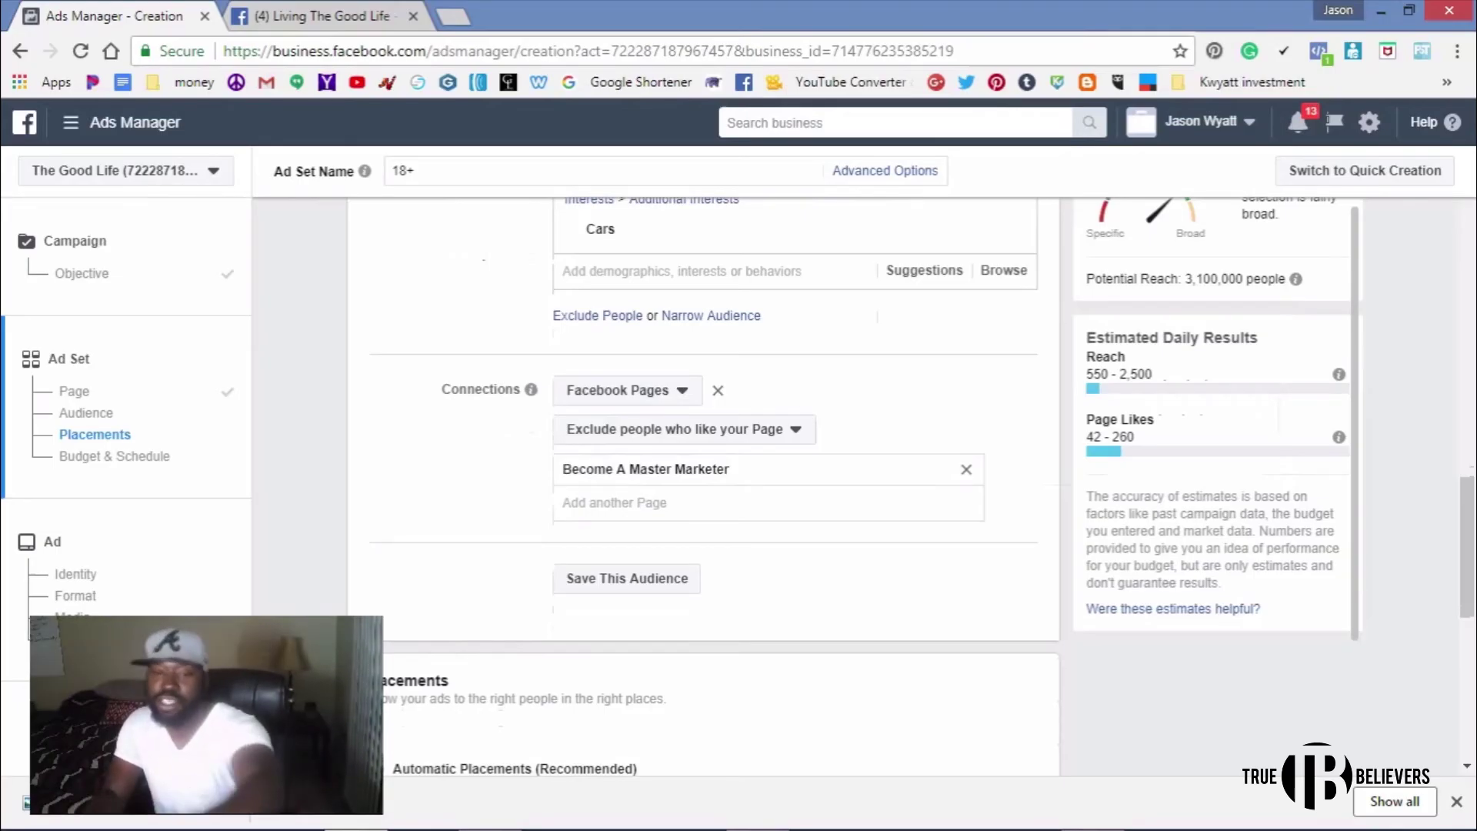
scroll(704, 462, "down", 5)
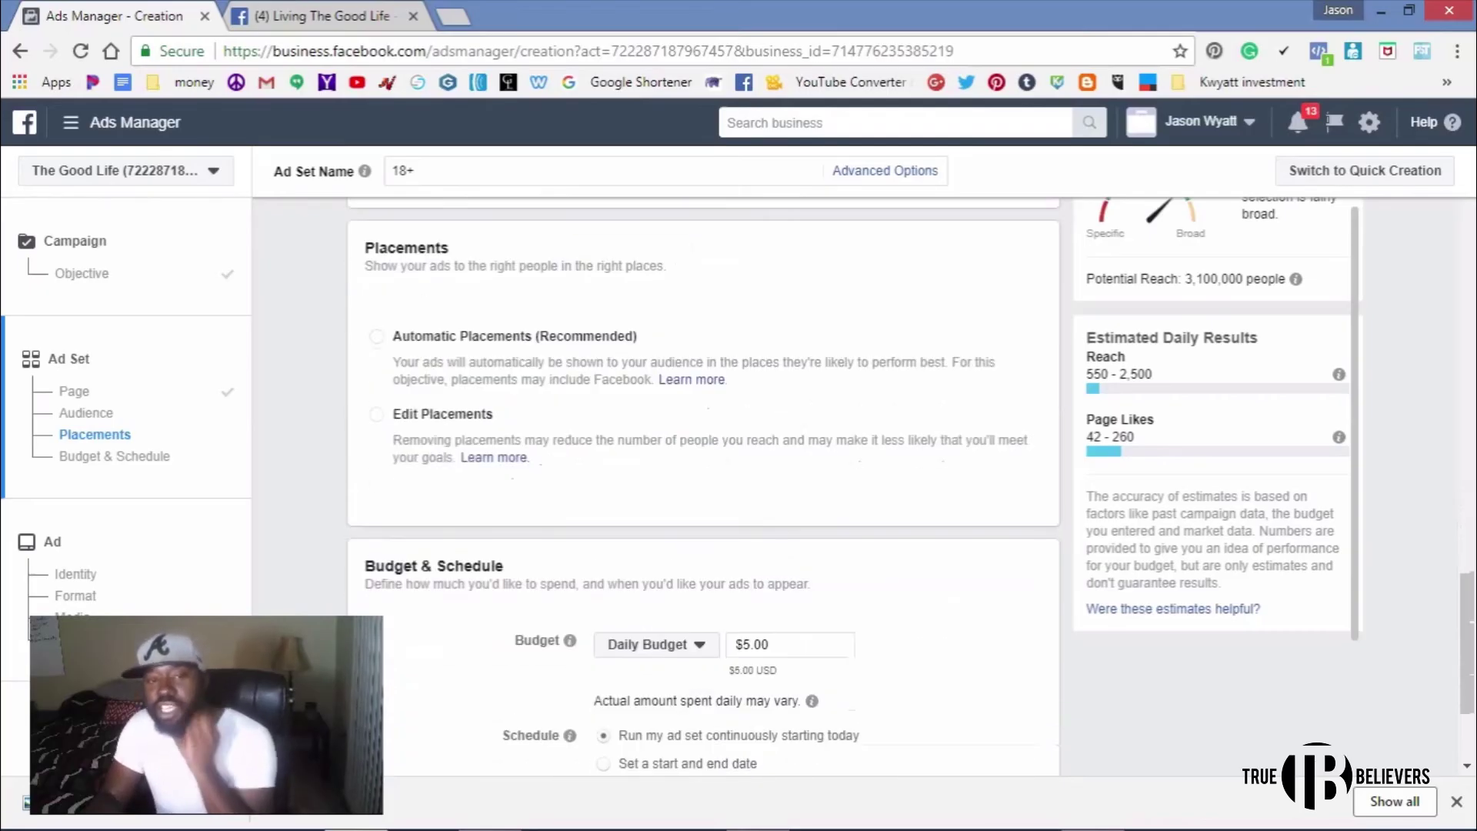
left_click(376, 413)
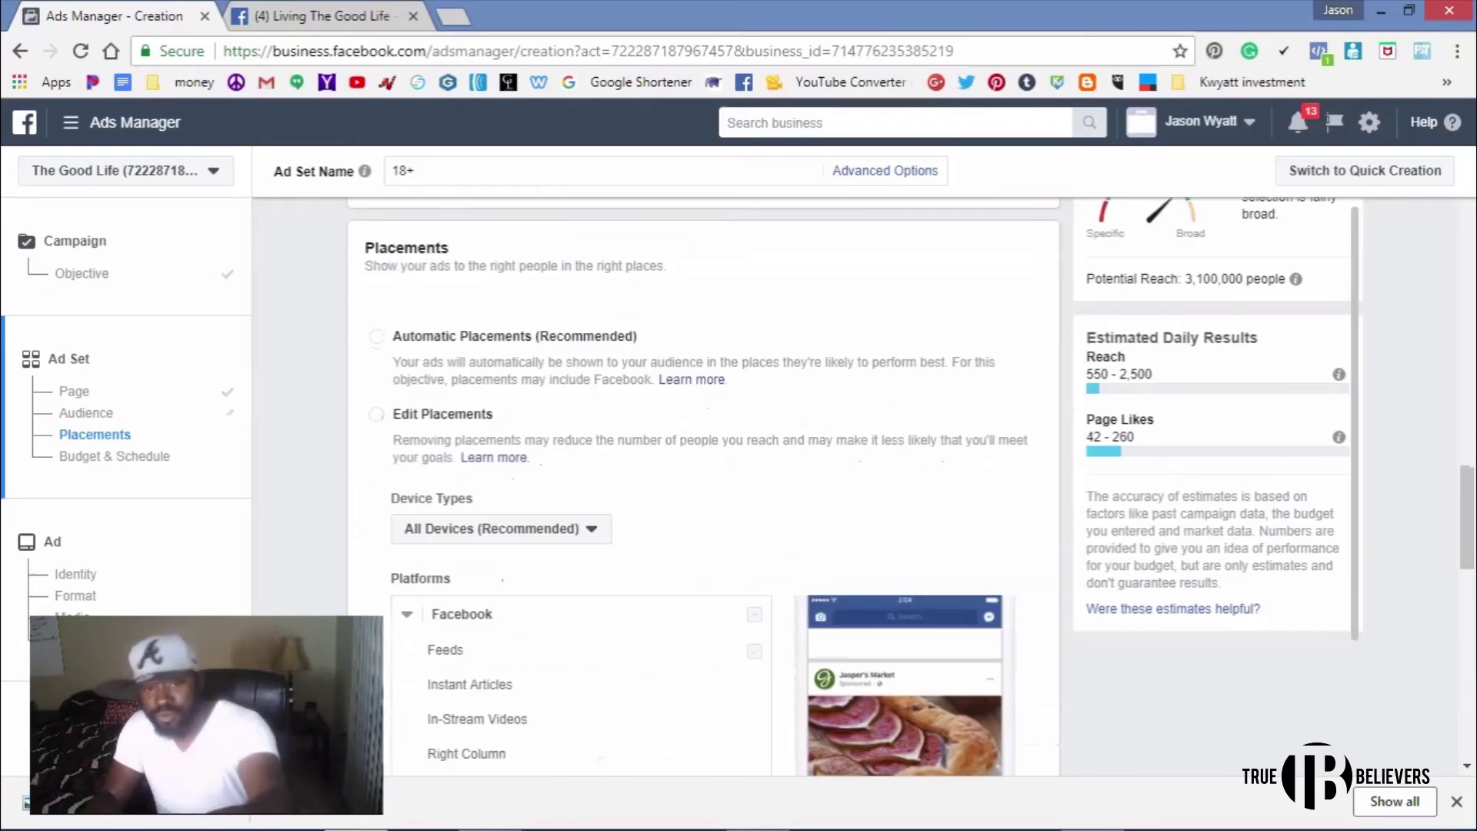
scroll(704, 462, "down", 3)
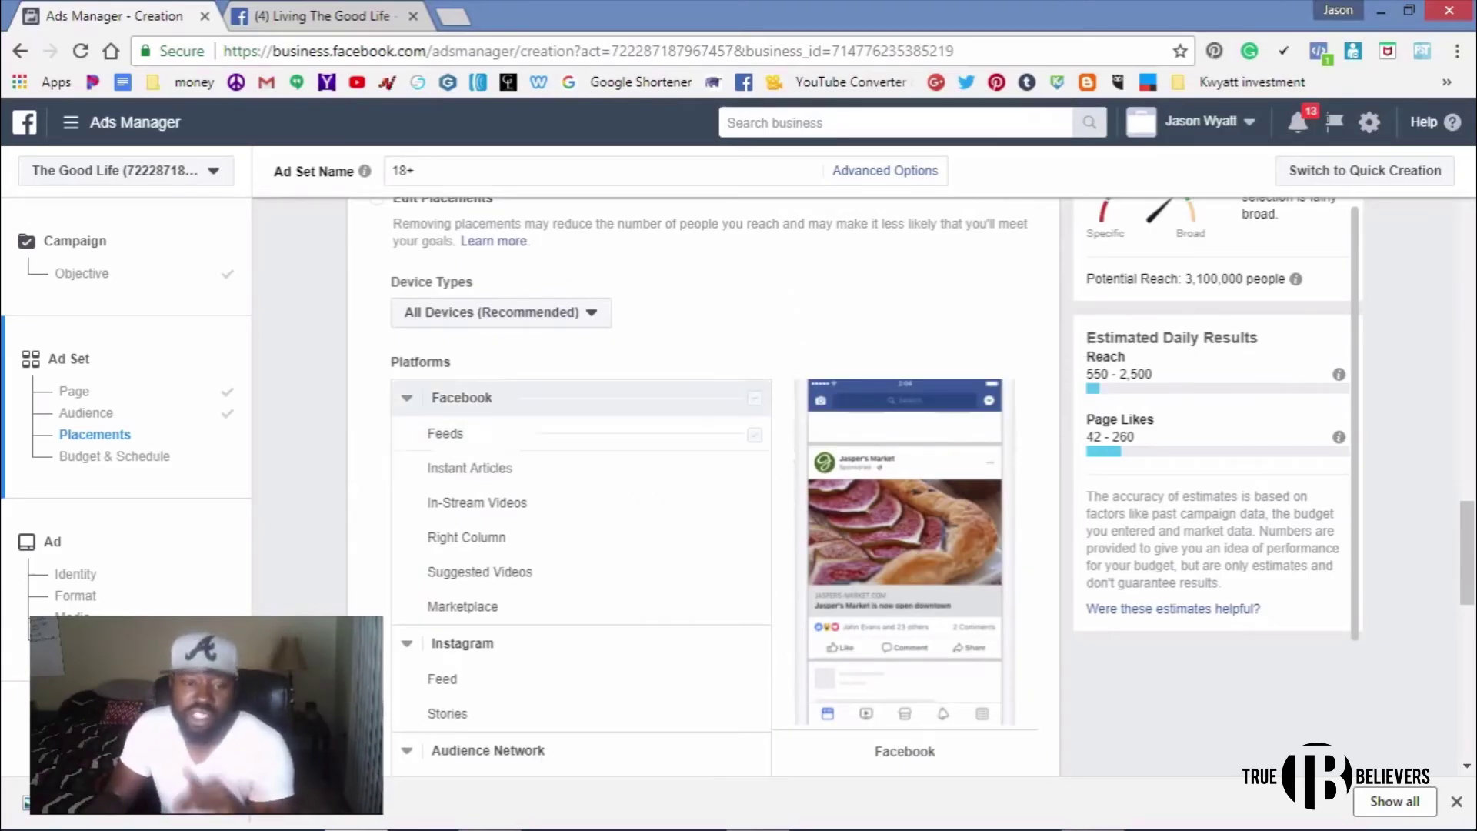
left_click(406, 398)
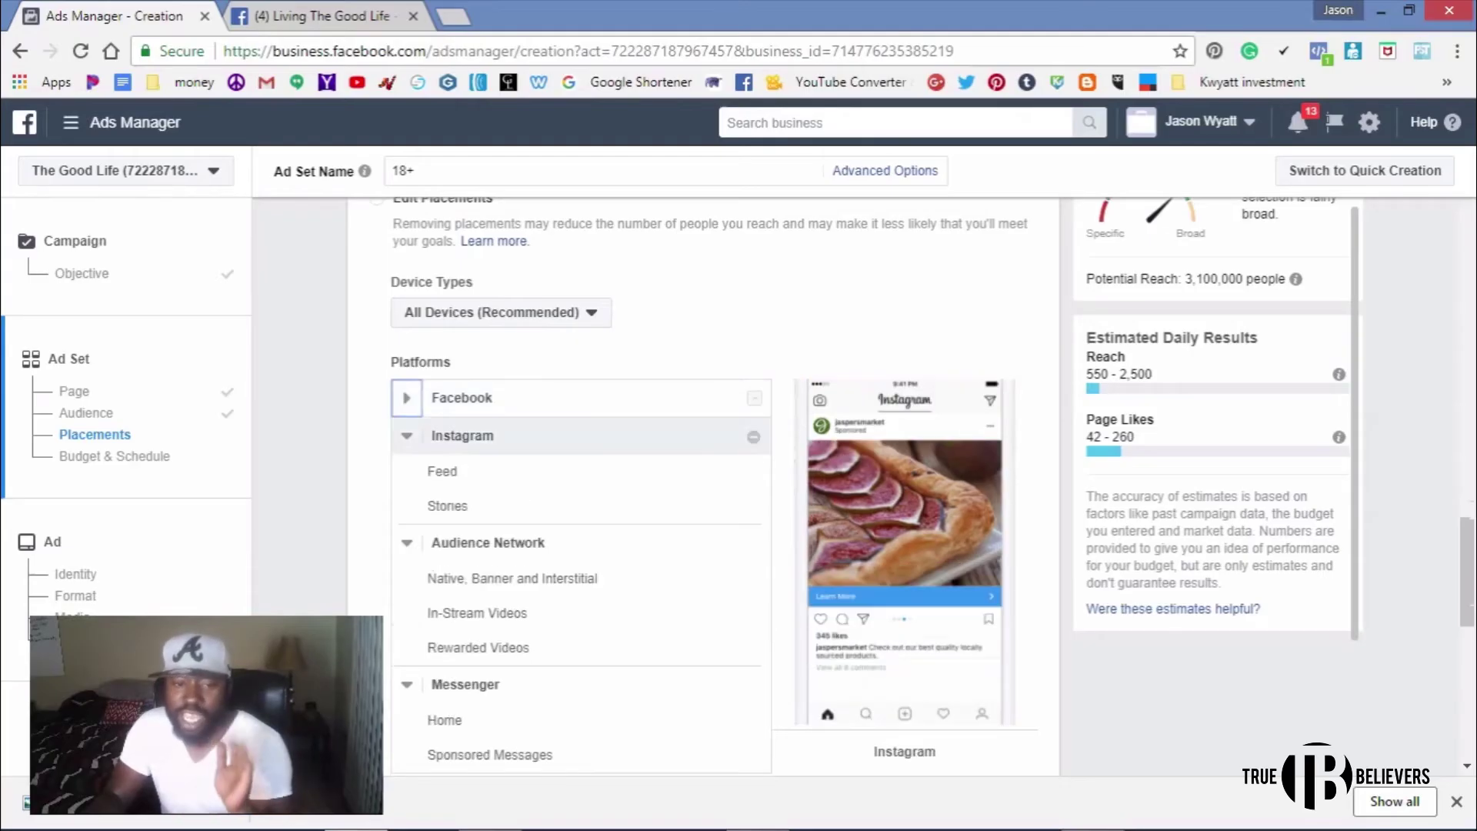
left_click(406, 436)
left_click(406, 473)
left_click(406, 511)
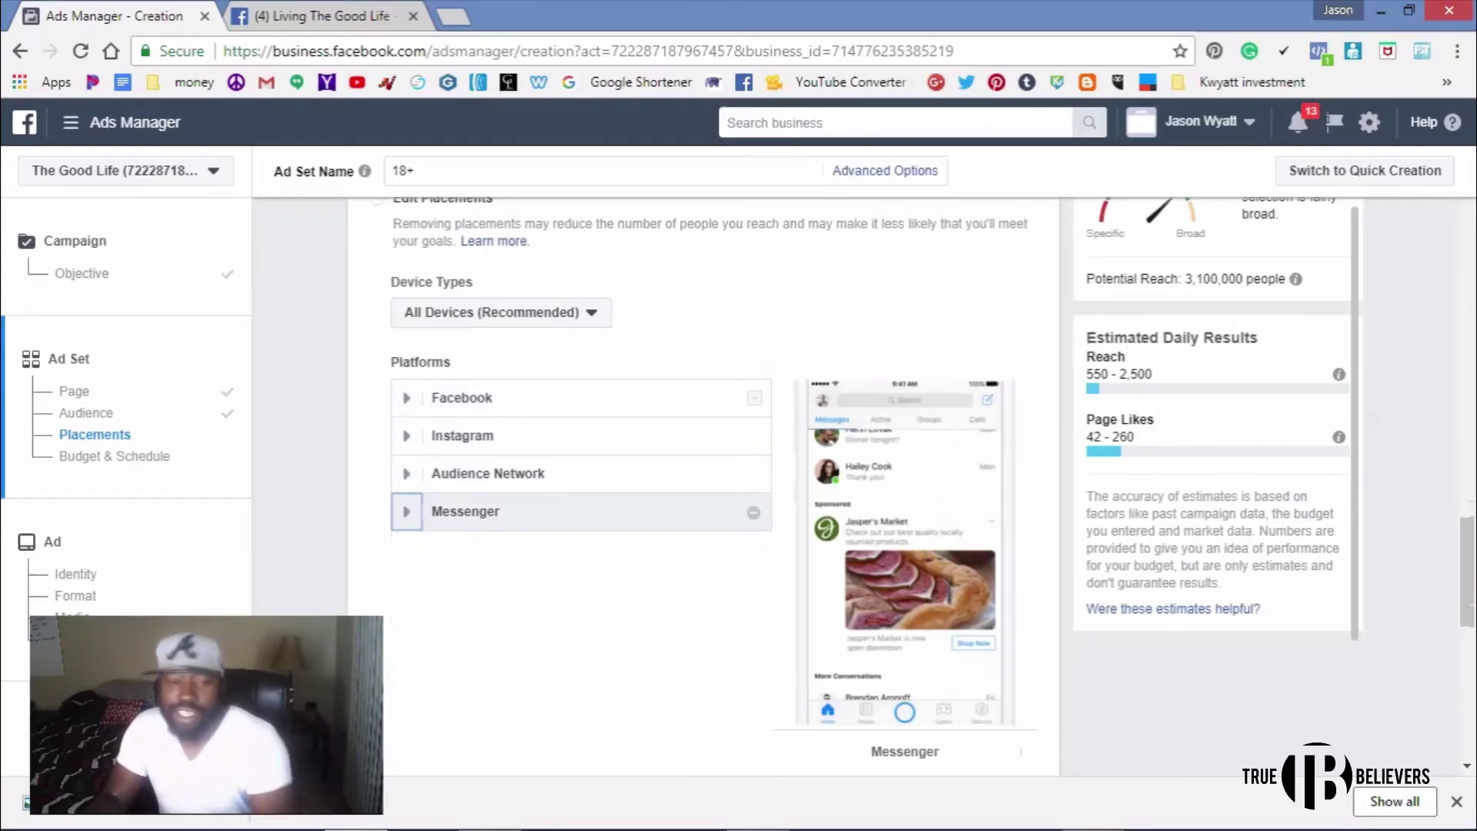
- Accept the ad set's budget and schedule as they are, continue to the ad, and review its format and images
scroll(704, 485, "down", 8)
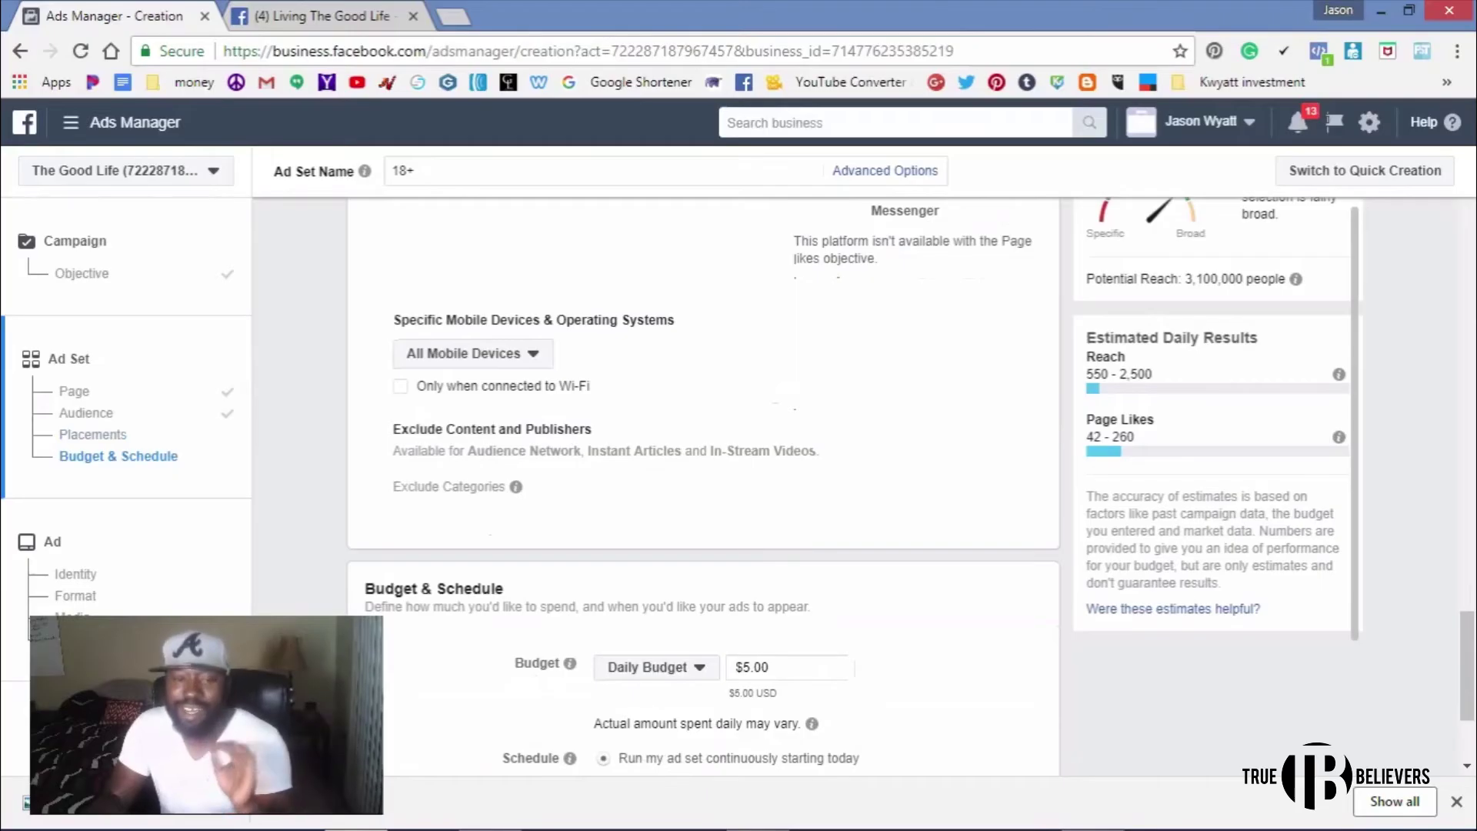
scroll(703, 485, "down", 3)
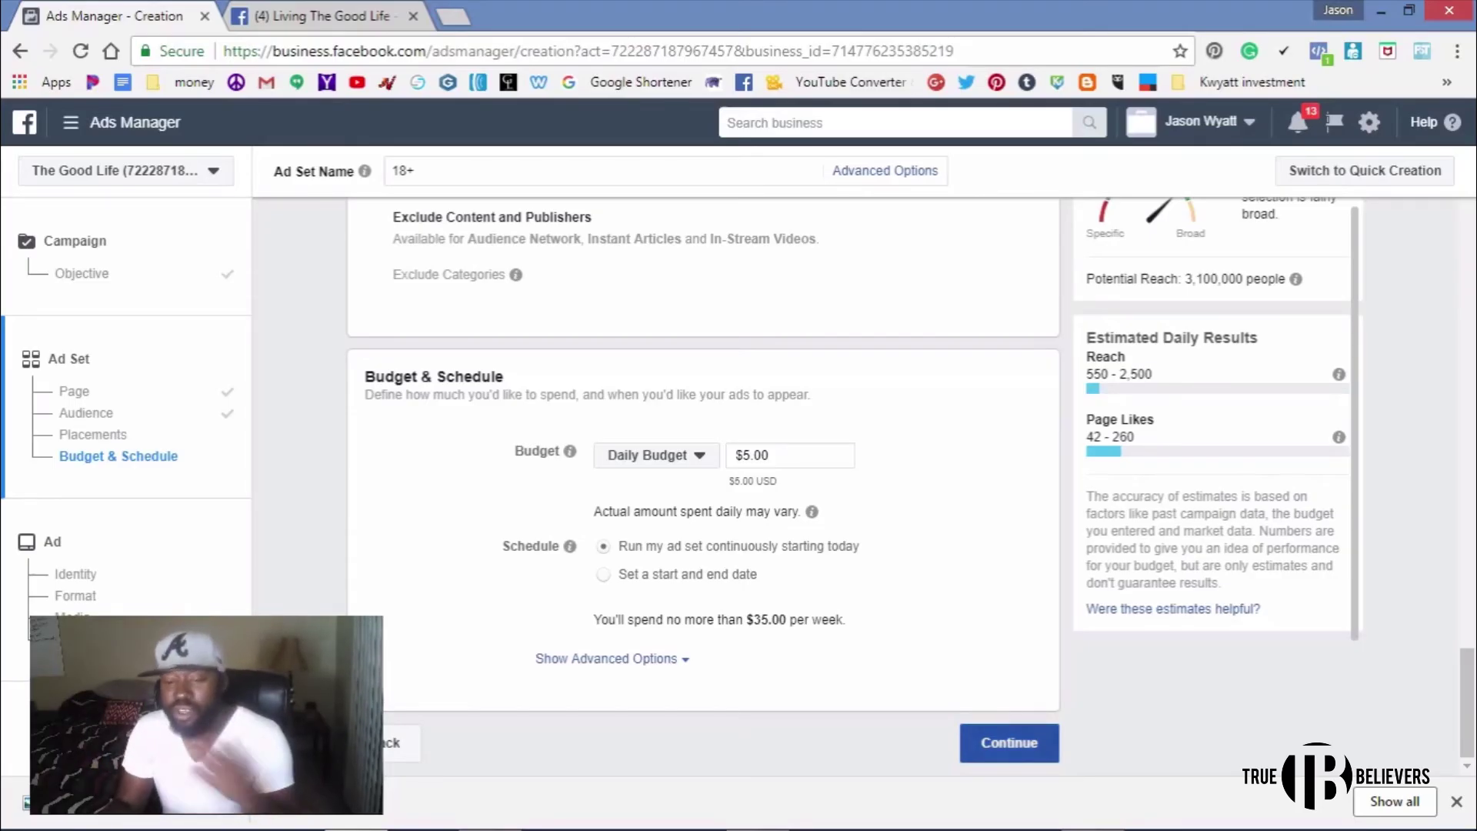
left_click(1009, 743)
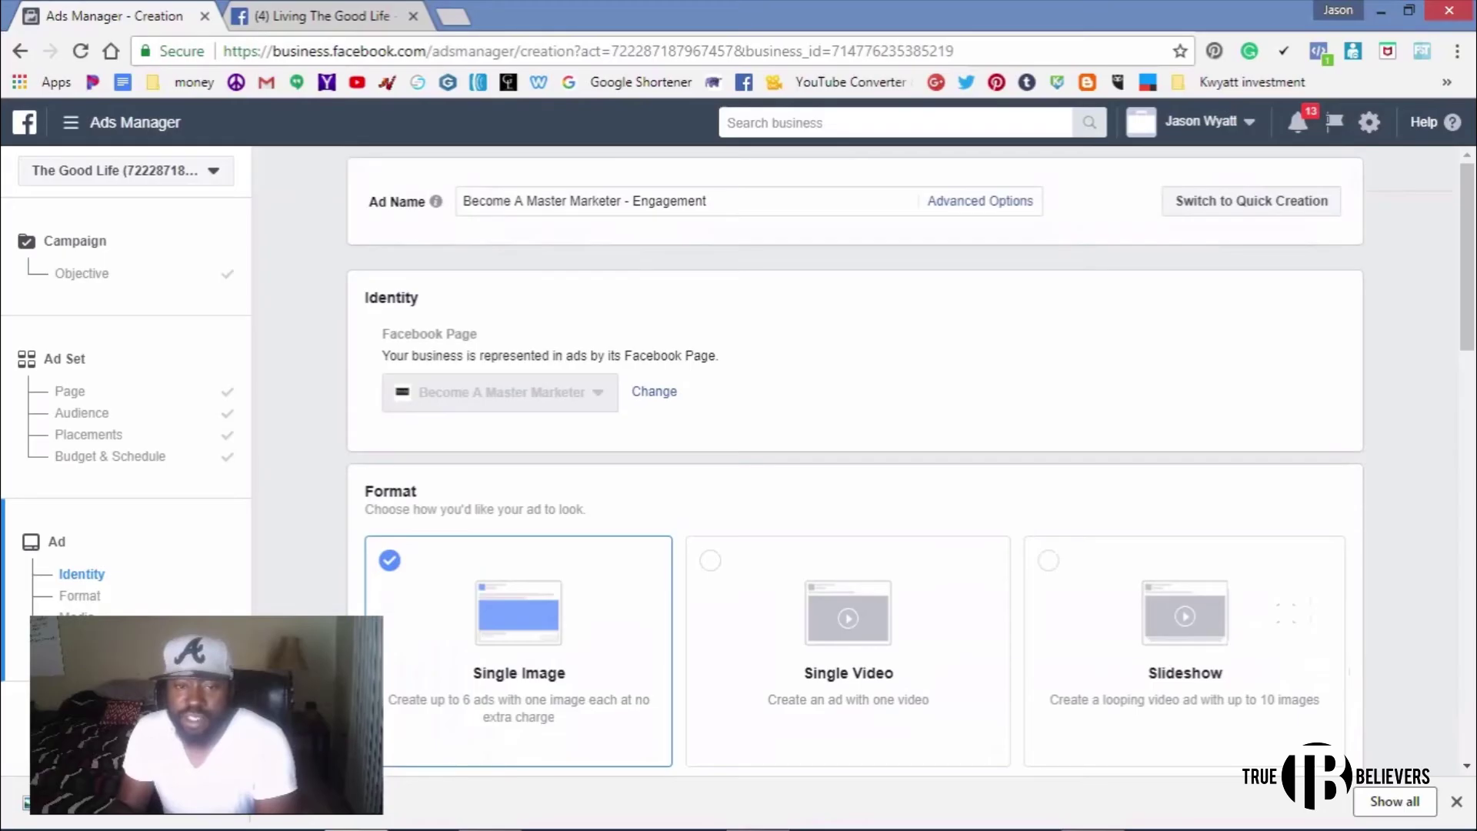
scroll(854, 461, "down", 3)
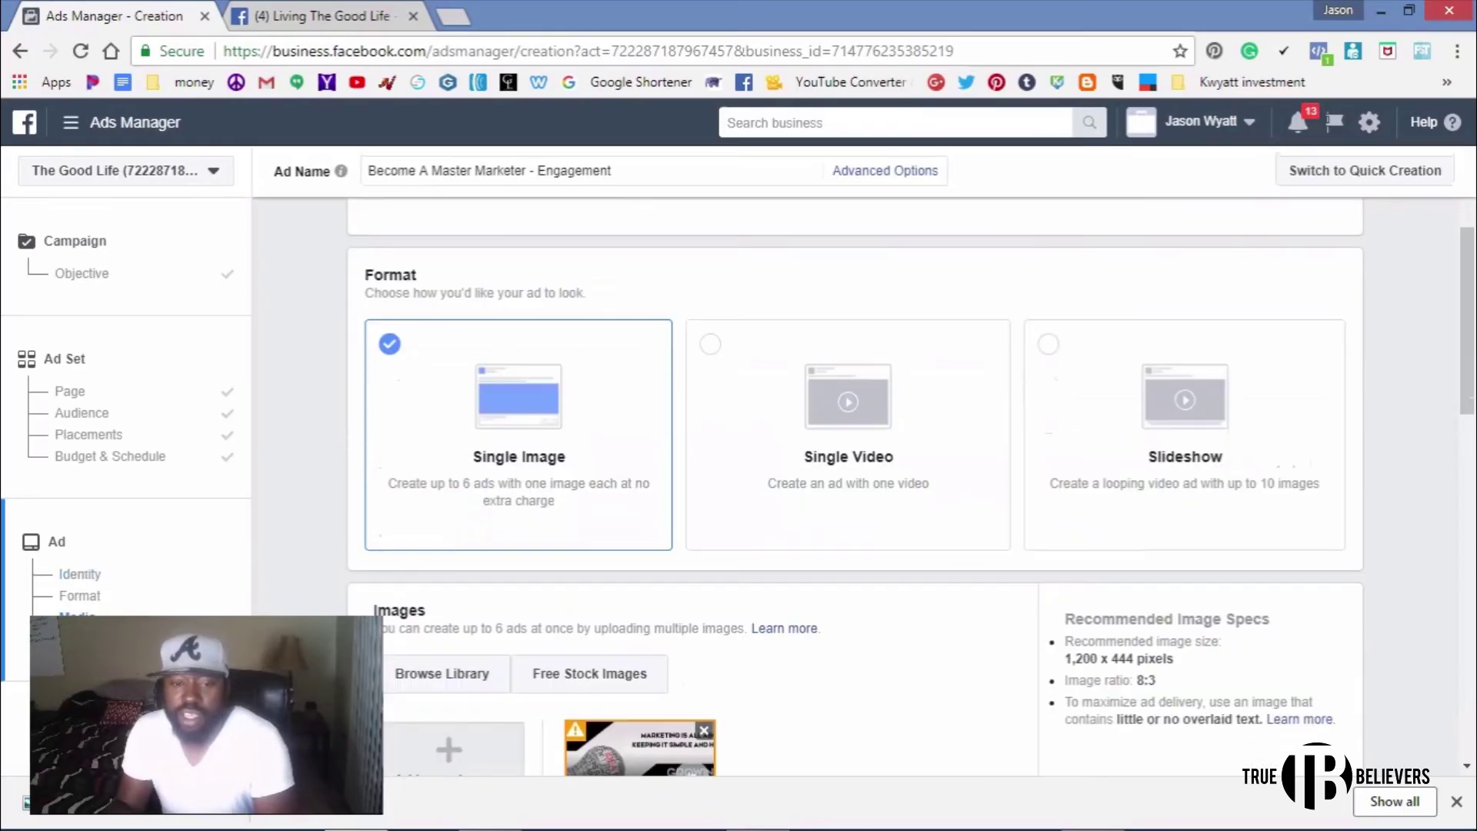
scroll(853, 462, "down", 3)
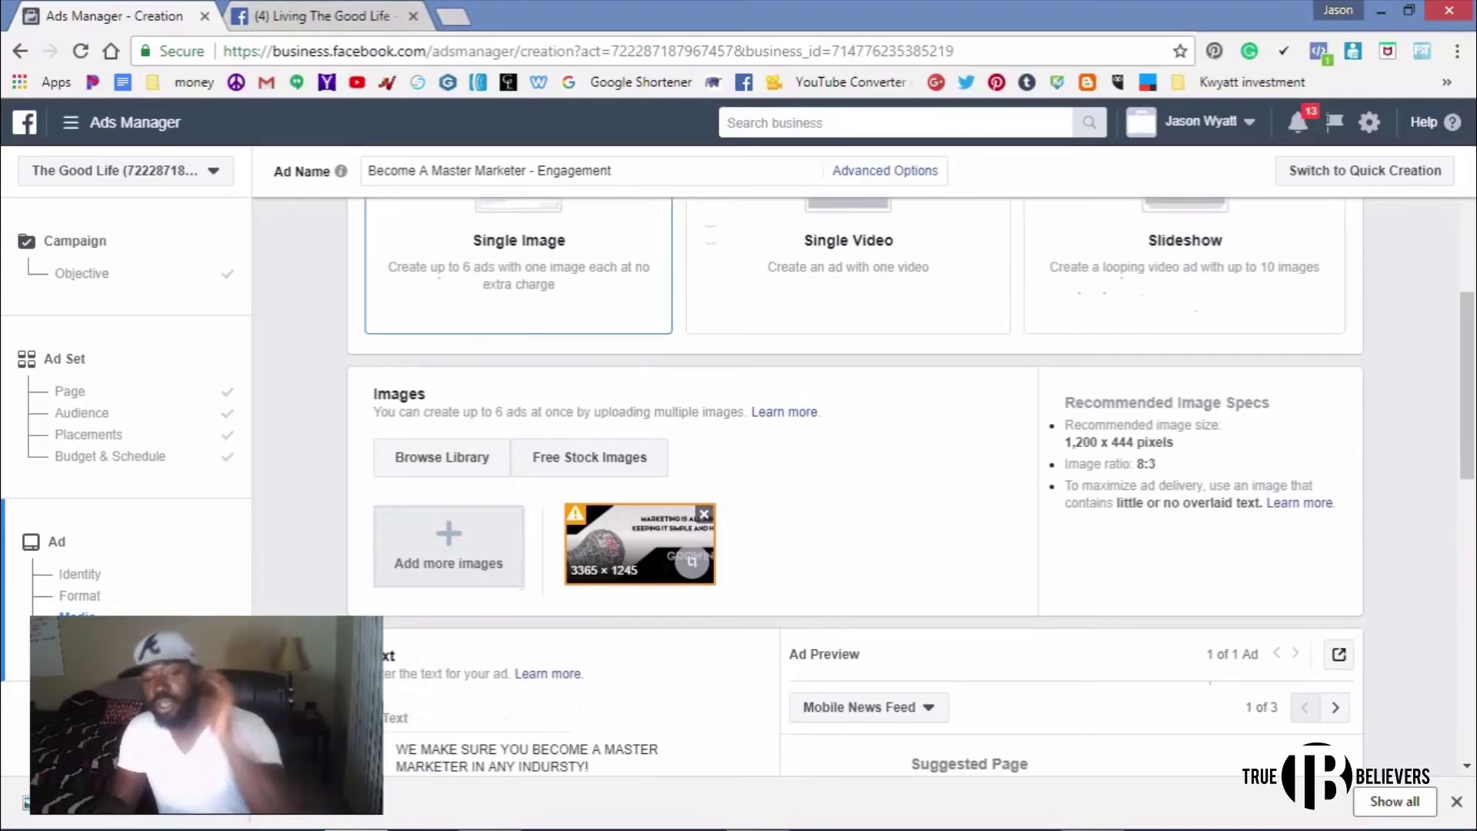
- Open unsplash.com in a new browser tab and search its free photos for "cars"
key("ctrl+t")
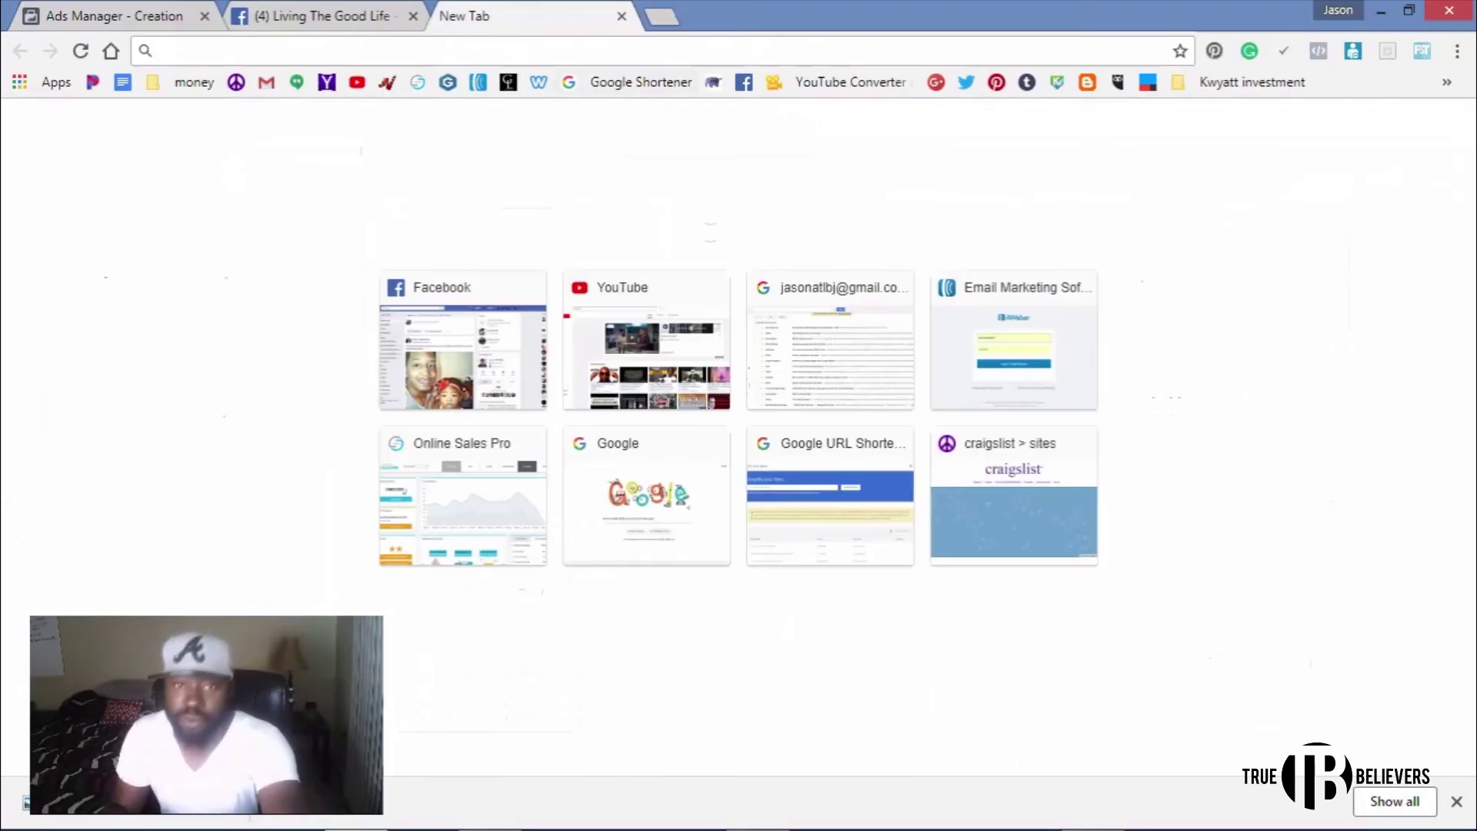
type("unsplash.com")
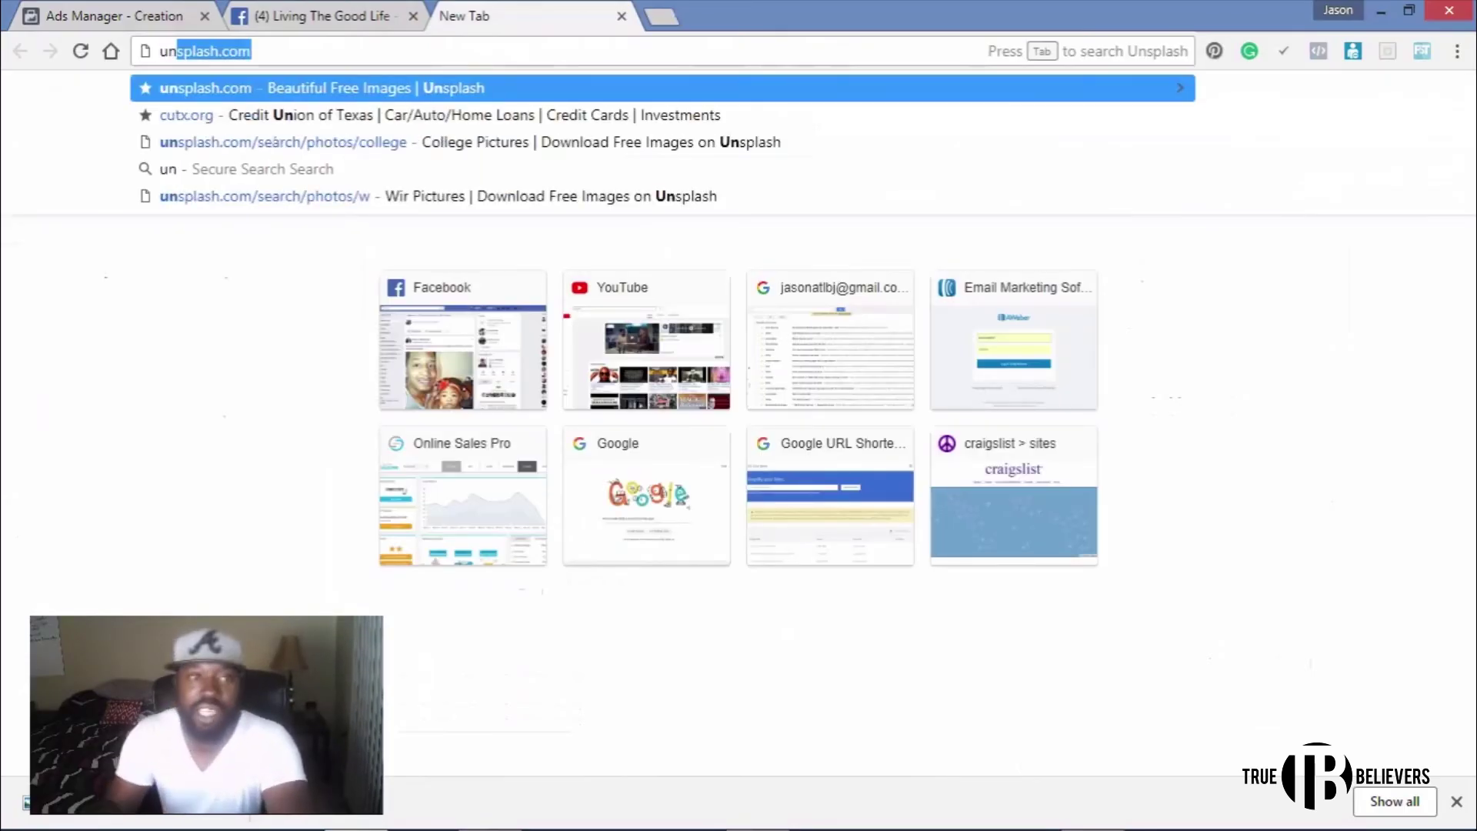
key("Return")
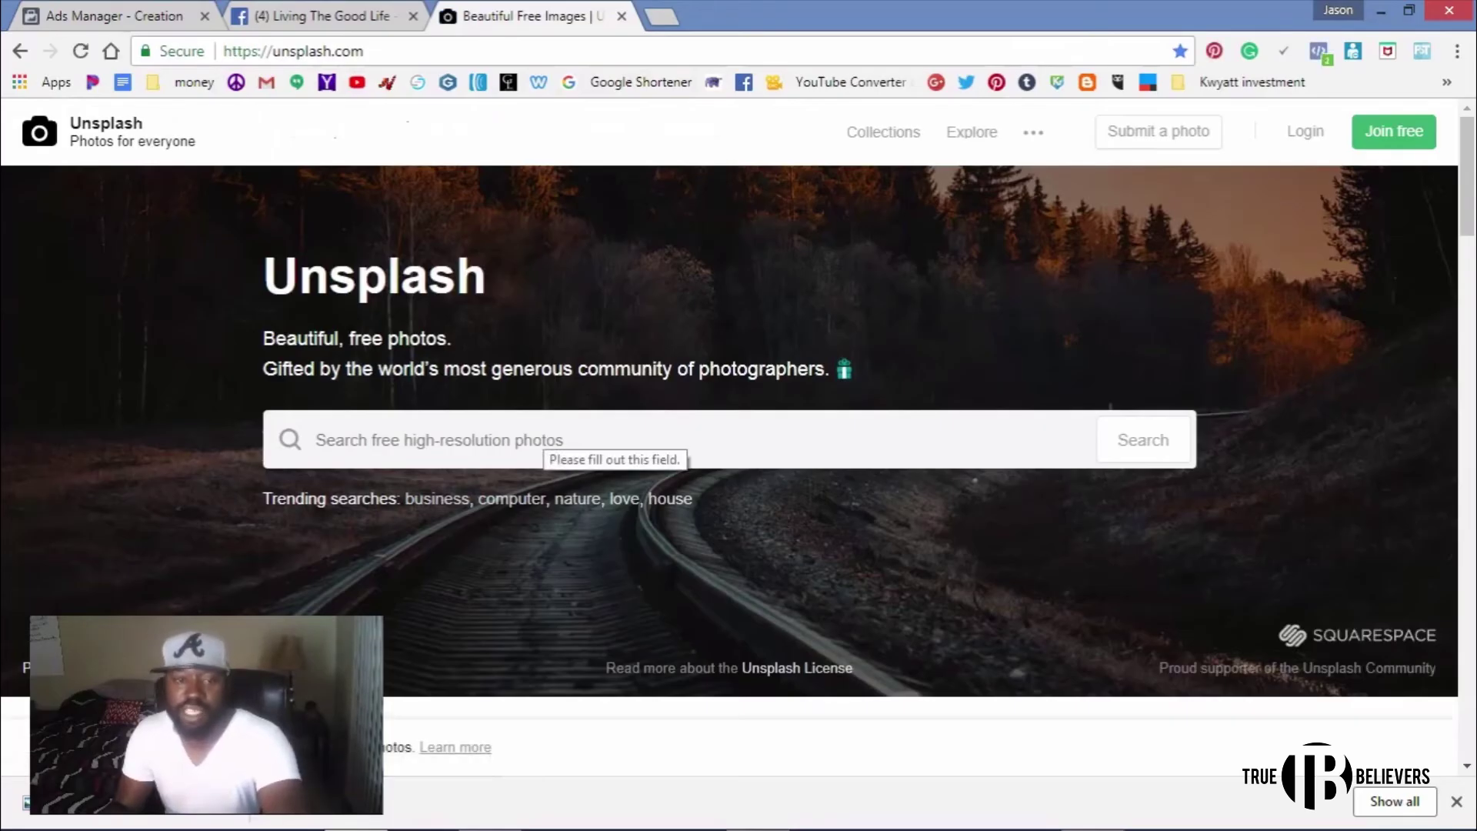
left_click(553, 454)
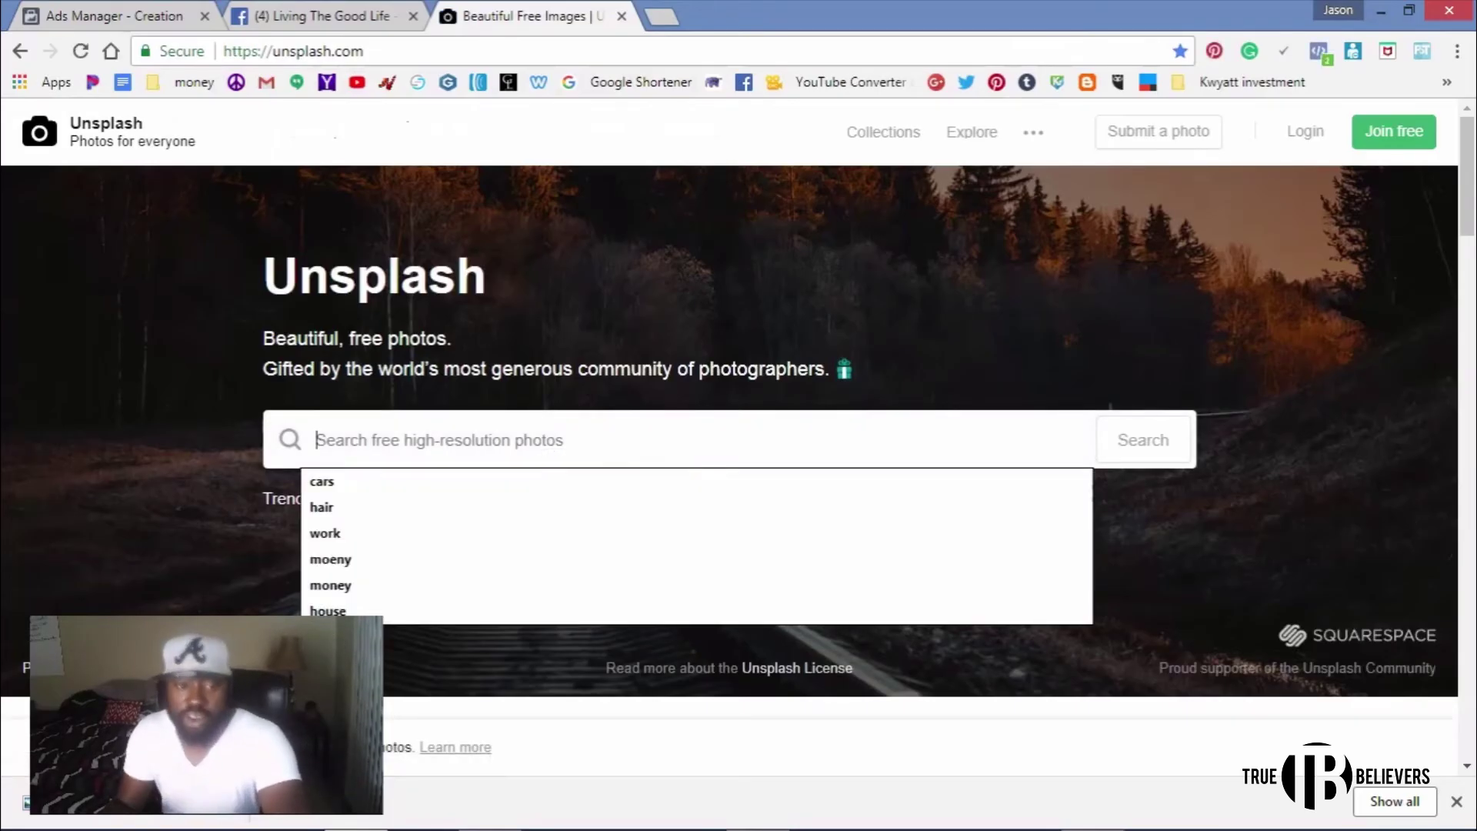
key("Down")
key("Return")
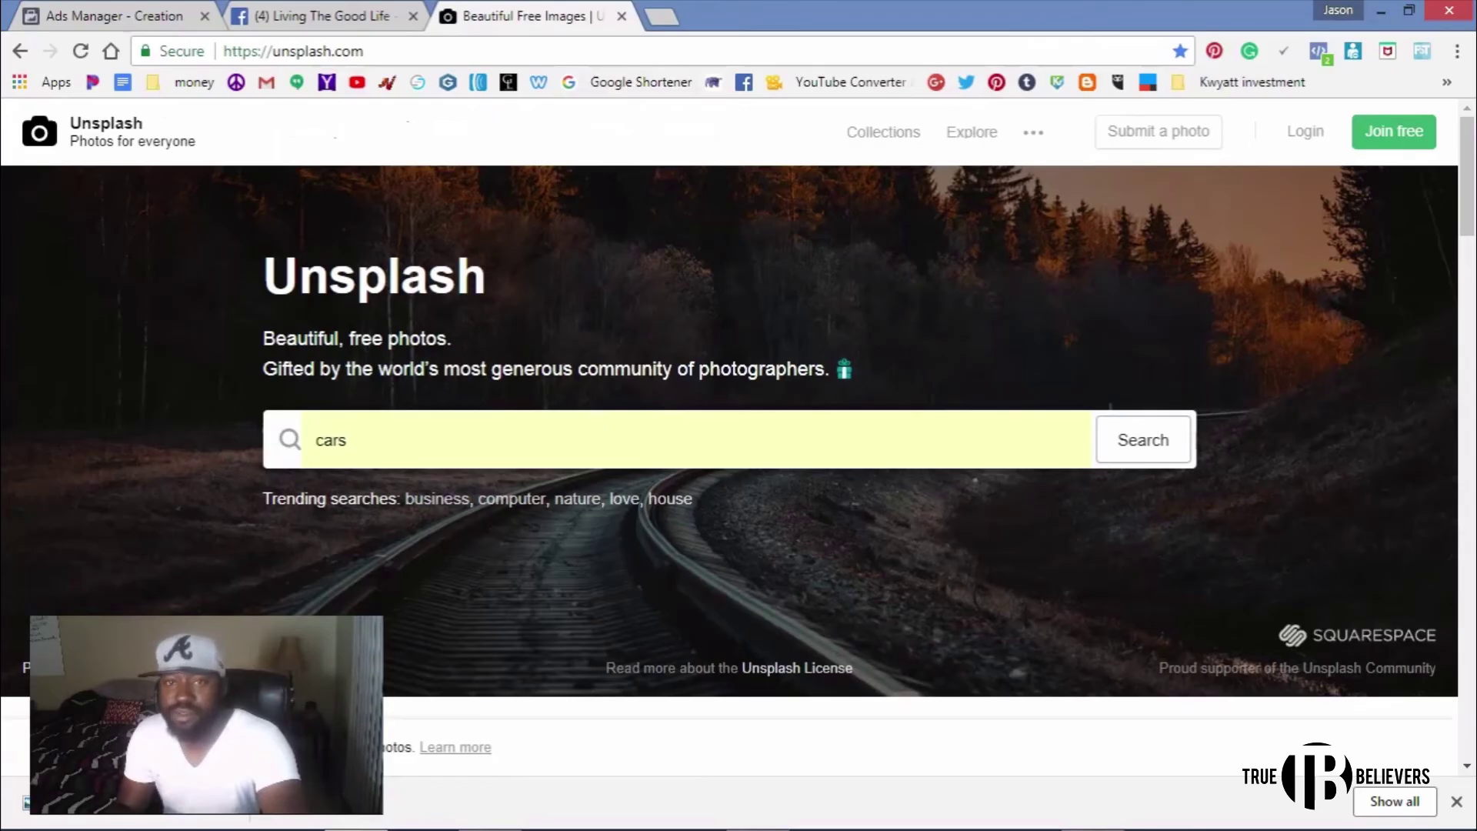
key("Return")
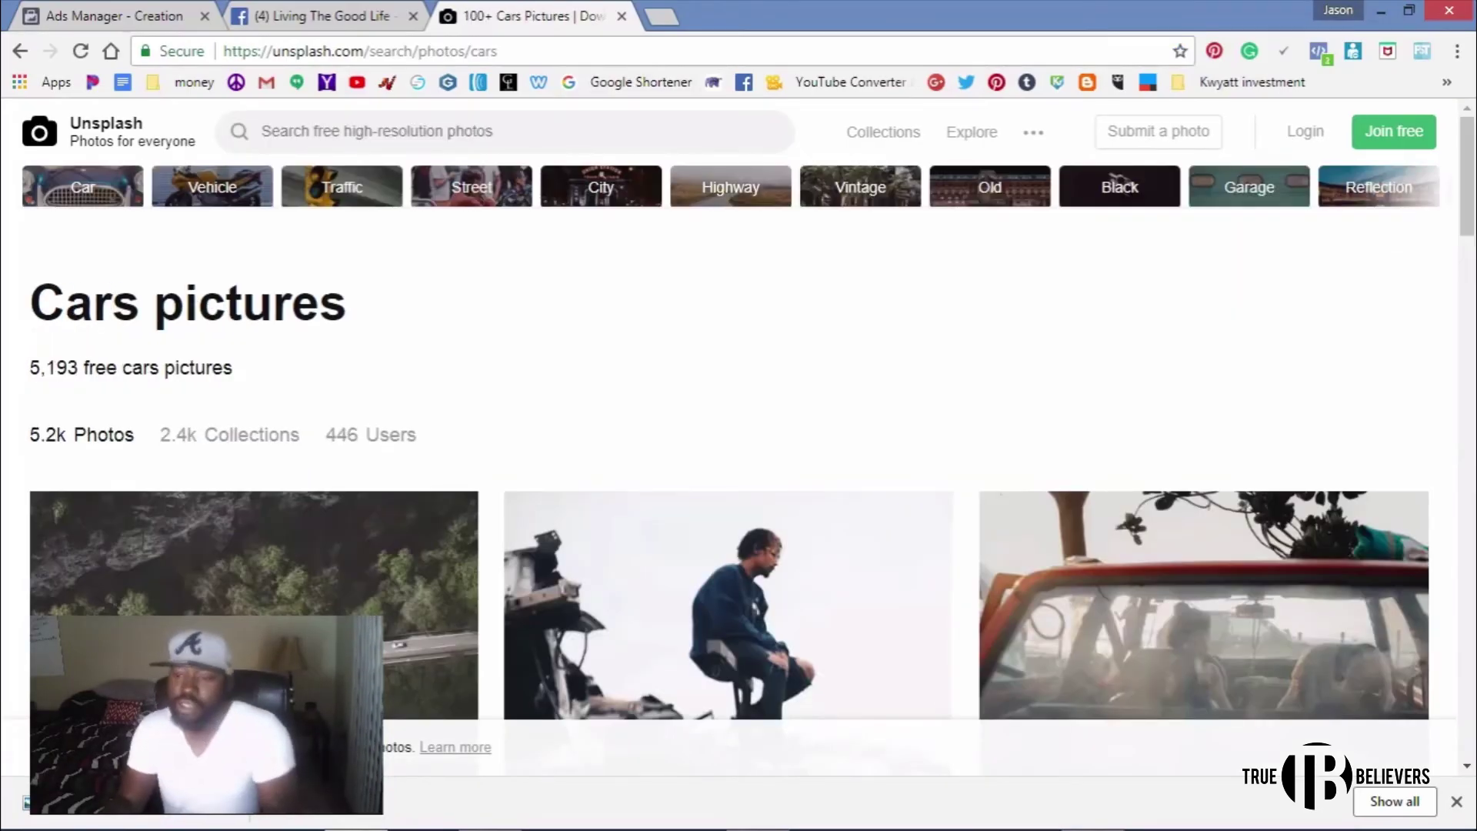
- Find the photo of a row of vintage BMW cars in a white showroom among the results and download it
scroll(739, 461, "down", 1)
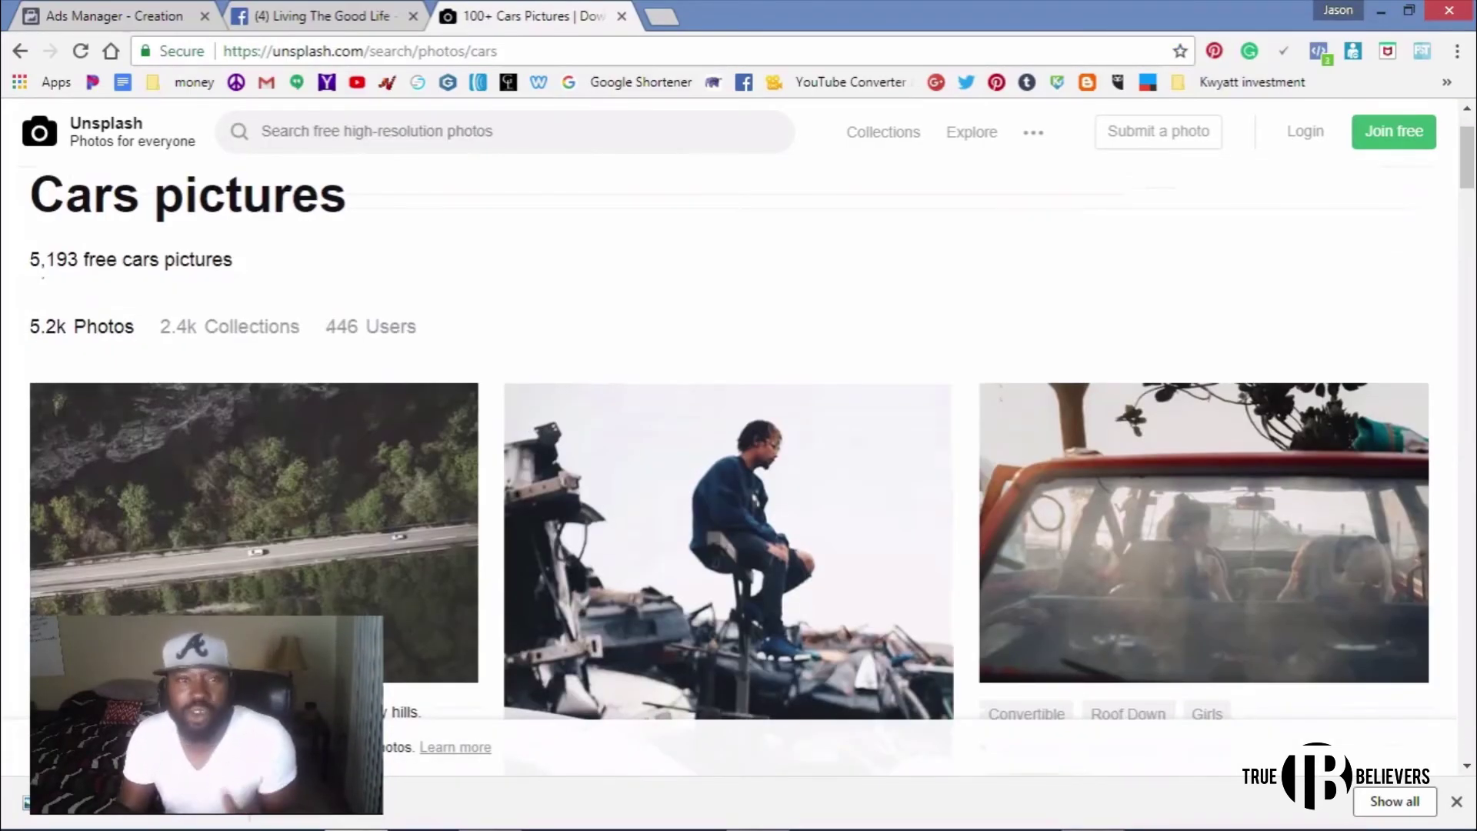
scroll(729, 469, "down", 1)
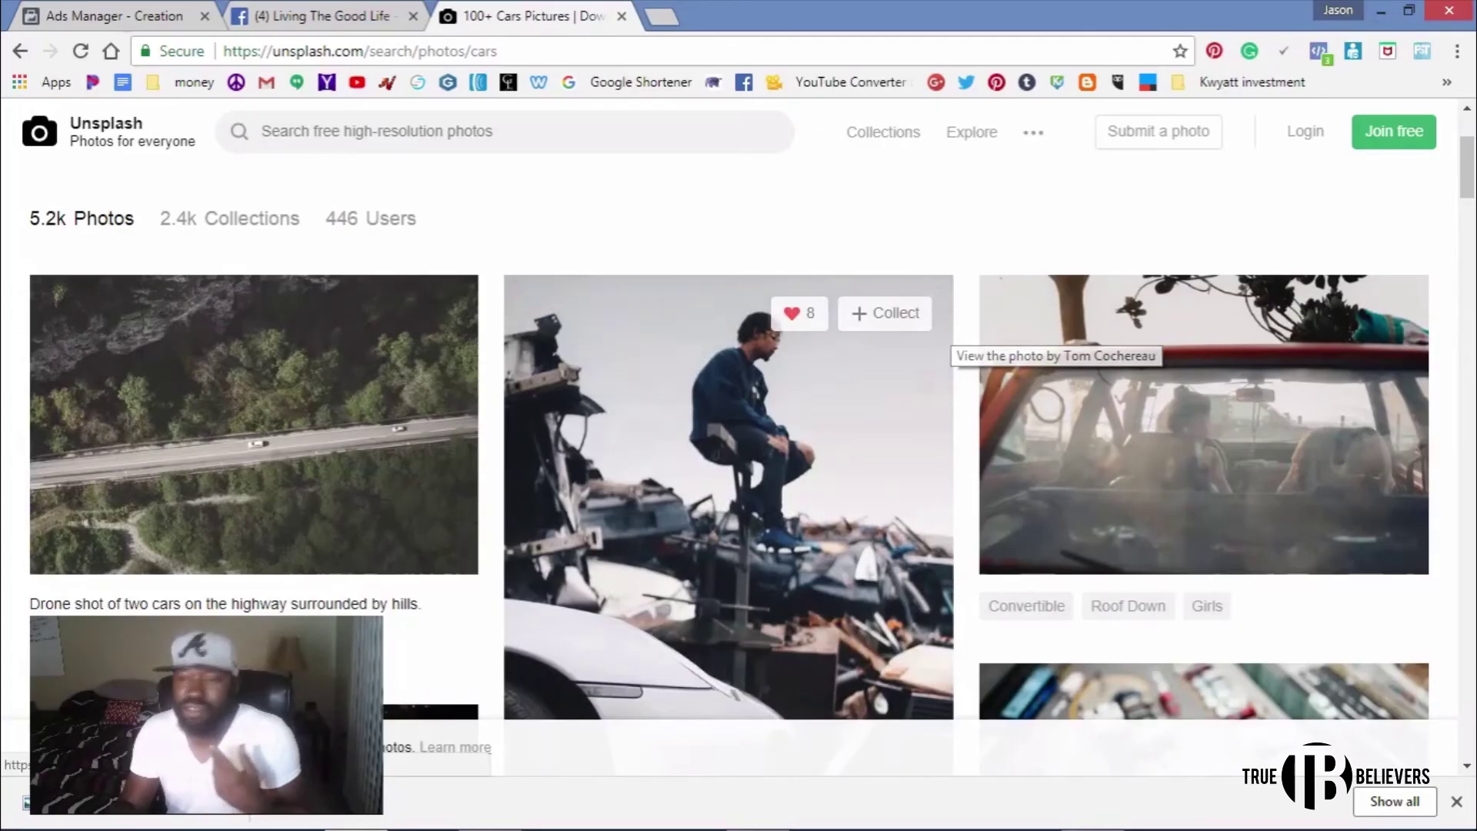
scroll(738, 462, "down", 2)
scroll(729, 461, "down", 1)
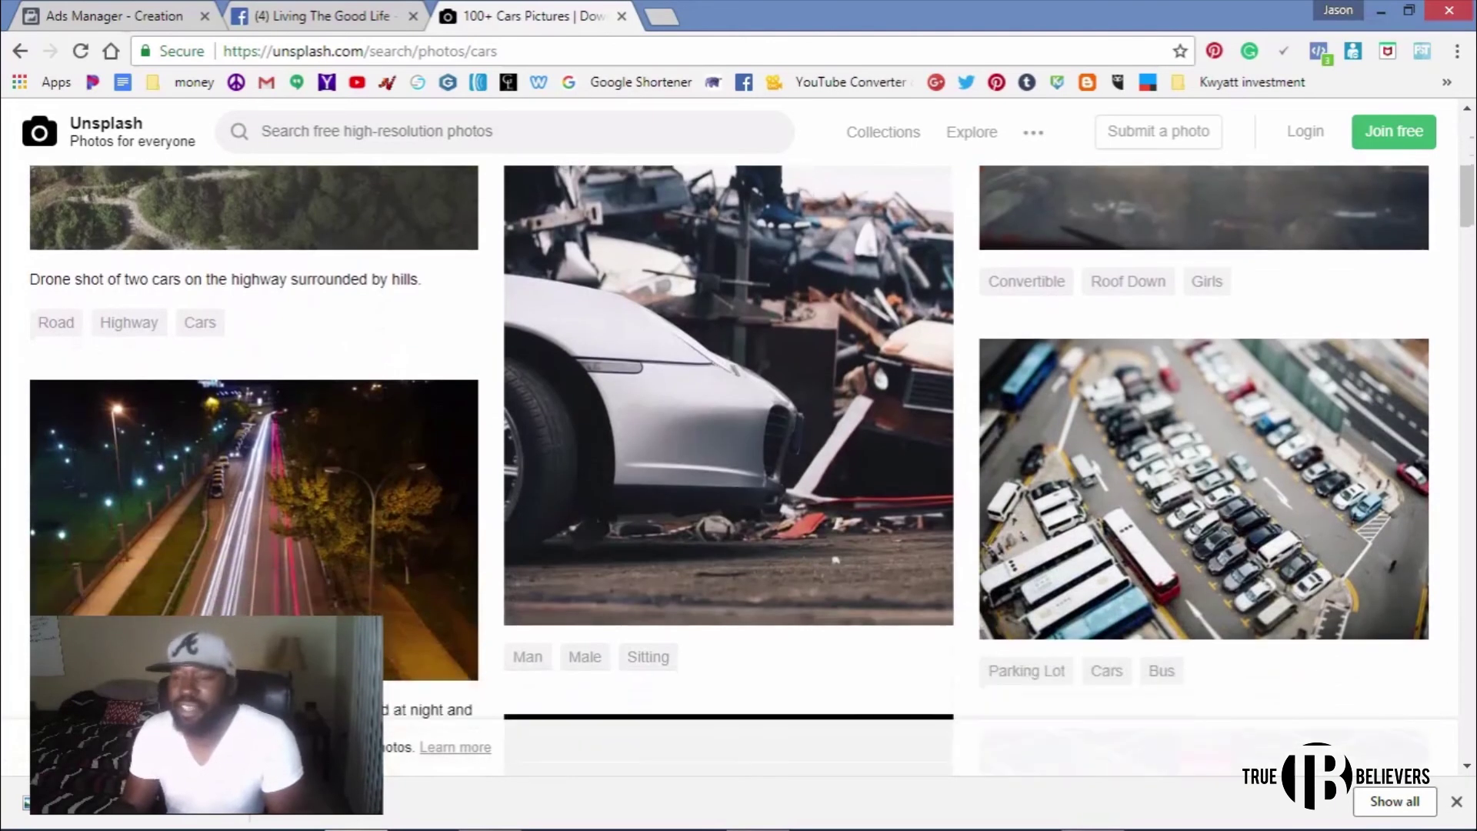
scroll(954, 381, "down", 6)
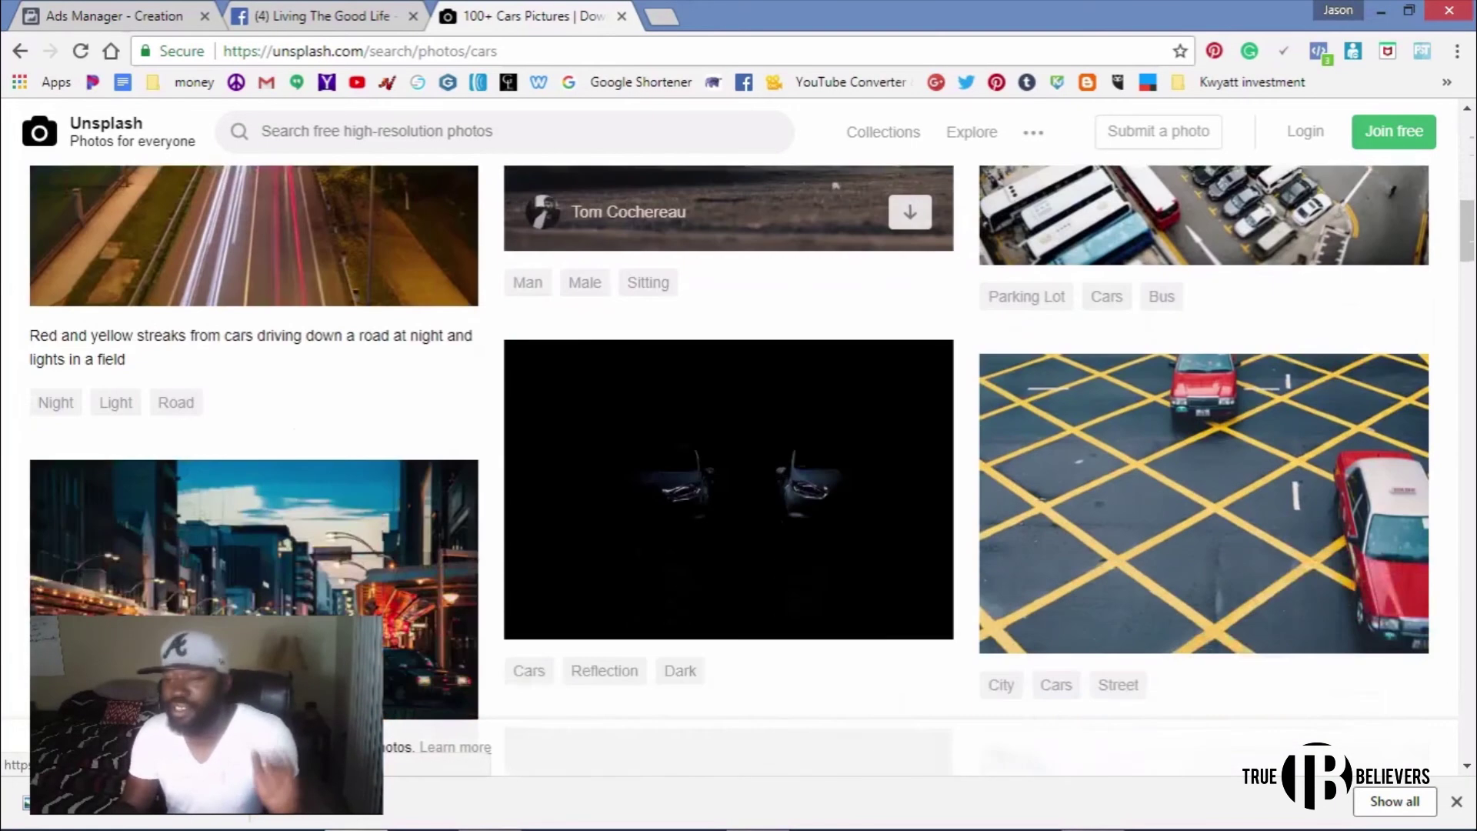
scroll(954, 381, "down", 5)
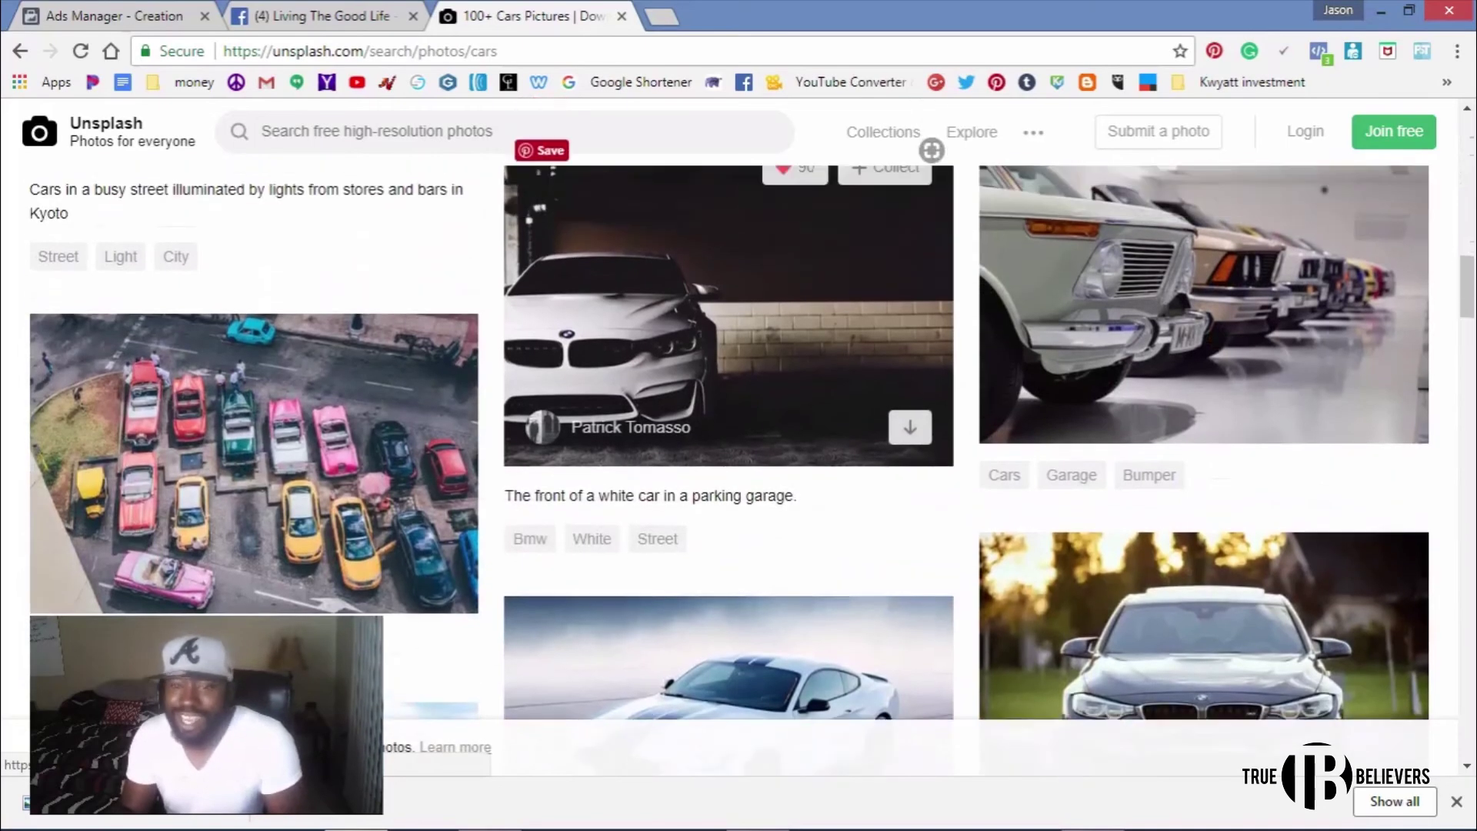
scroll(953, 380, "up", 3)
scroll(954, 380, "down", 4)
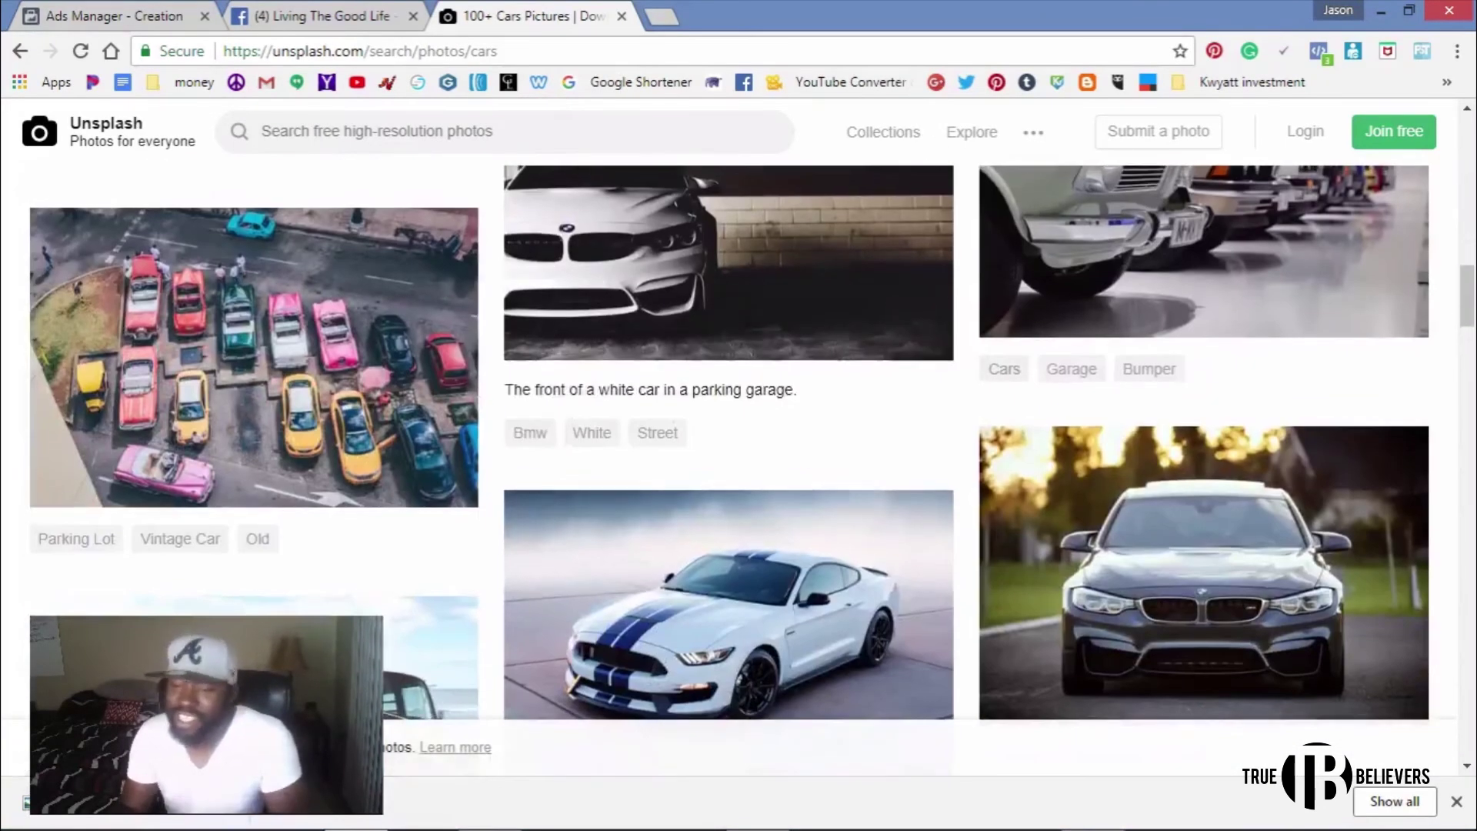
scroll(1223, 470, "up", 4)
left_click(1223, 471)
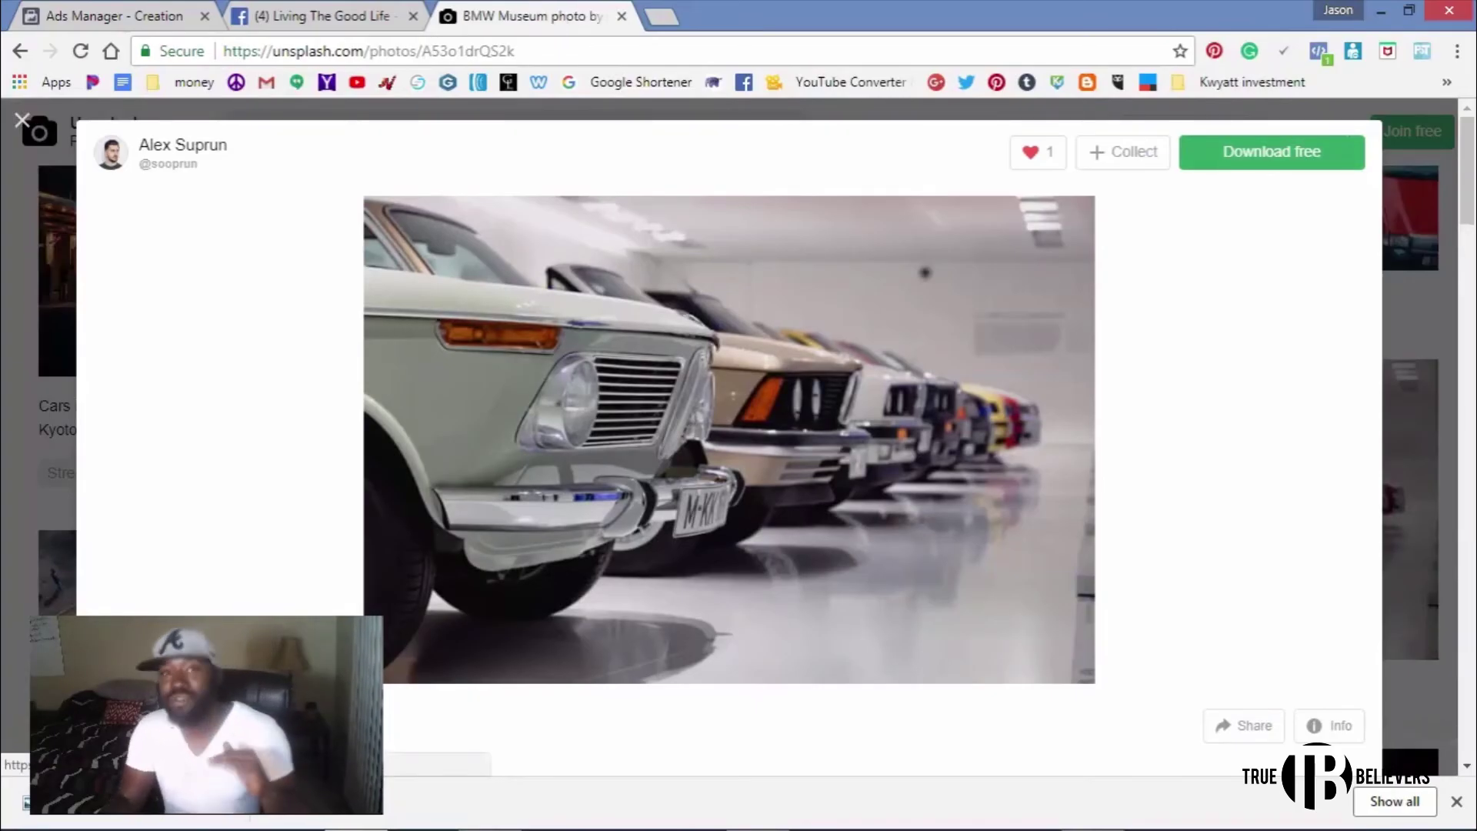
left_click(1271, 151)
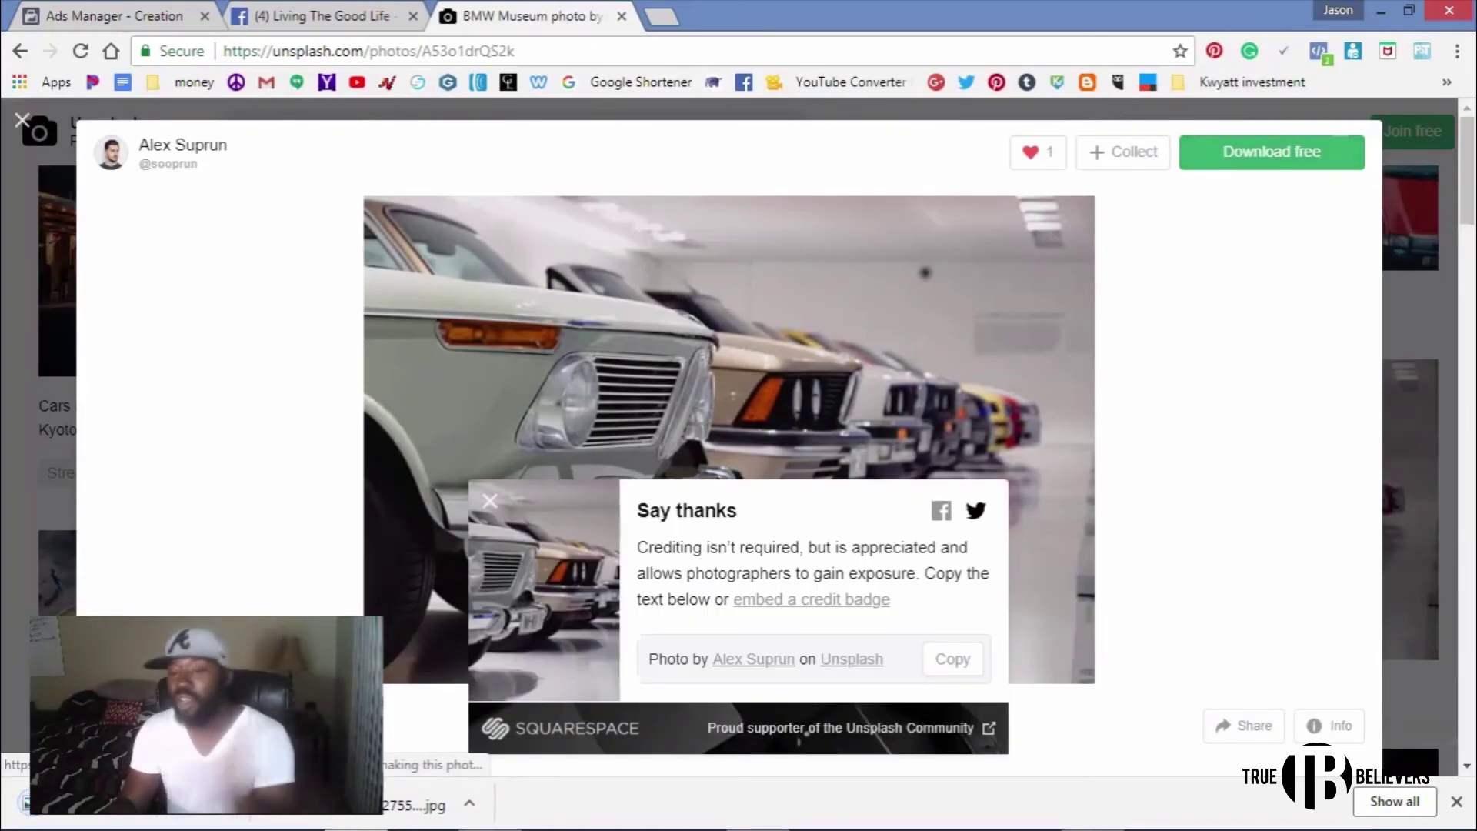
- Open the Twitter draft thanking the photographer, discard it, and return to the cars search results
left_click(976, 511)
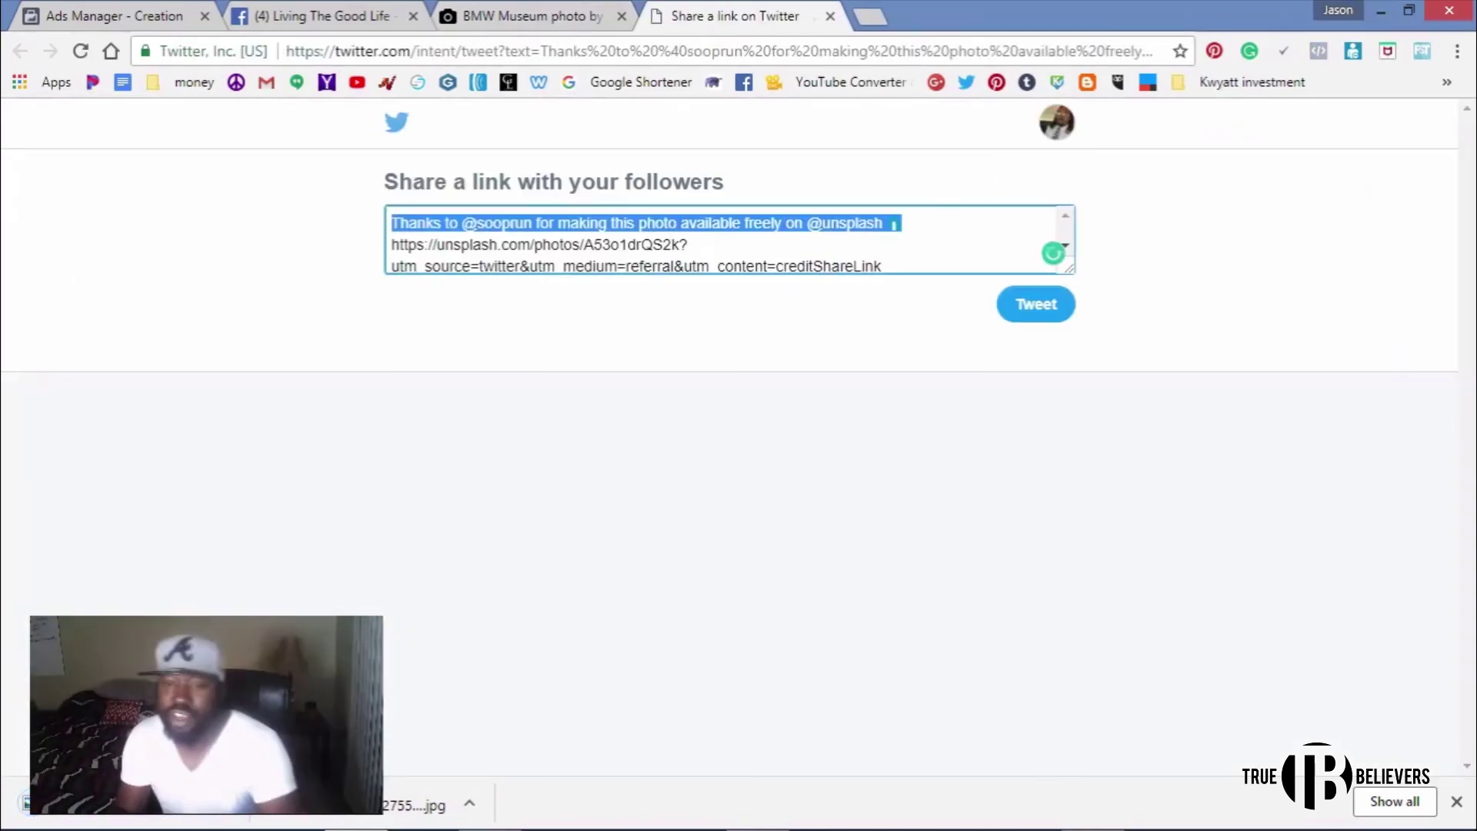
key("ctrl+w")
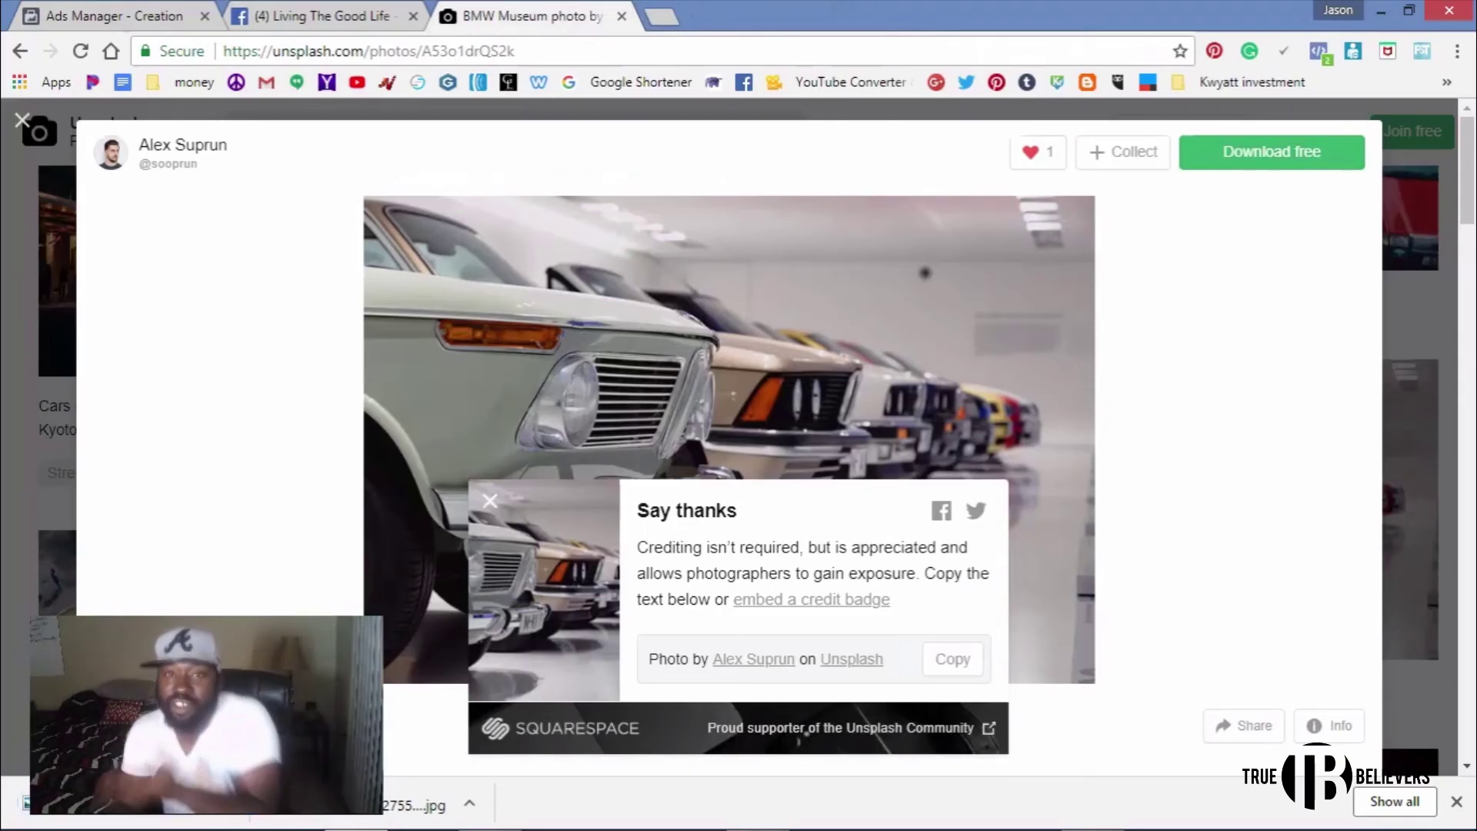
key("Escape")
key("Escape")
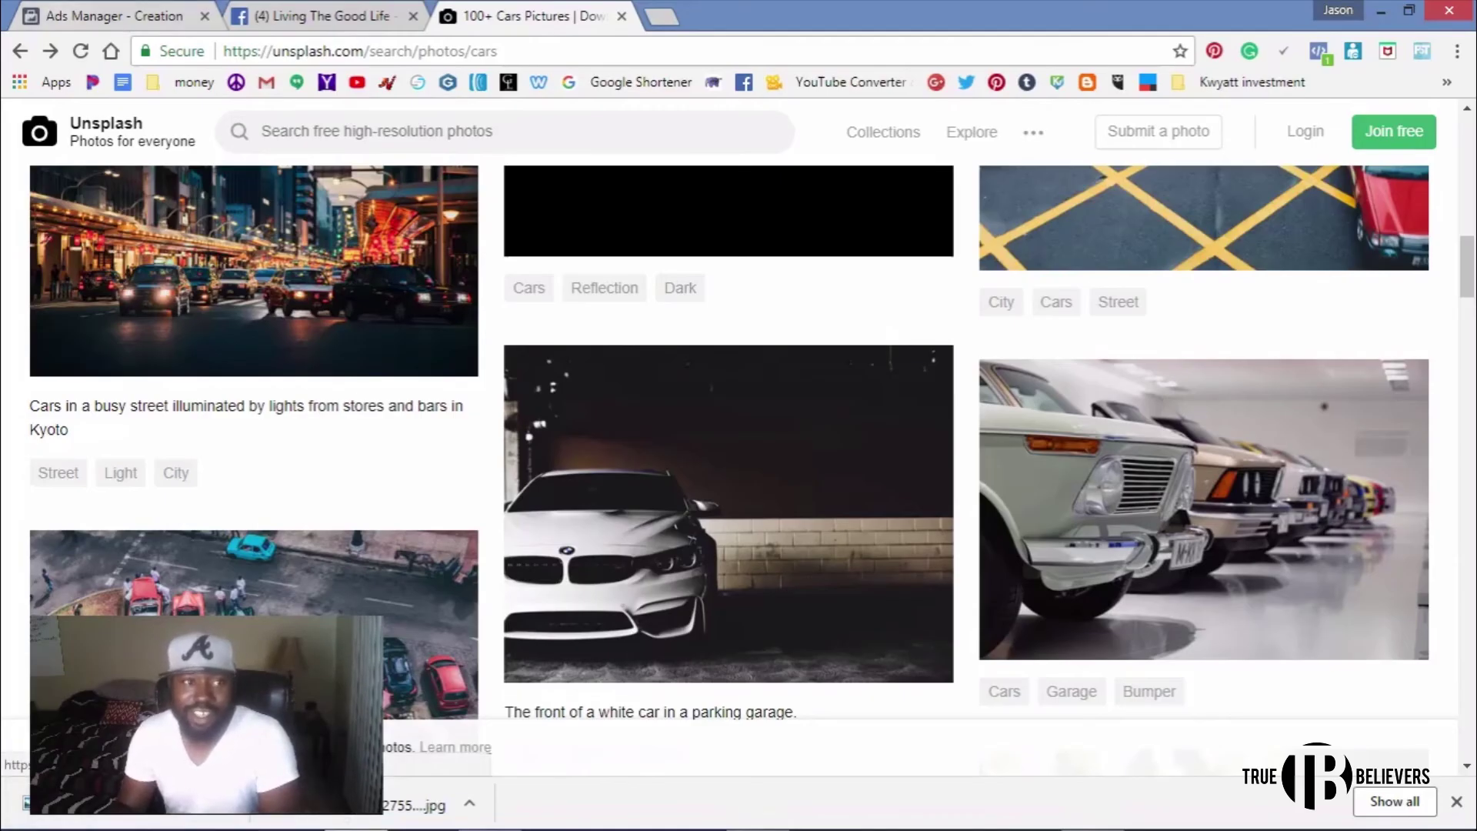
- Return to the Ads Manager tab and upload the newly downloaded vintage BMW showroom photo as an additional ad image
left_click(97, 15)
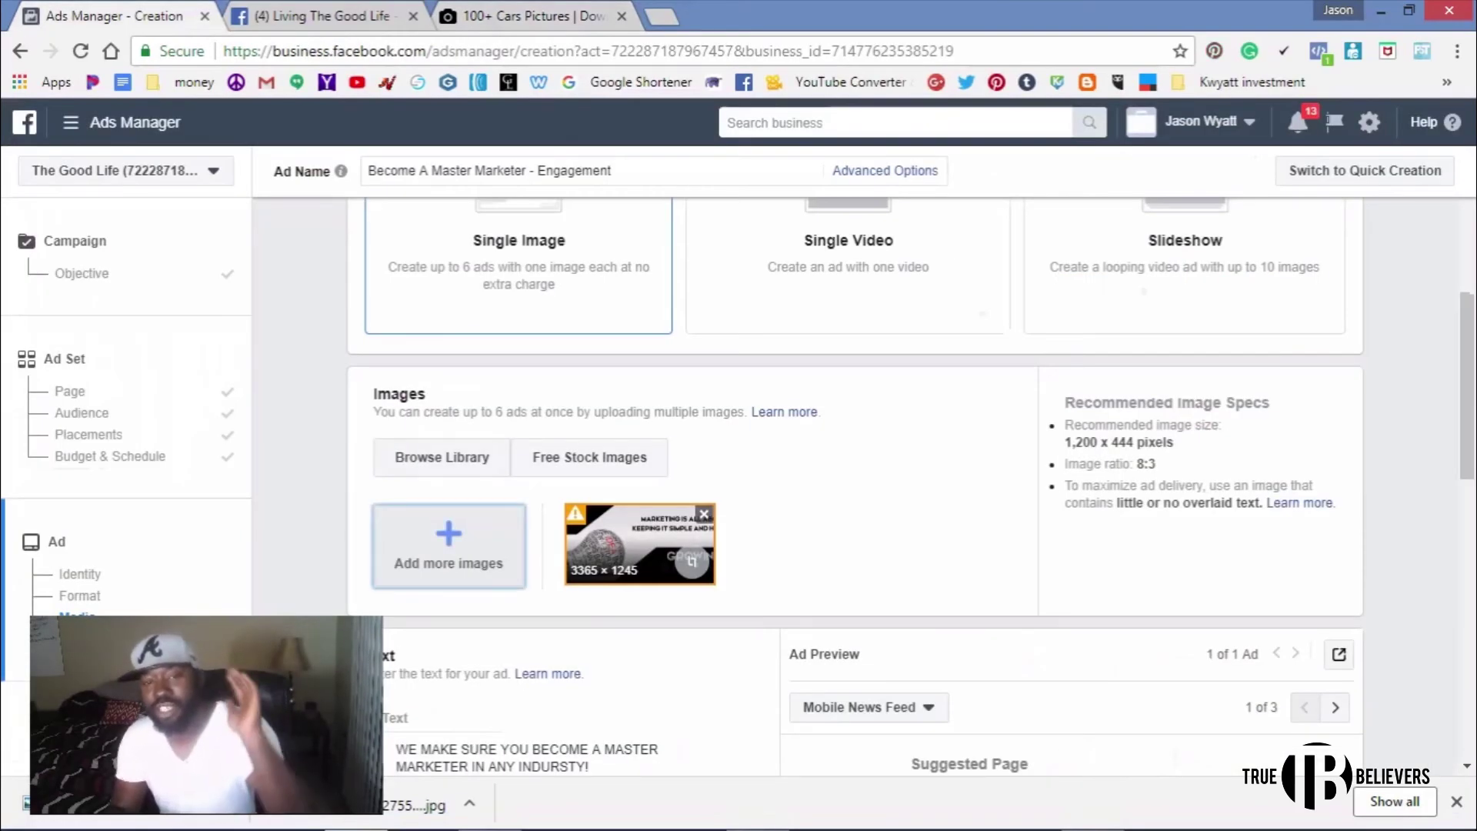
left_click(448, 546)
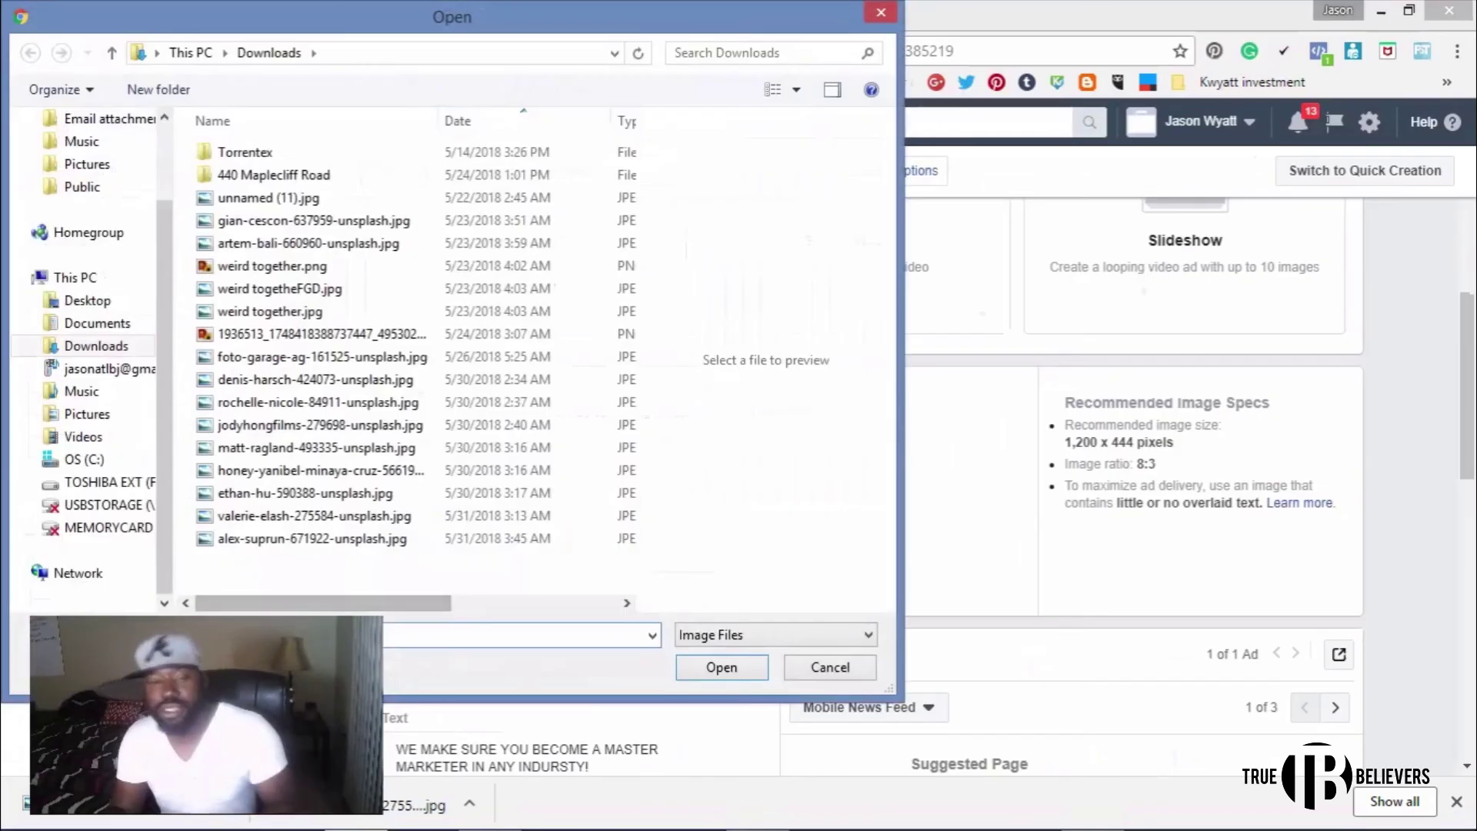
left_click(414, 539)
key("Return")
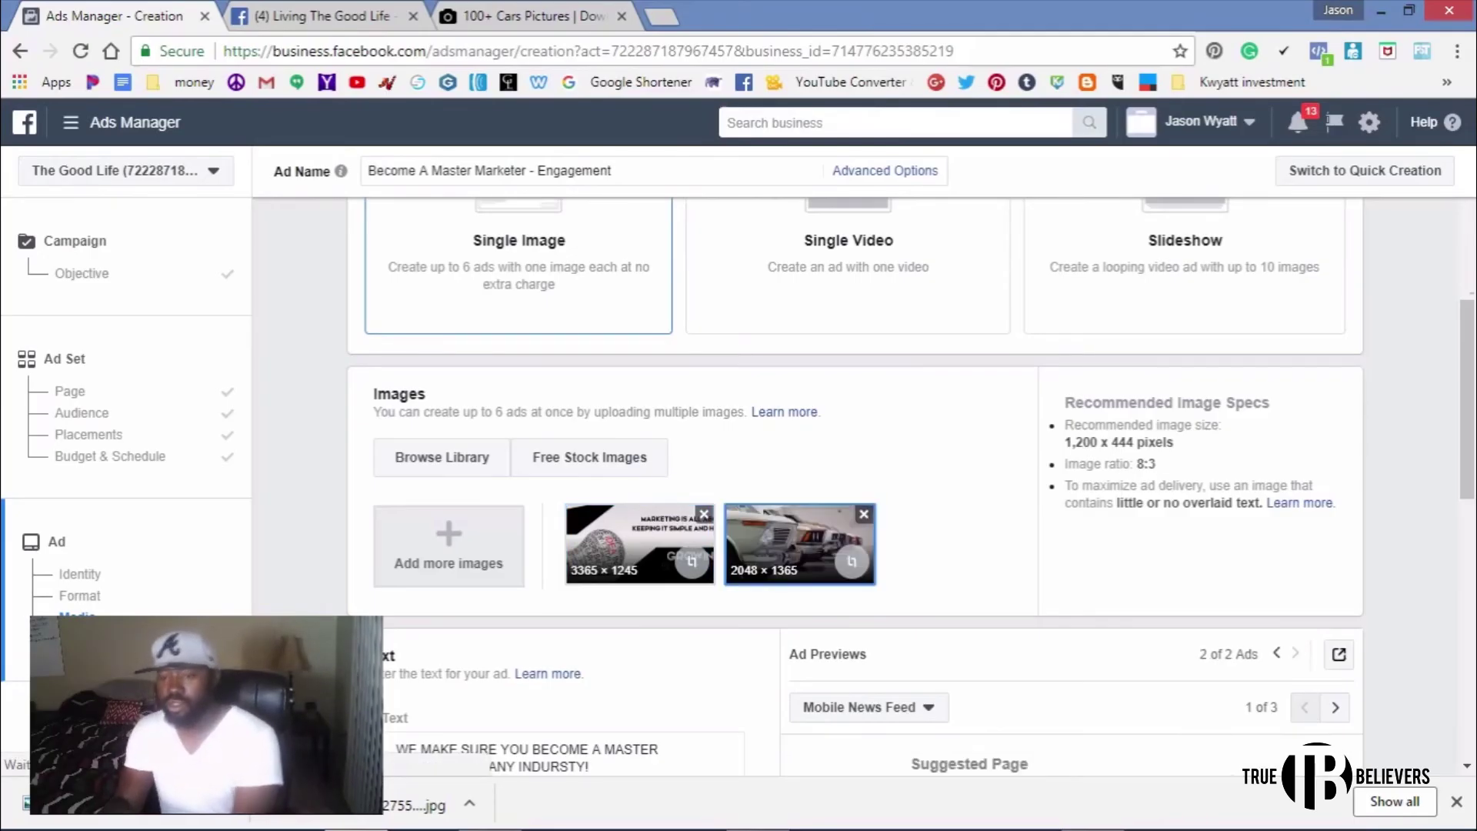
- Check the car photo in the ad preview and crop it with the crop area moved slightly upward
scroll(847, 485, "down", 7)
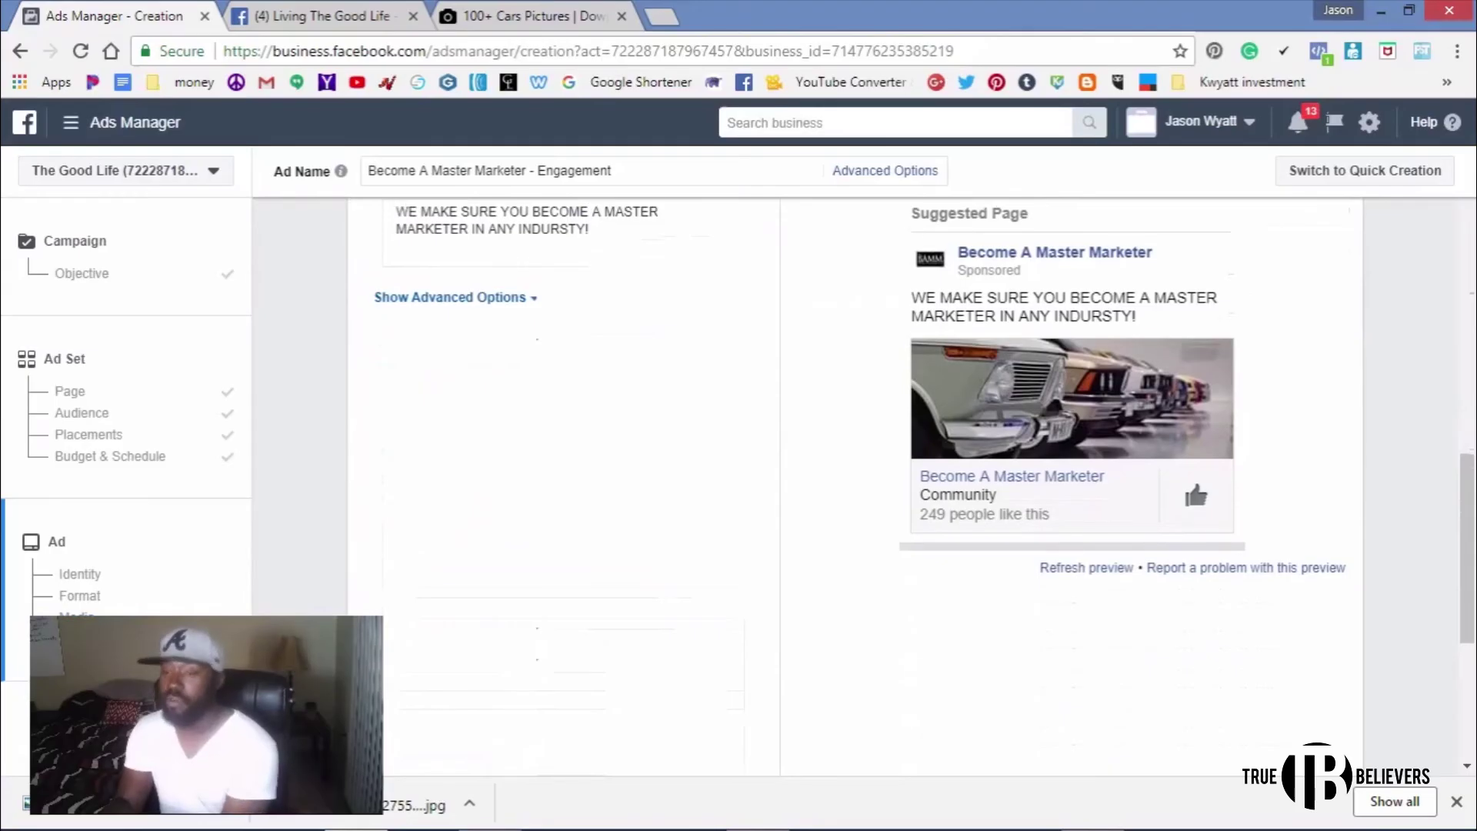
scroll(846, 485, "up", 3)
scroll(851, 339, "up", 1)
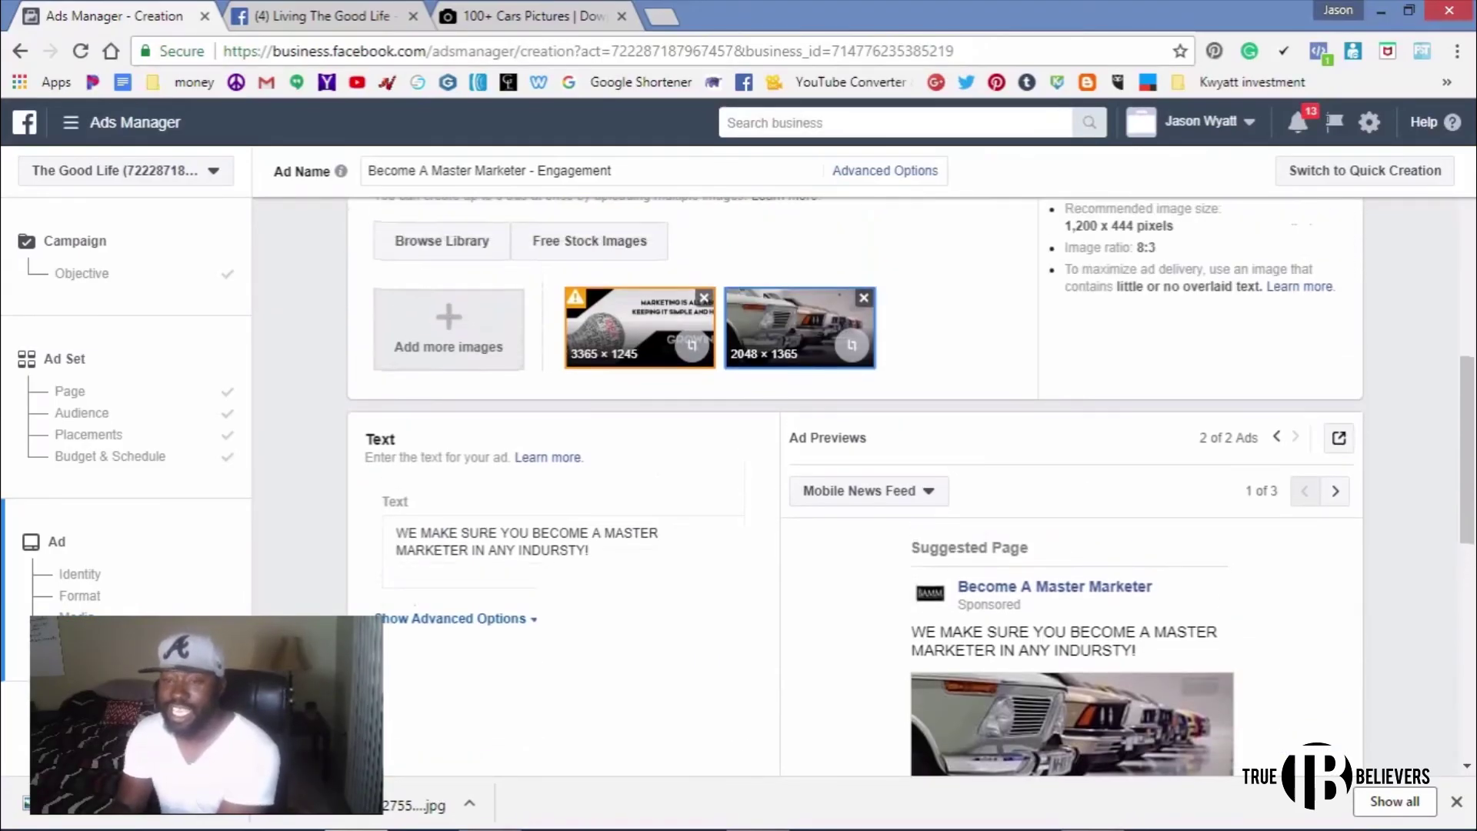
left_click(851, 339)
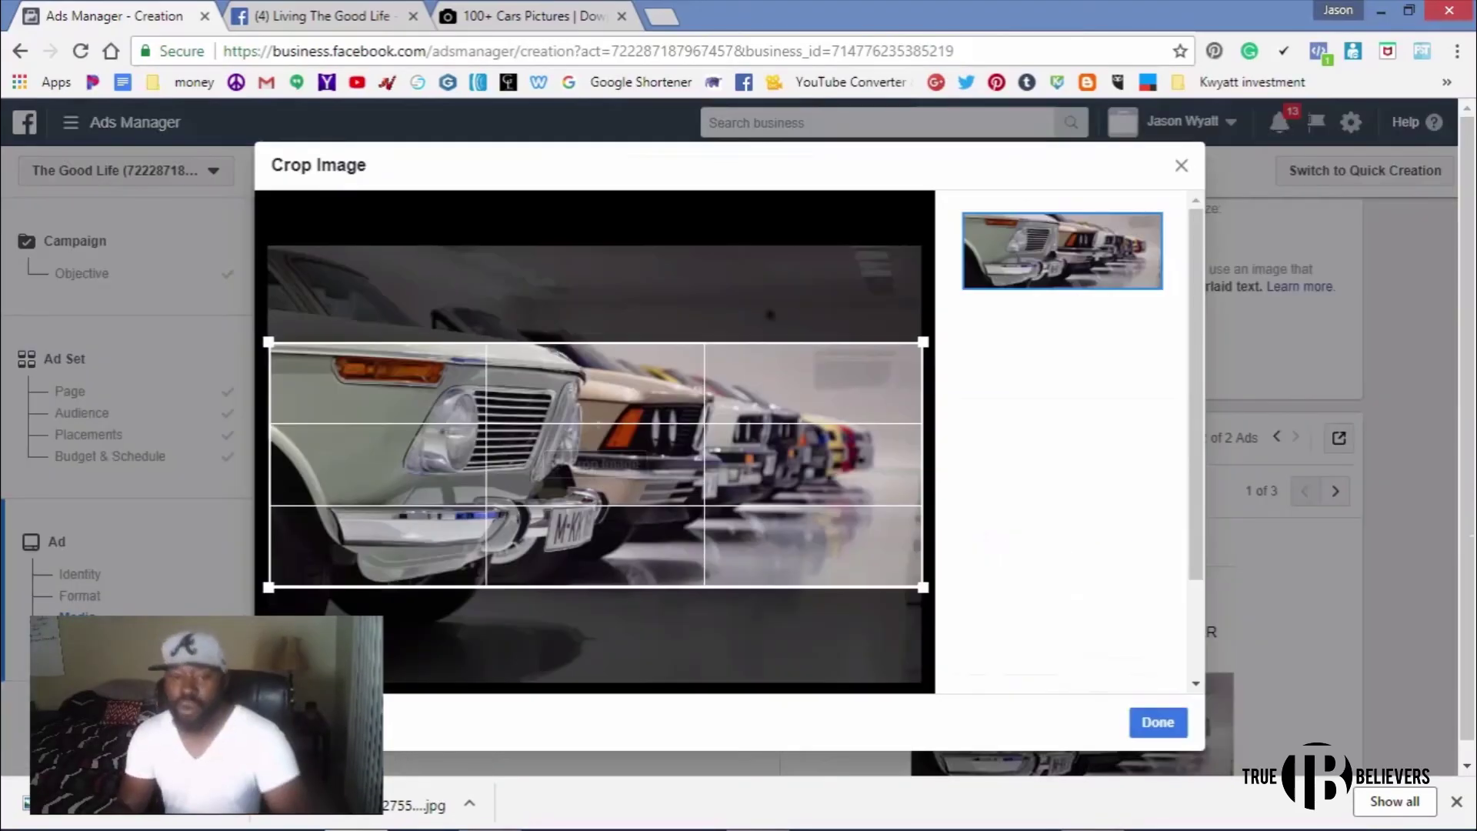
mouse_move(556, 464)
left_mouse_down()
mouse_move(556, 399)
mouse_move(556, 487)
mouse_move(556, 454)
left_mouse_up()
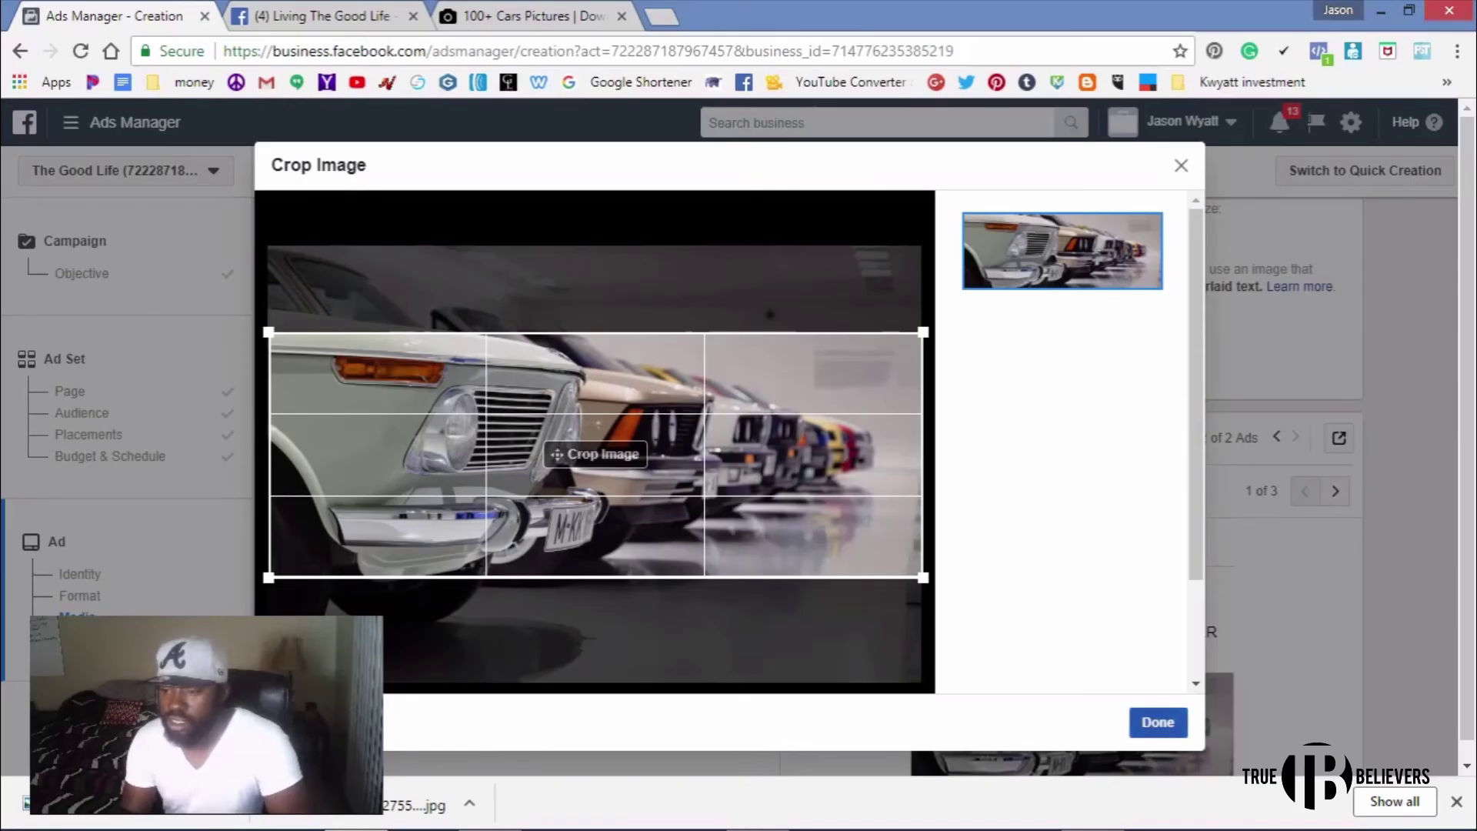
left_click(1158, 721)
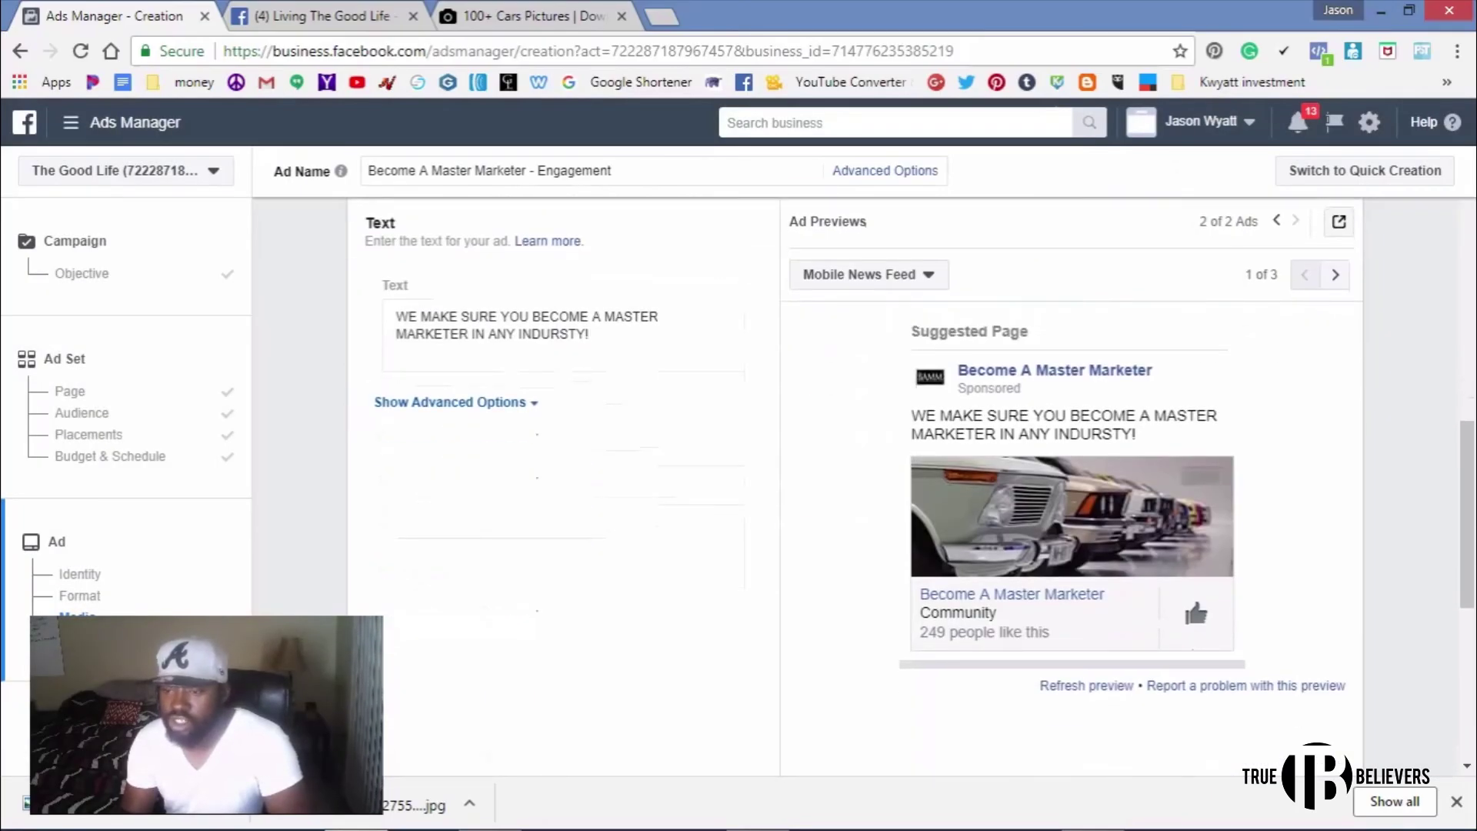
- Replace the ad text with "Do You love Old Skool CArs? Then Like this Page..."
left_click(589, 550)
left_click_drag(489, 532, 395, 533)
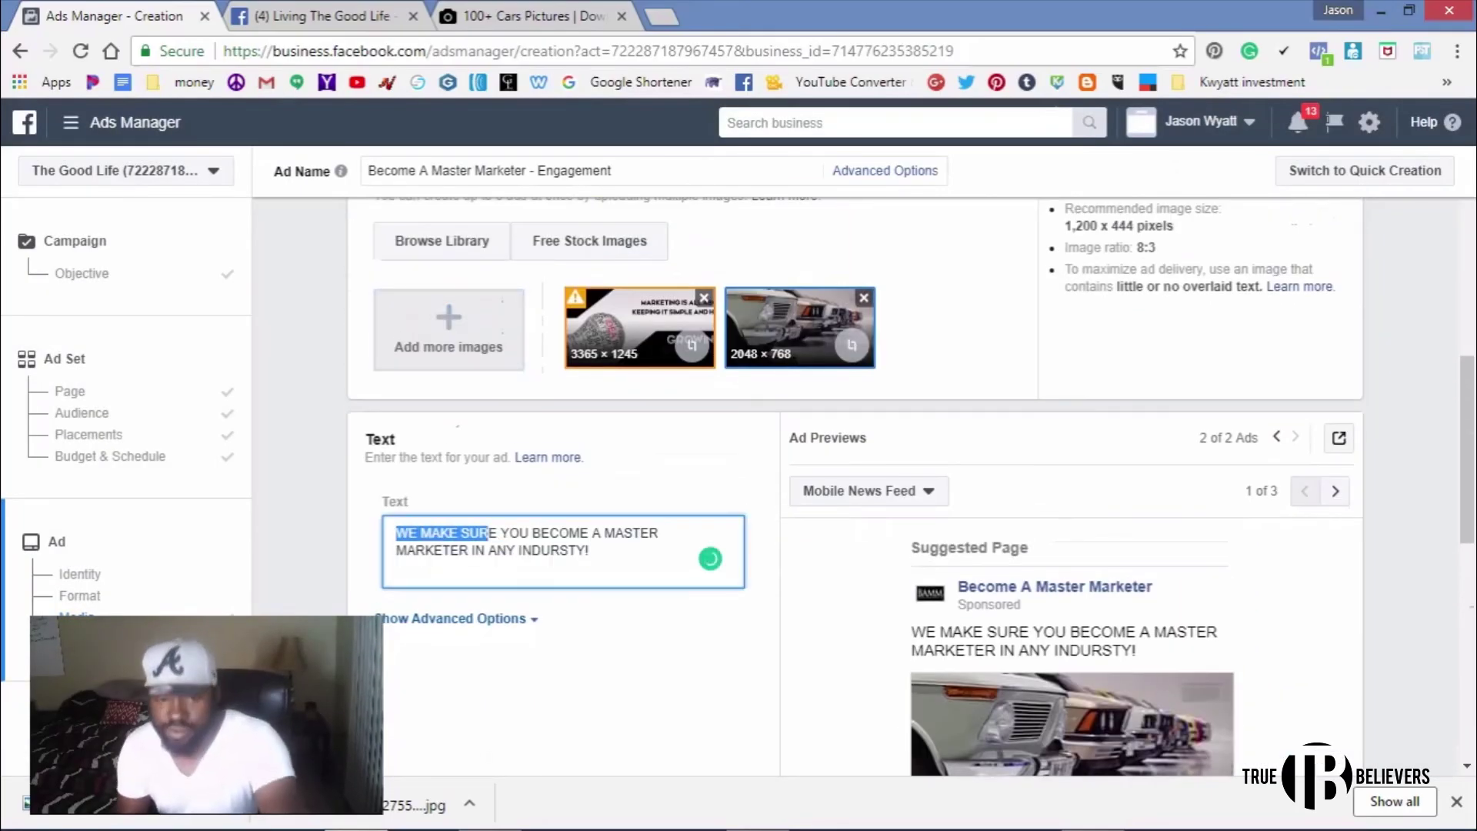
left_click_drag(588, 550, 395, 534)
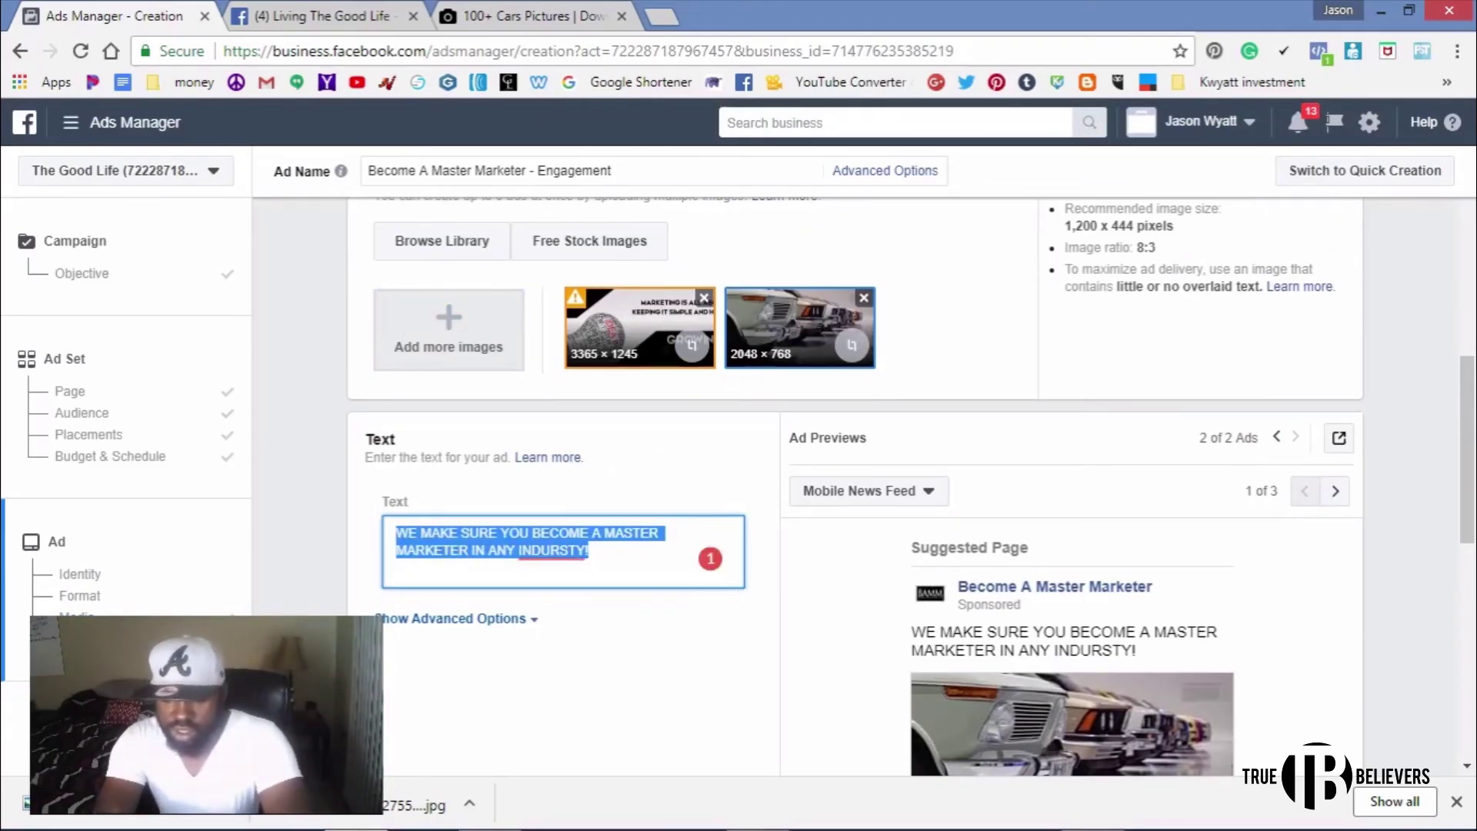
type("D")
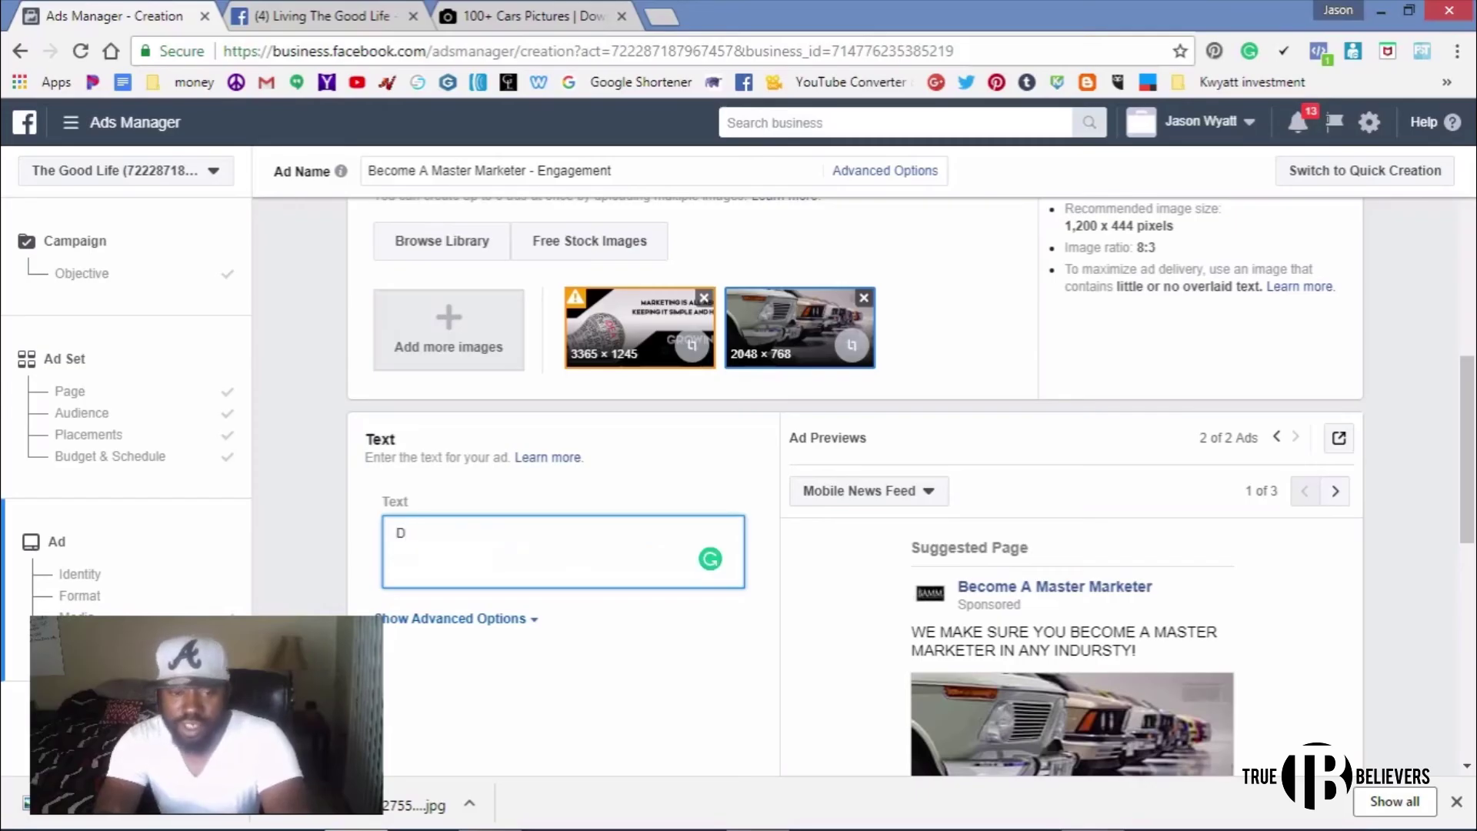
type("o You love")
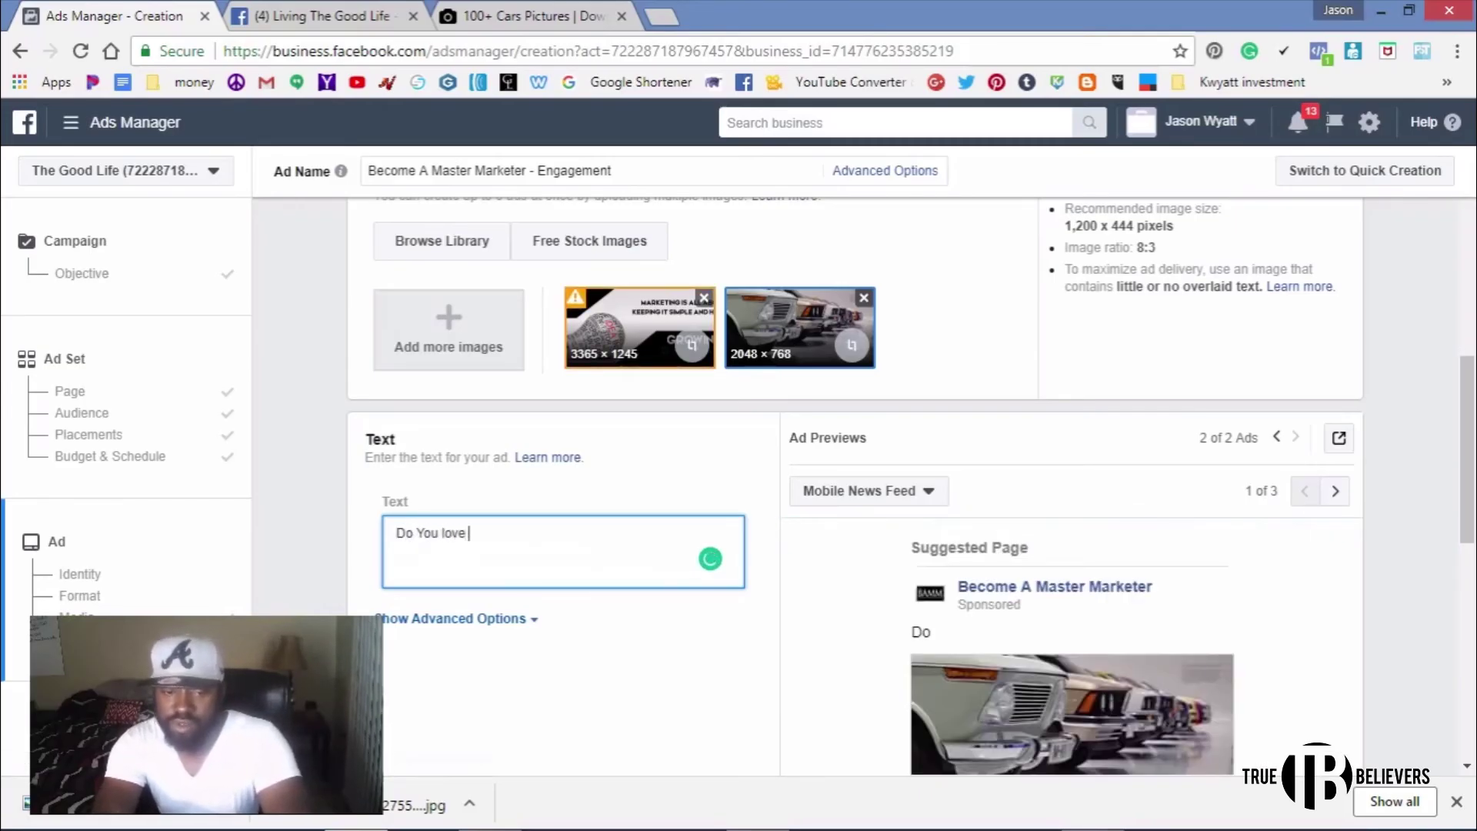
type(" Old ")
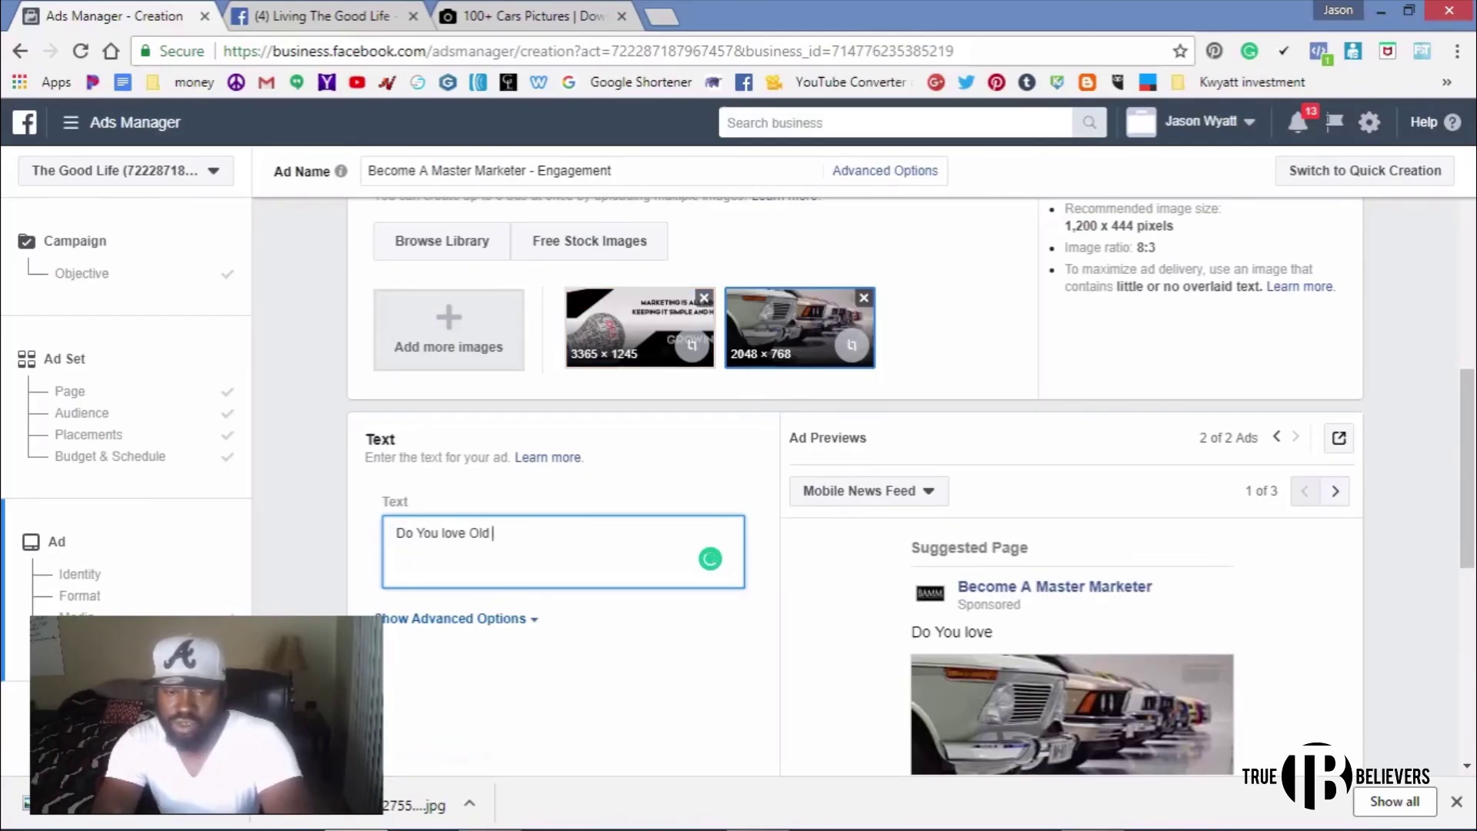
type("Sc")
key("BackSpace")
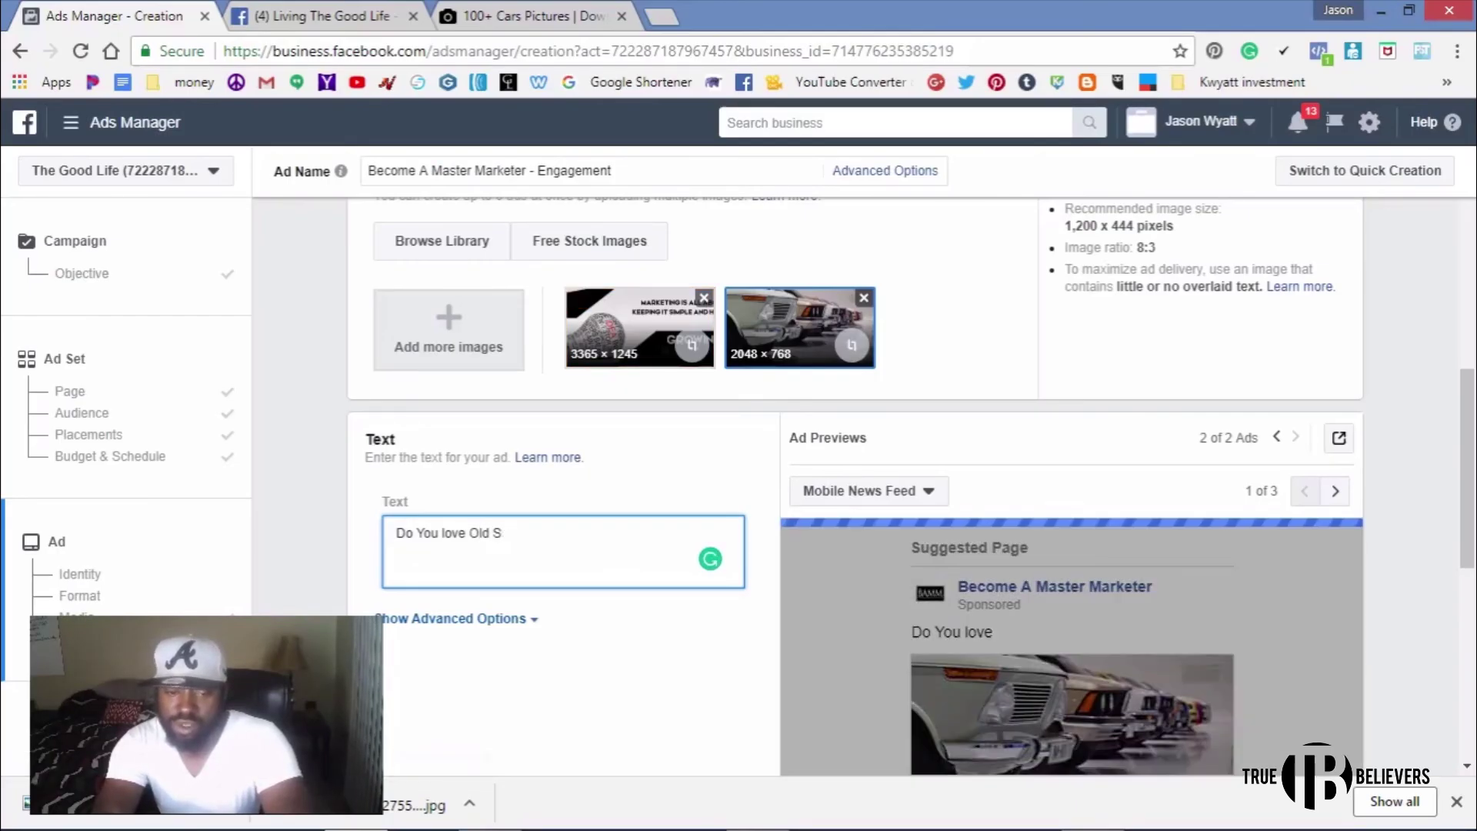
type("kool CA")
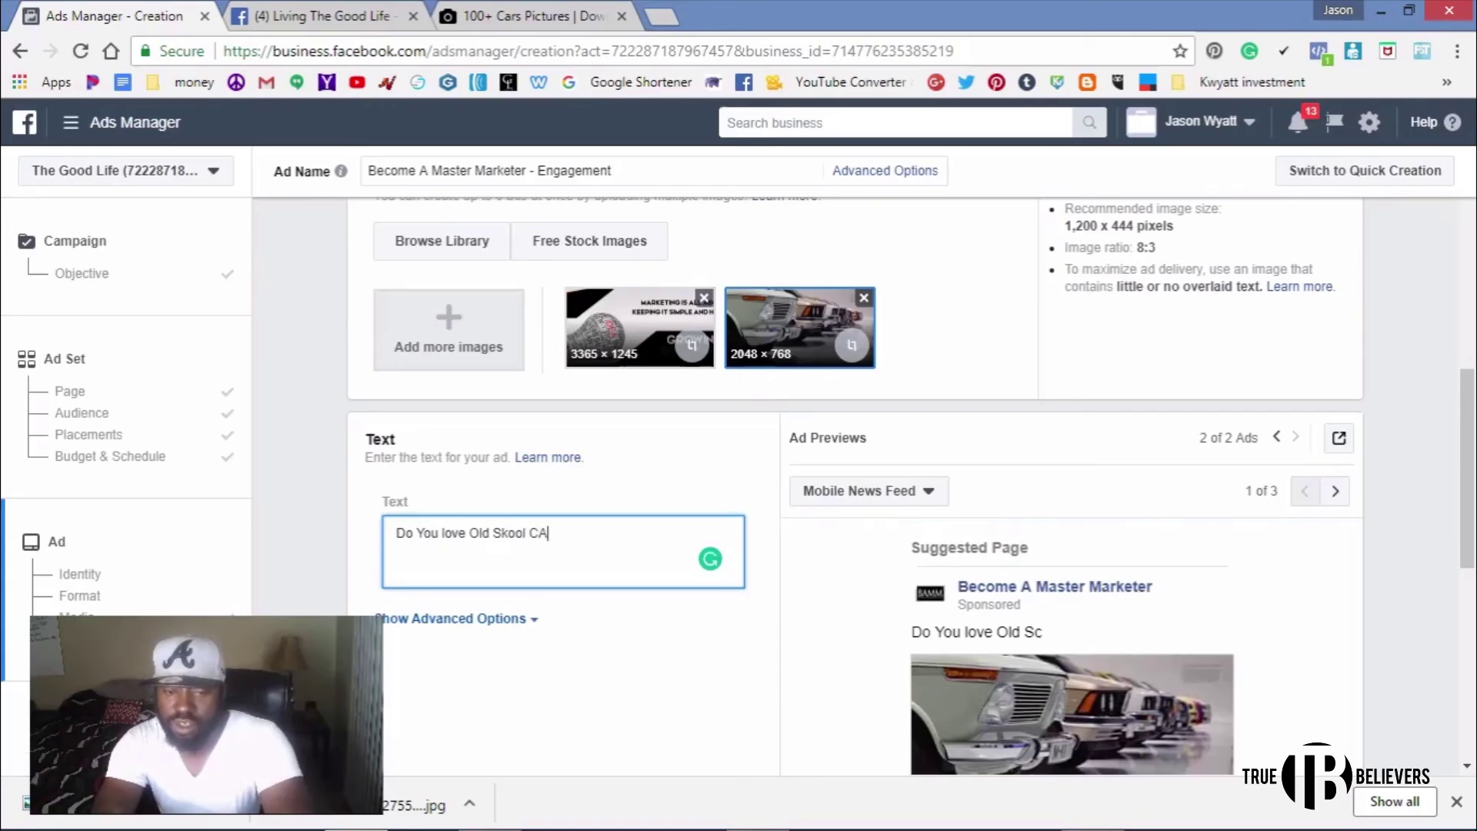
type("r")
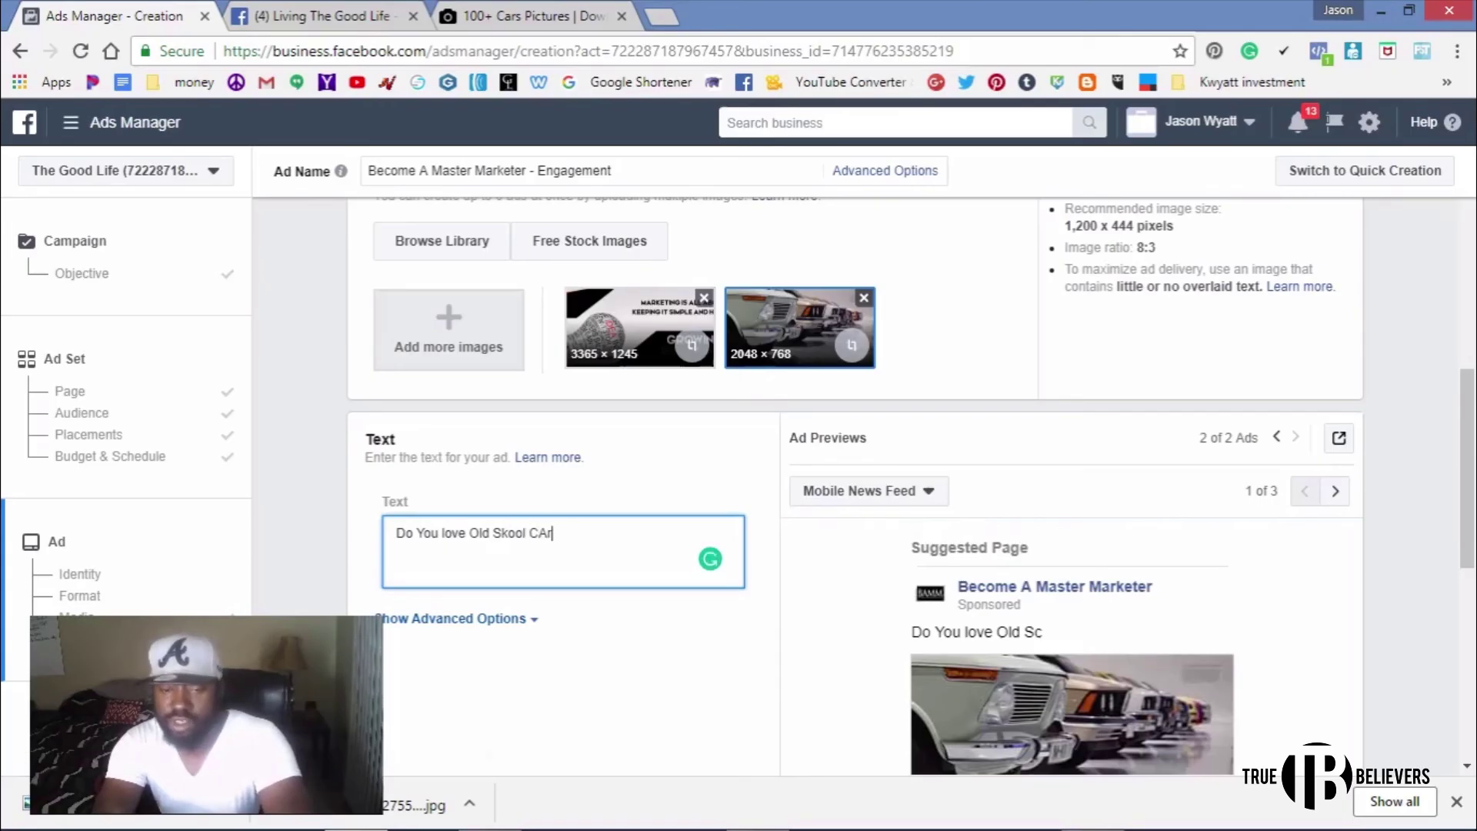
type("s? ")
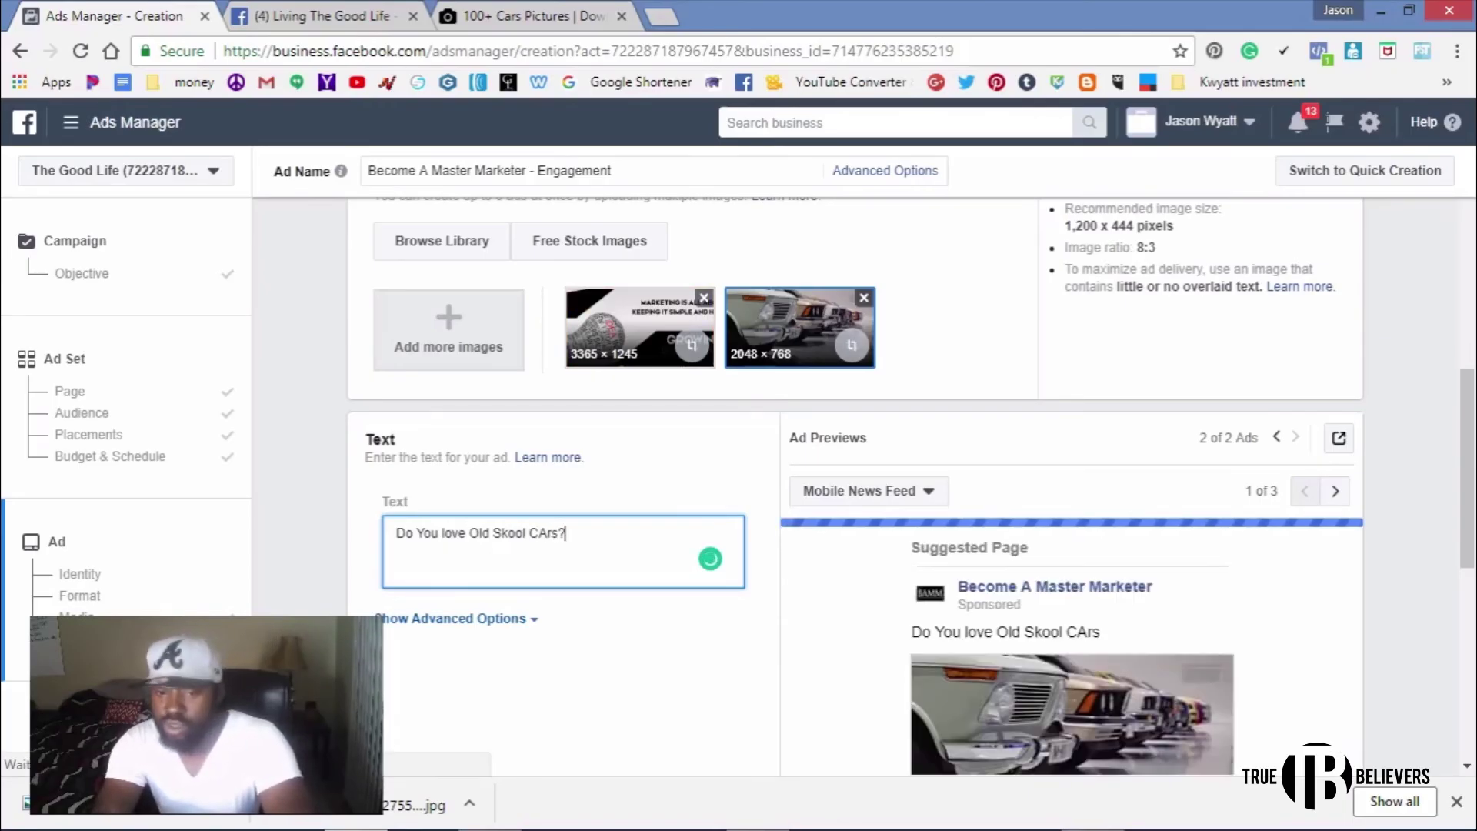
type("Then Like")
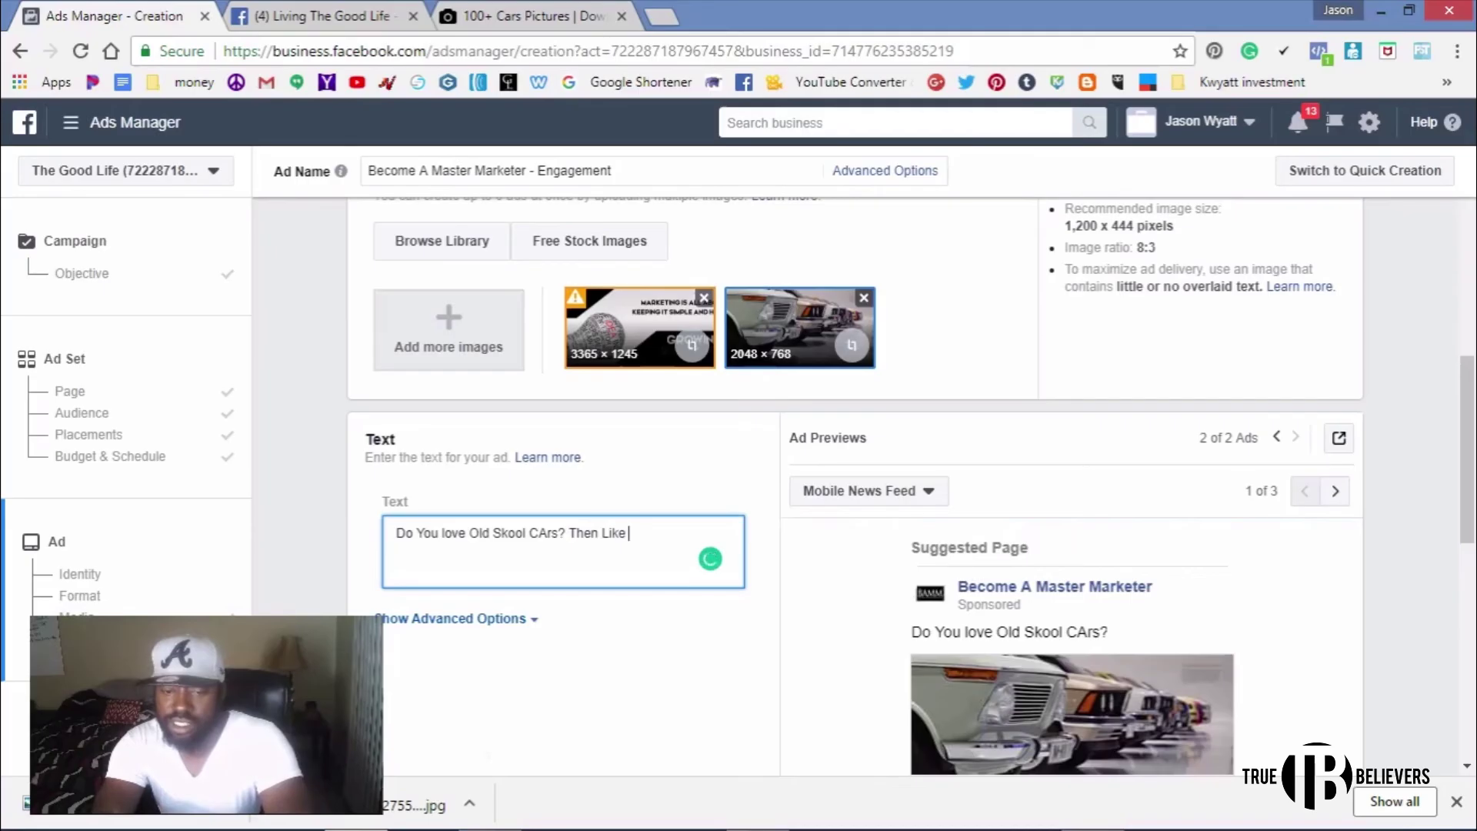
type(" this P")
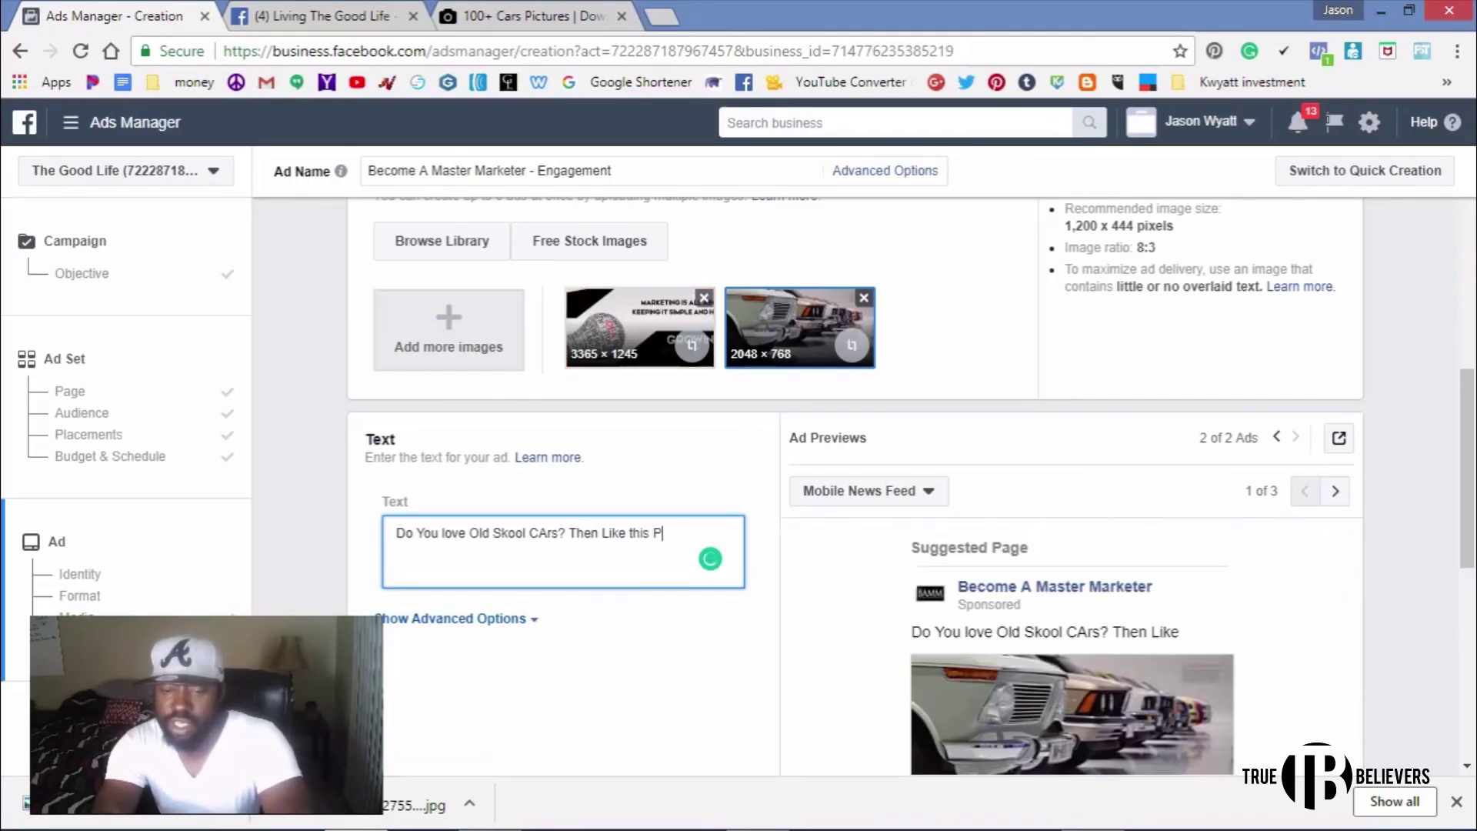
type("age...")
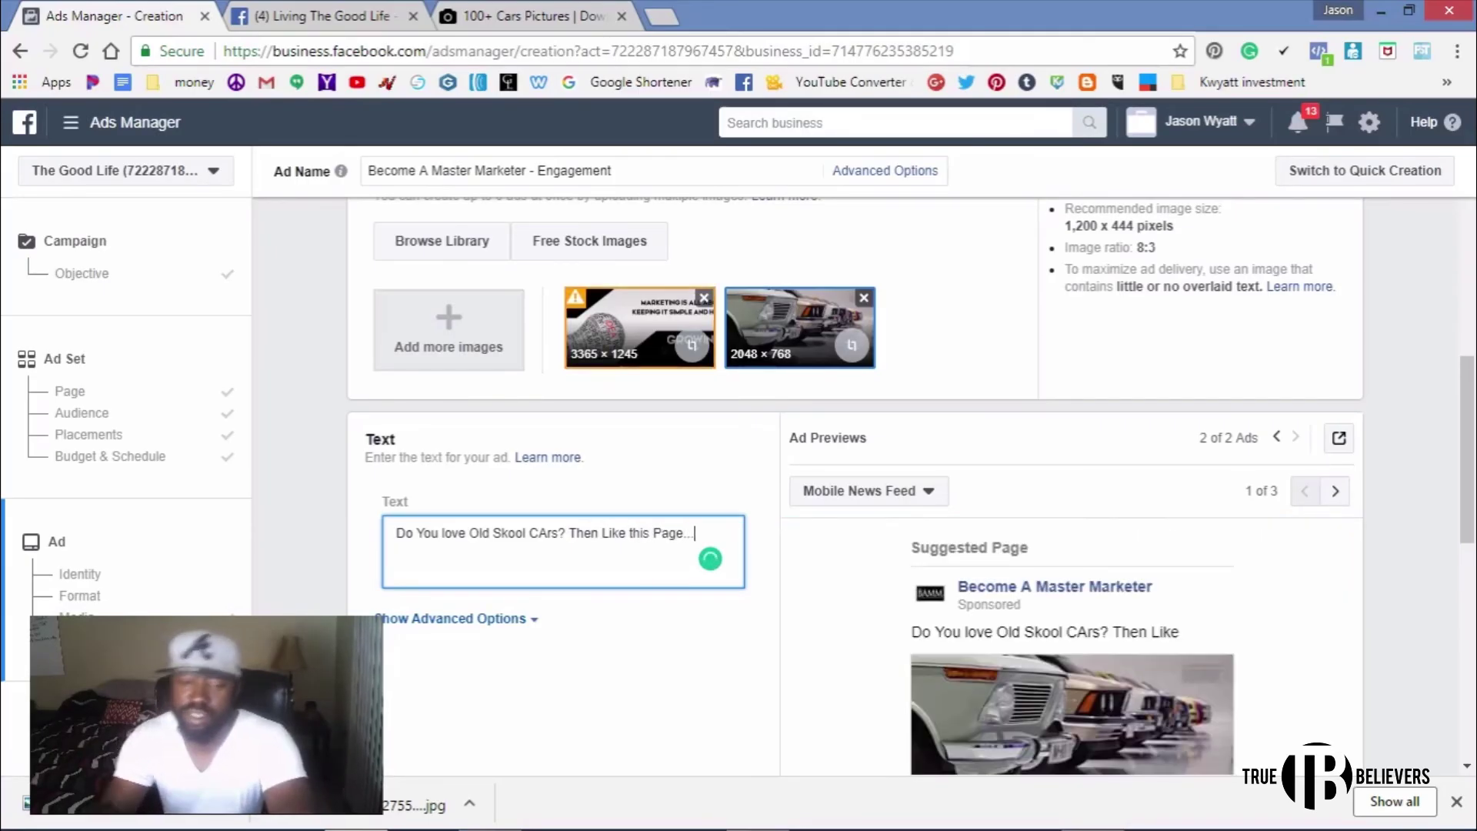
- Put the word "Like" in the ad text in quotation marks and review the ad preview
scroll(853, 487, "down", 2)
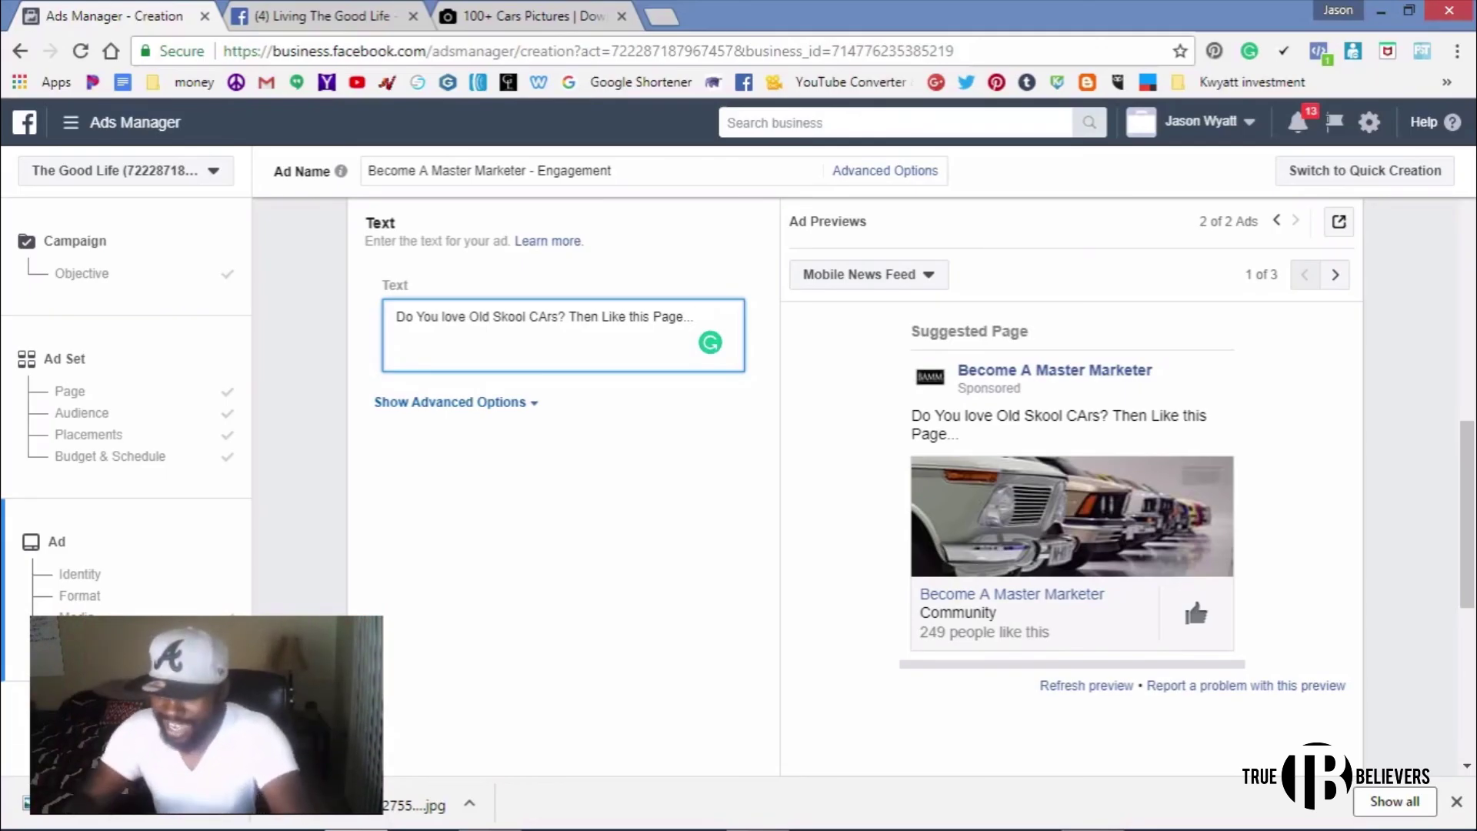
type("\"")
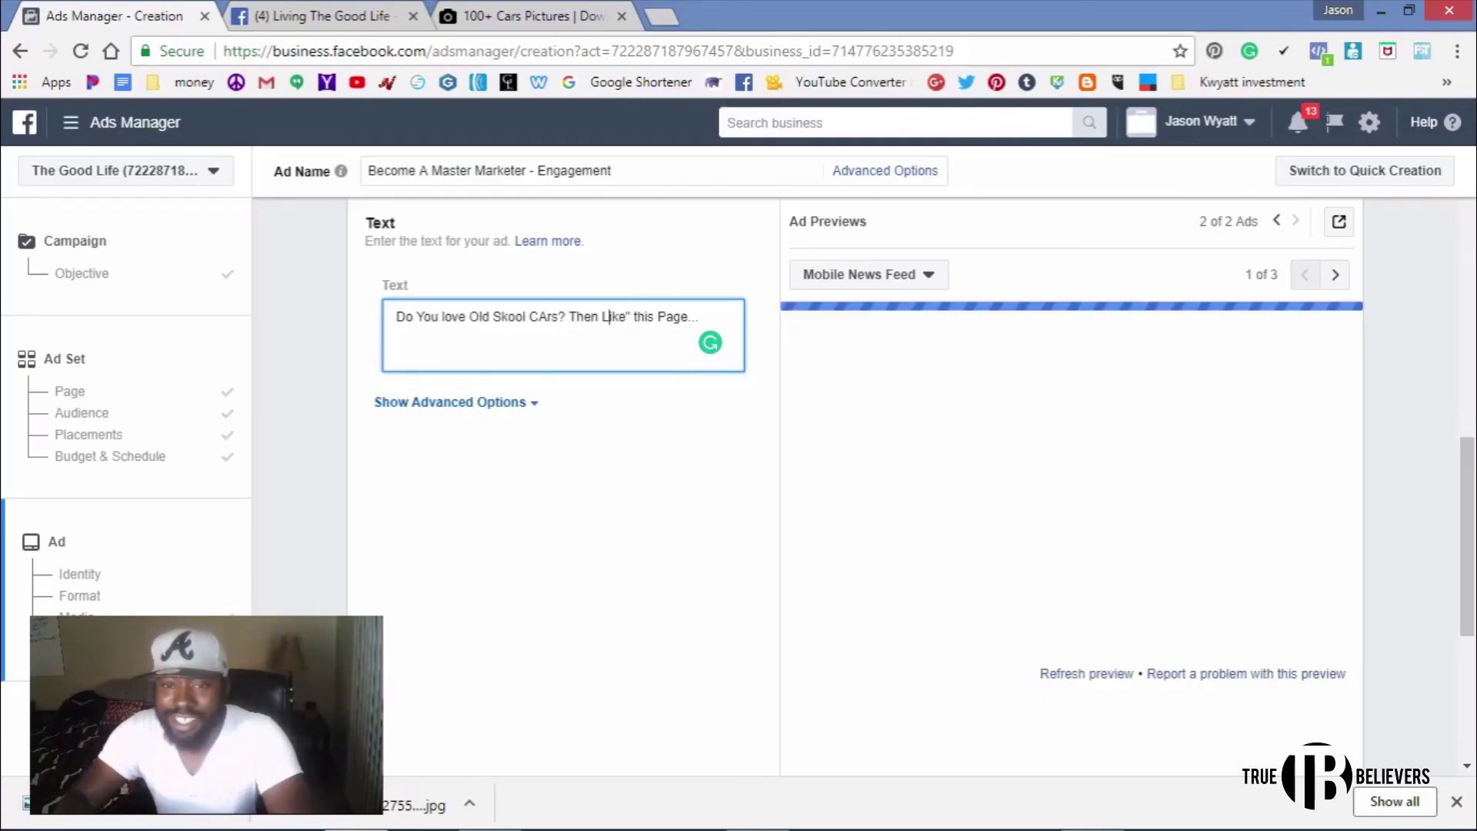
key("Left")
key("Left")
key("Left")
key("Left")
key("Left")
type("\"")
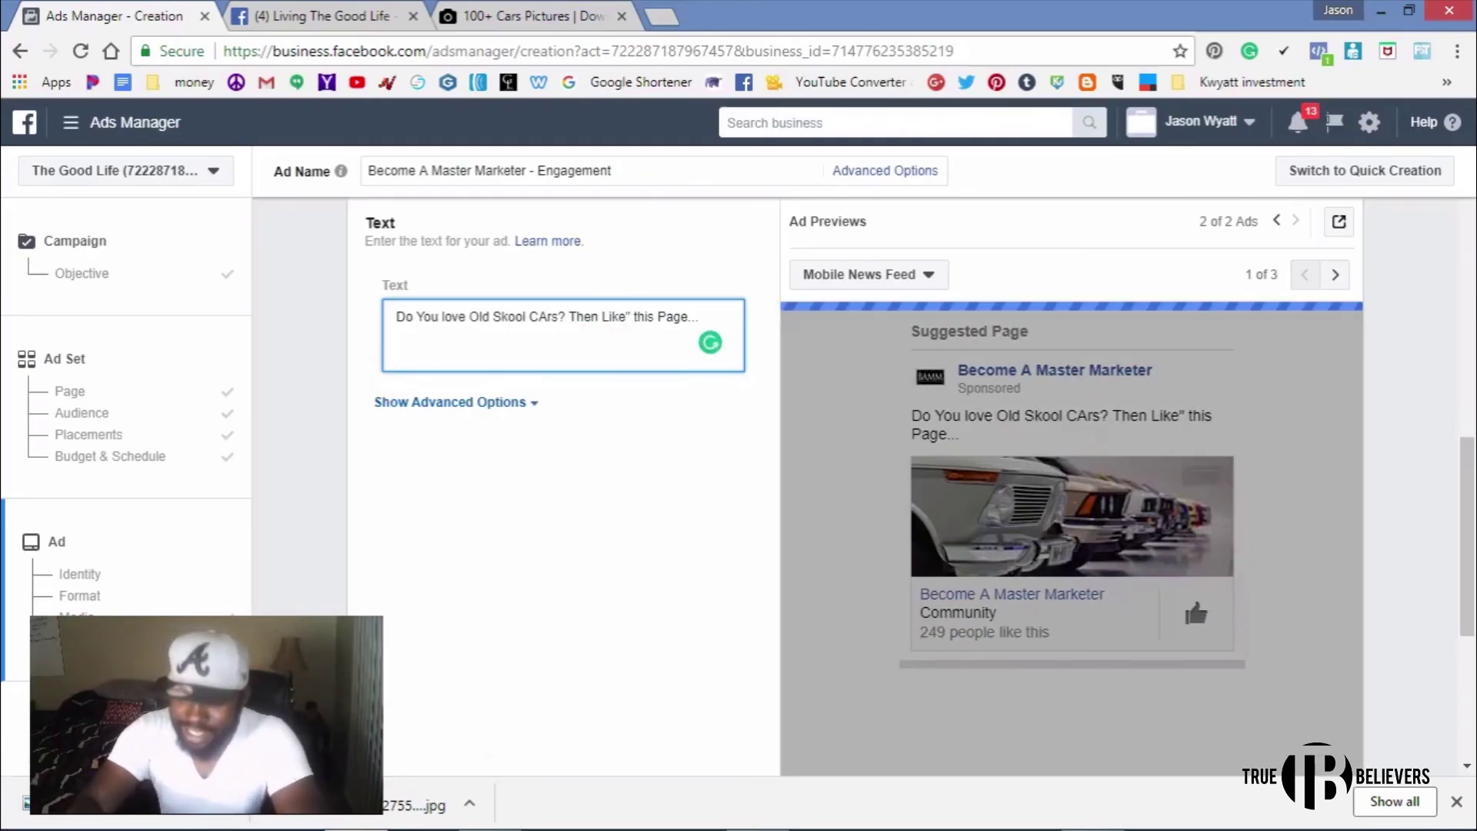
scroll(856, 486, "down", 3)
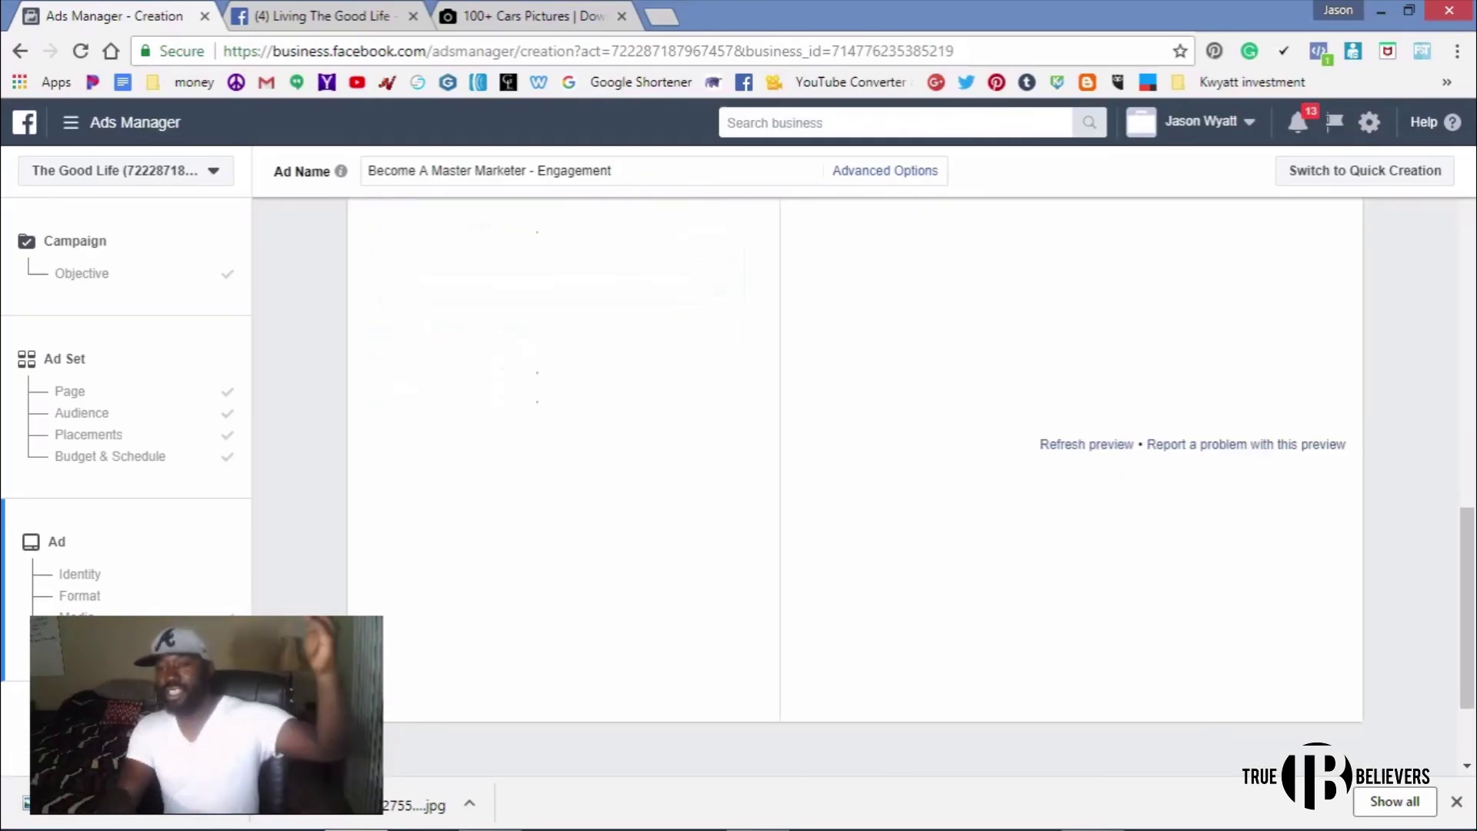
scroll(855, 486, "up", 1)
scroll(854, 485, "up", 2)
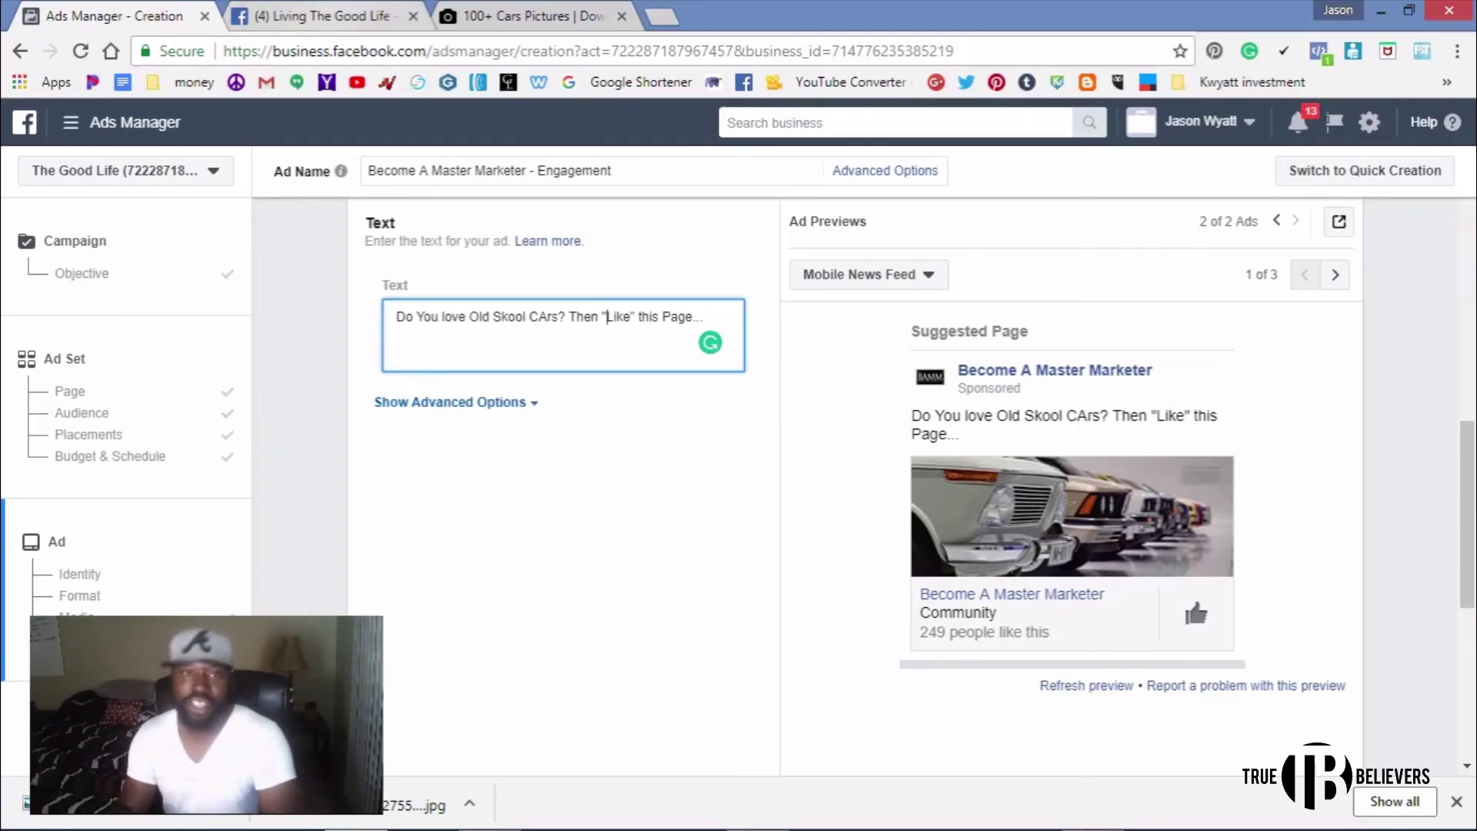
- View the Living The Good Life Facebook page, look back at the ad draft, and return to the page
left_click(327, 17)
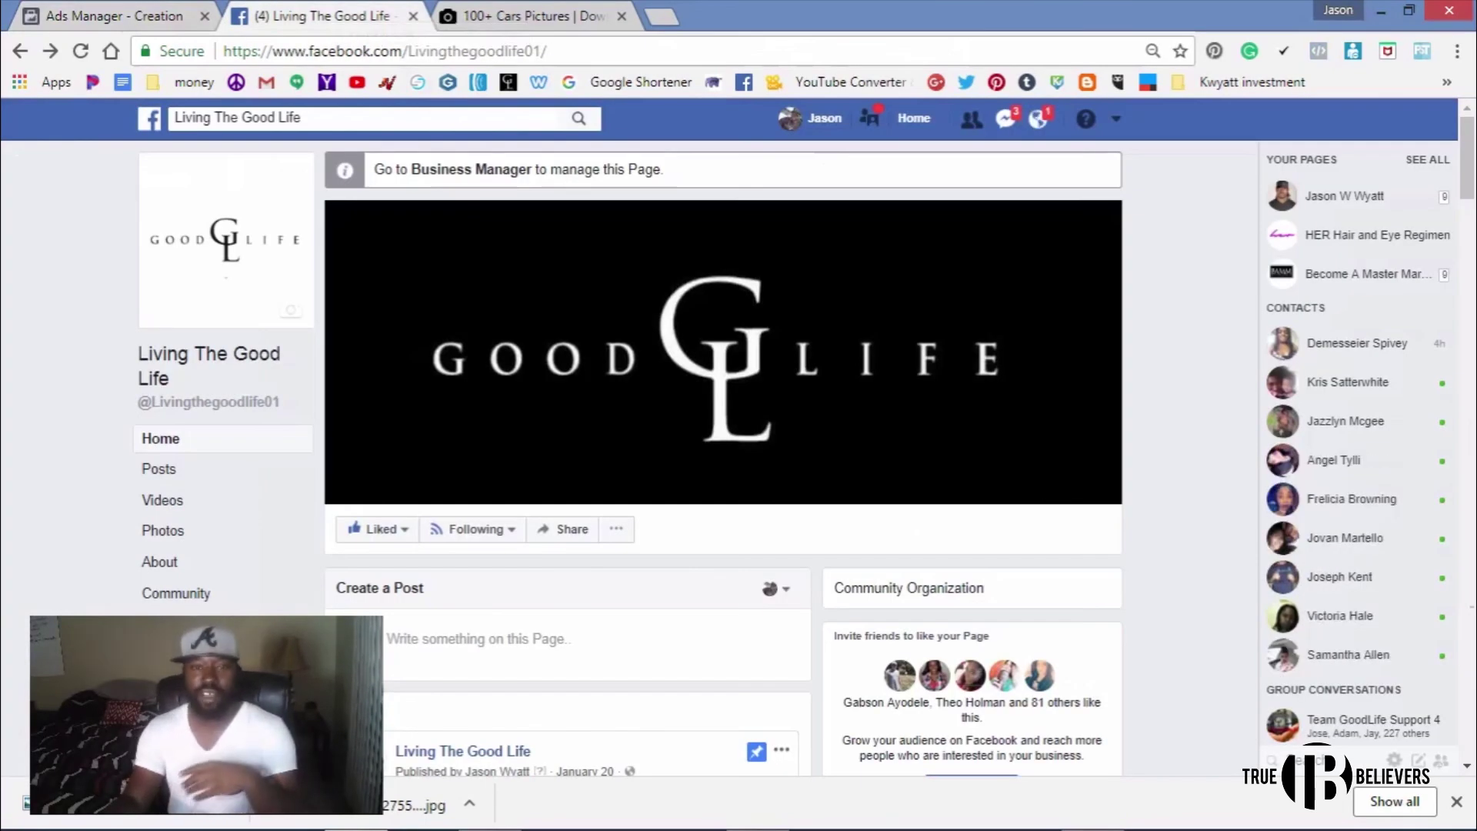
left_click(115, 16)
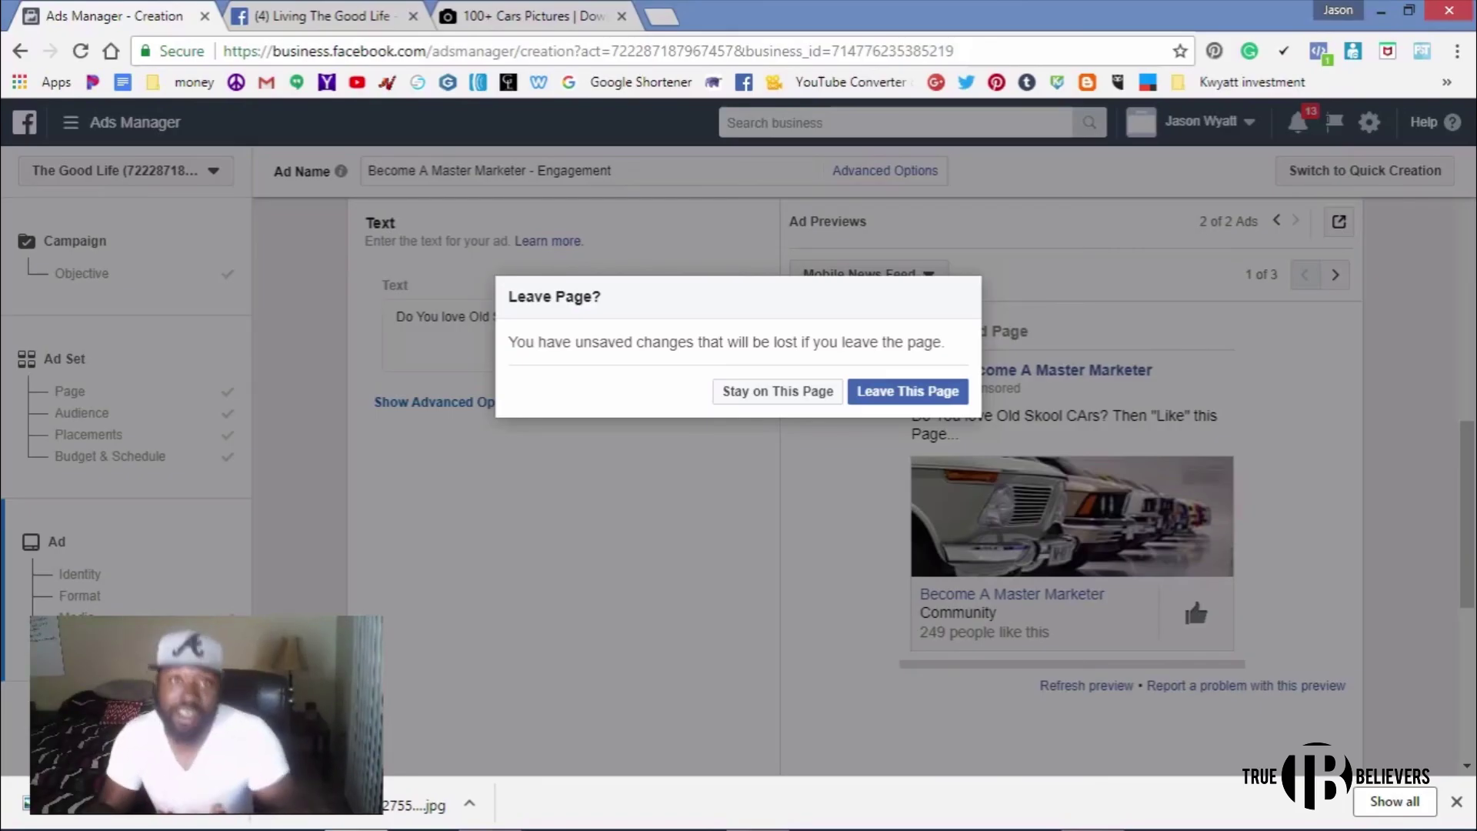
key("ctrl+Tab")
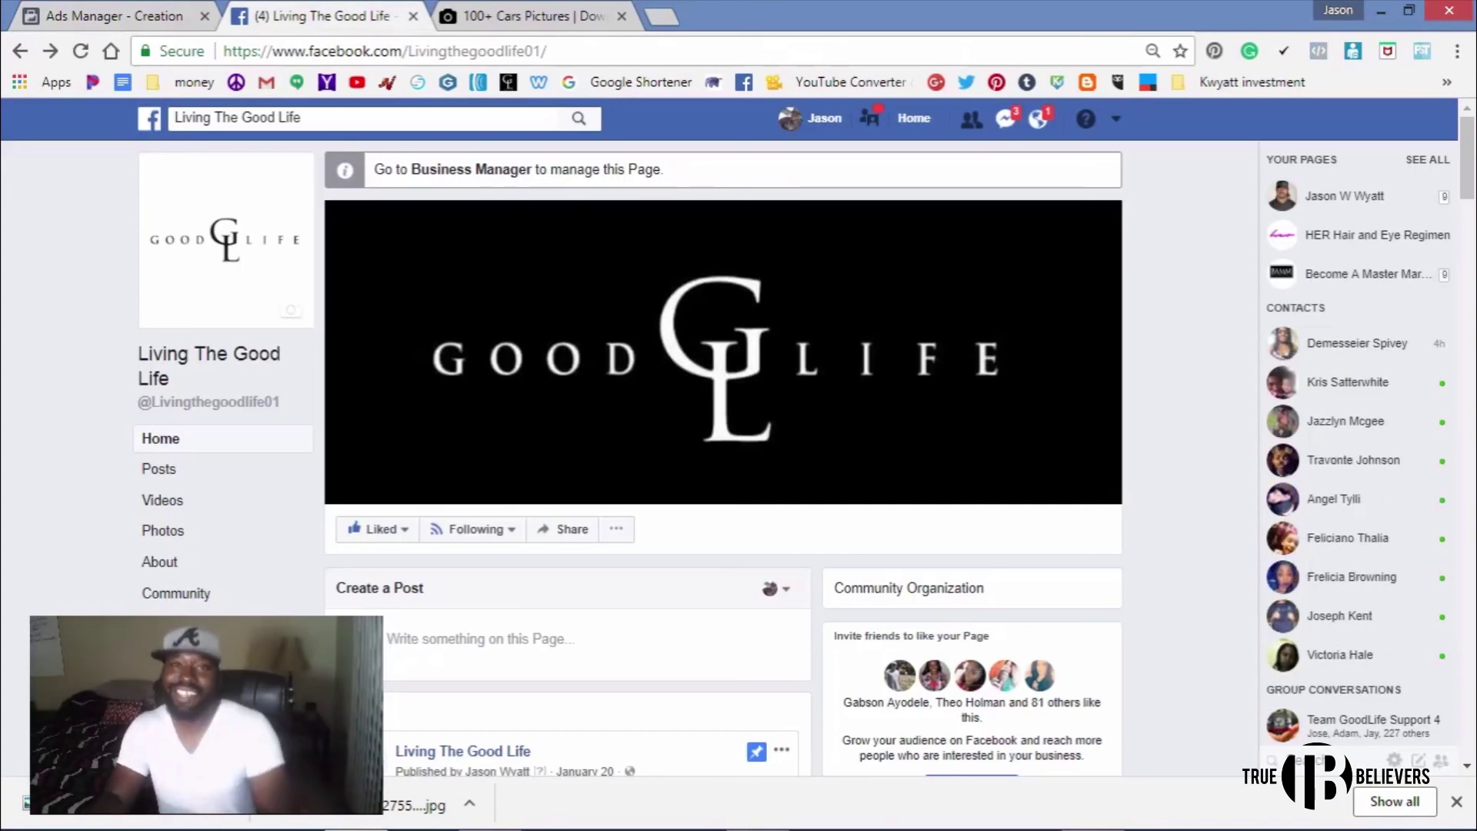